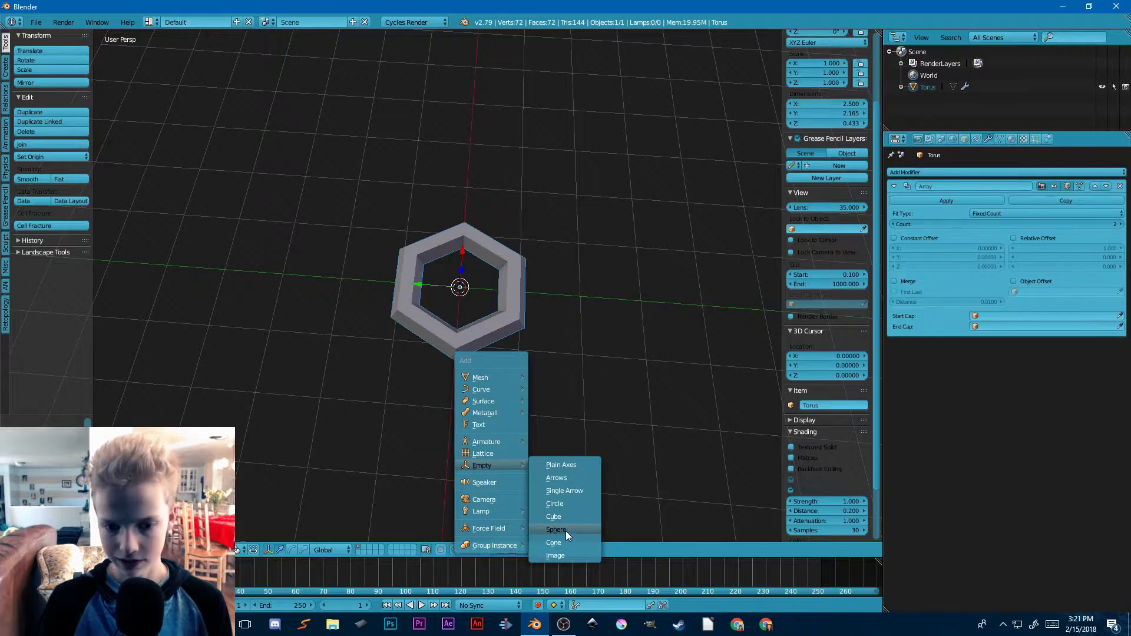
Step: Add a sphere empty at the hexagonal ring's centre and set it as the Object Offset of the ring's Array modifier
left_click(566, 531)
scroll(588, 387, "up", 3)
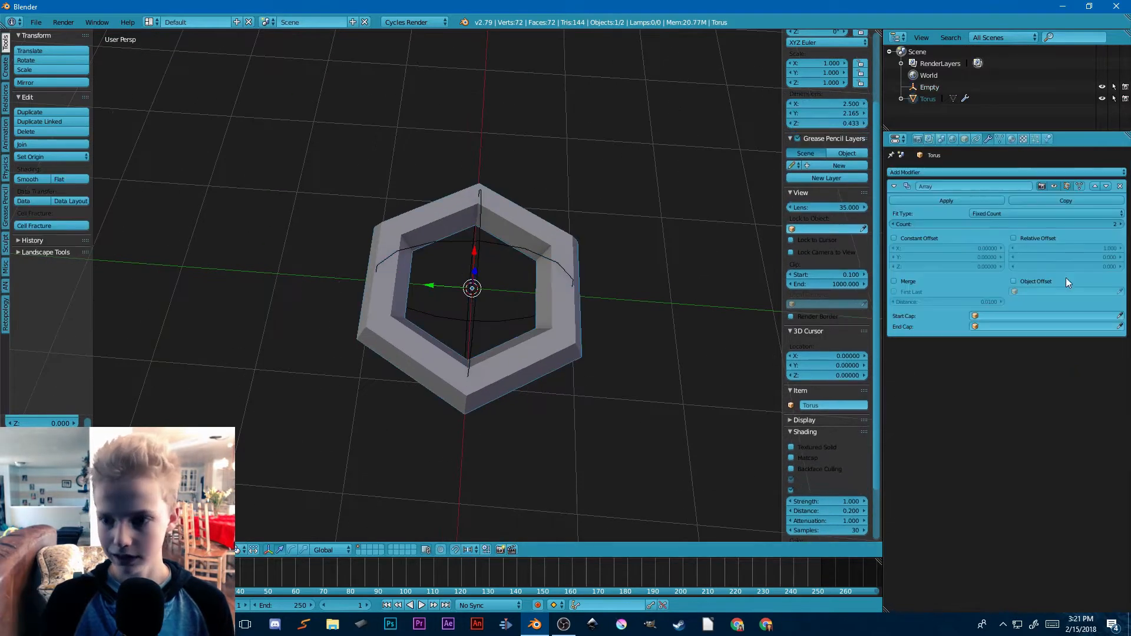
left_click(1067, 291)
left_click(1014, 281)
left_click(1013, 281)
left_click(1027, 293)
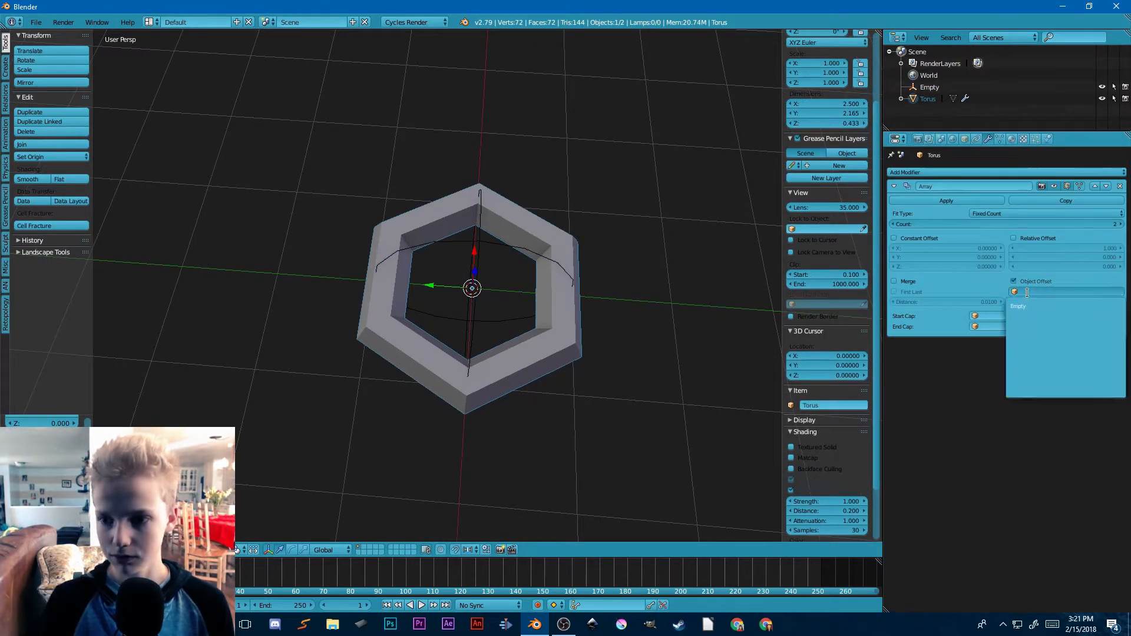
left_click(1019, 306)
Step: Move the sphere empty along the Y axis to about Y -2.26, setting the second ring beside the first
left_click(517, 245)
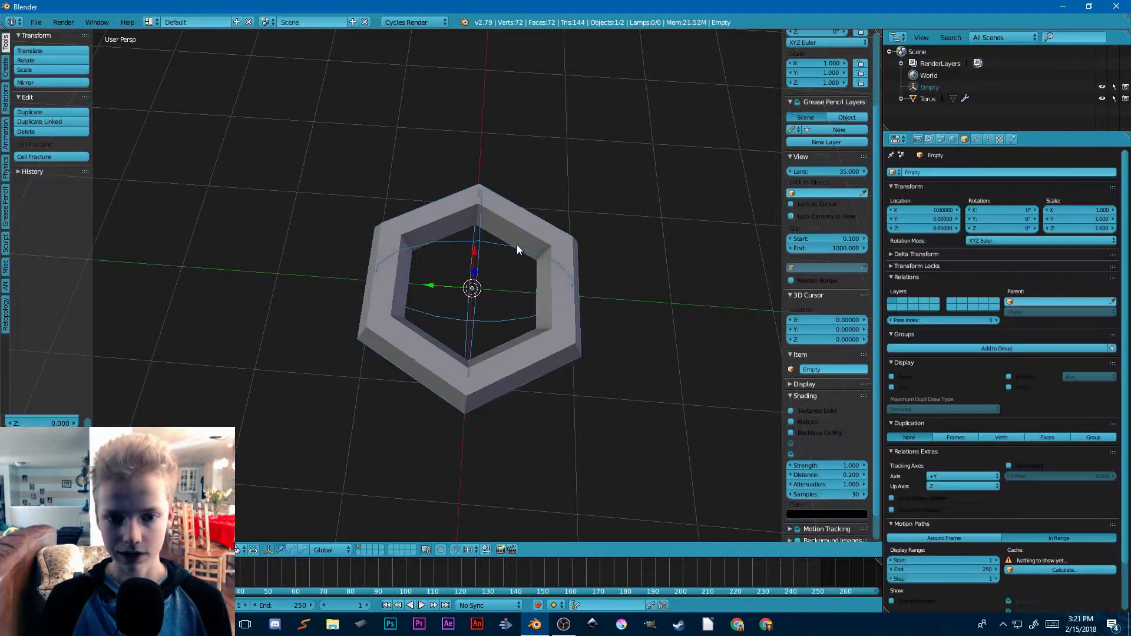
key("g")
key("y")
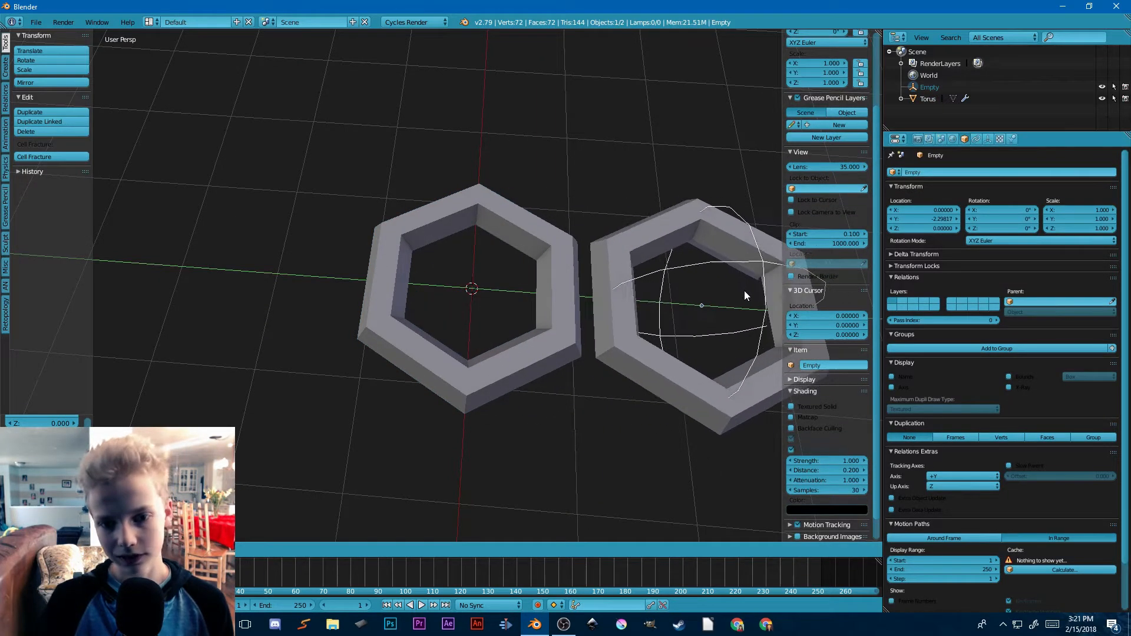
left_click(744, 291)
Step: Set the Count of the ring's Array modifier to 15
left_click(623, 337)
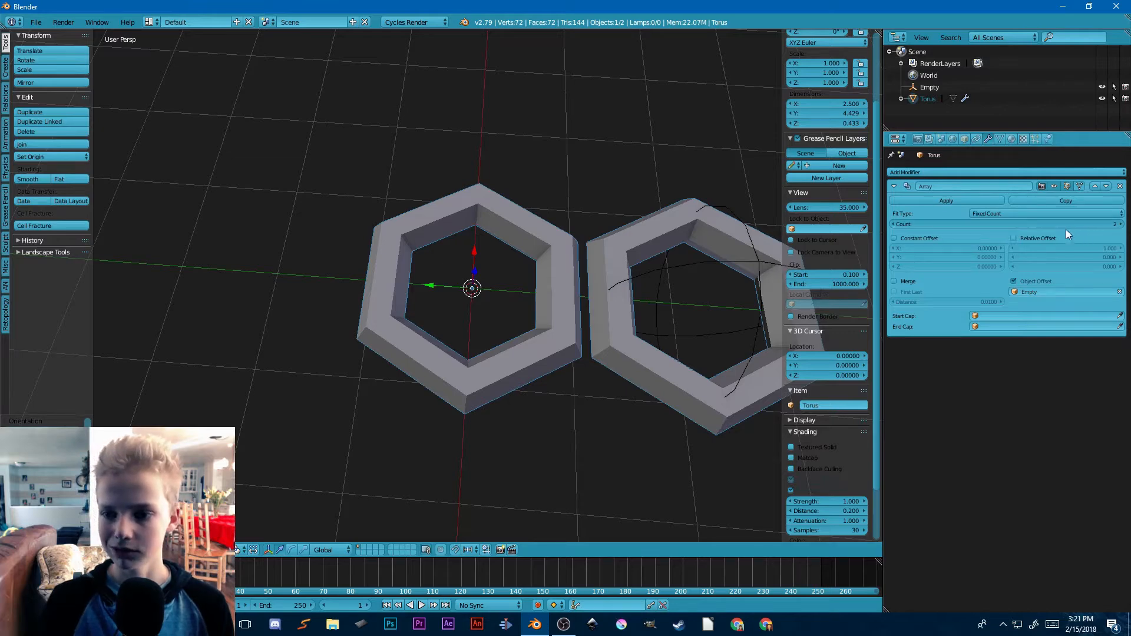
type("15")
key("Return")
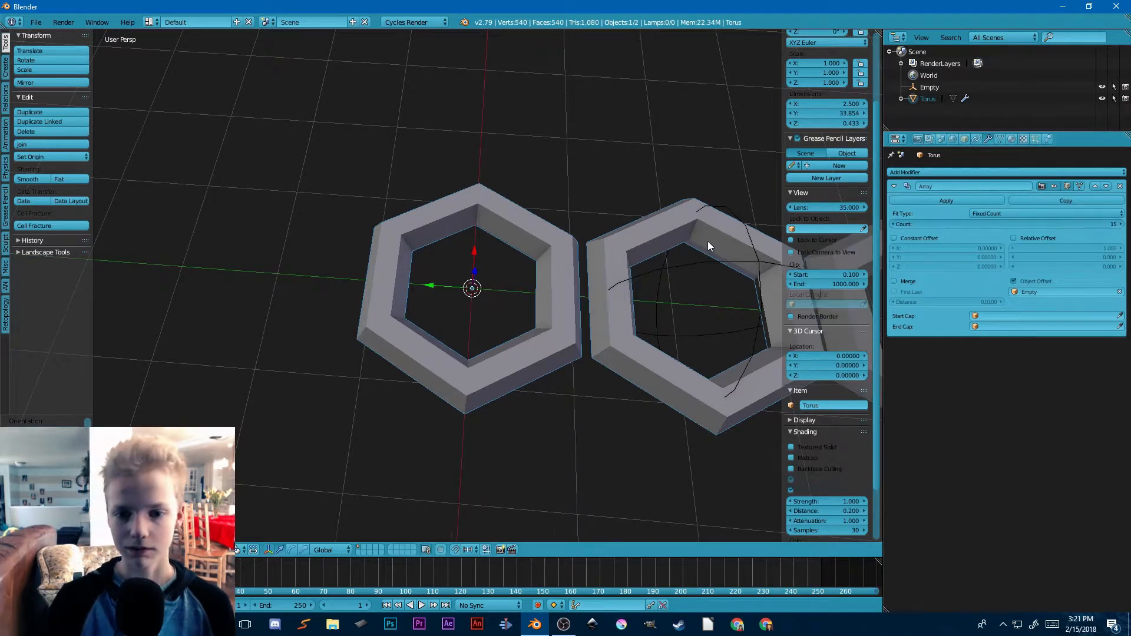
Step: Try to rotate the sphere empty freely
scroll(708, 241, "down", 5)
middle_click_drag(450, 256, 513, 352)
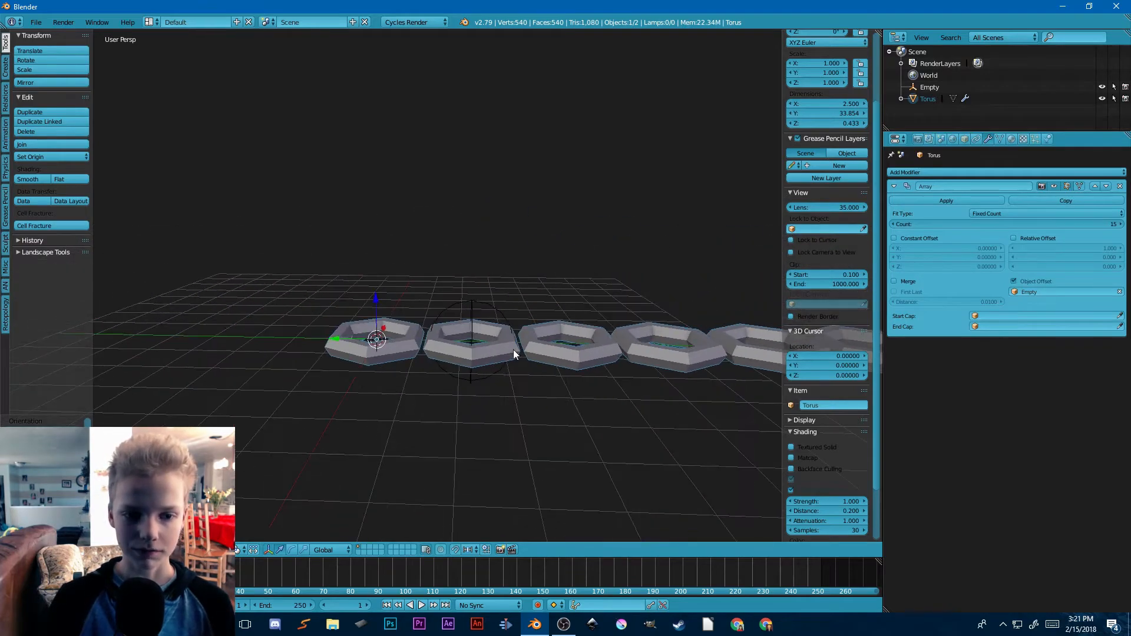
scroll(512, 349, "up", 3)
right_click(504, 319)
scroll(554, 317, "down", 3)
key("r")
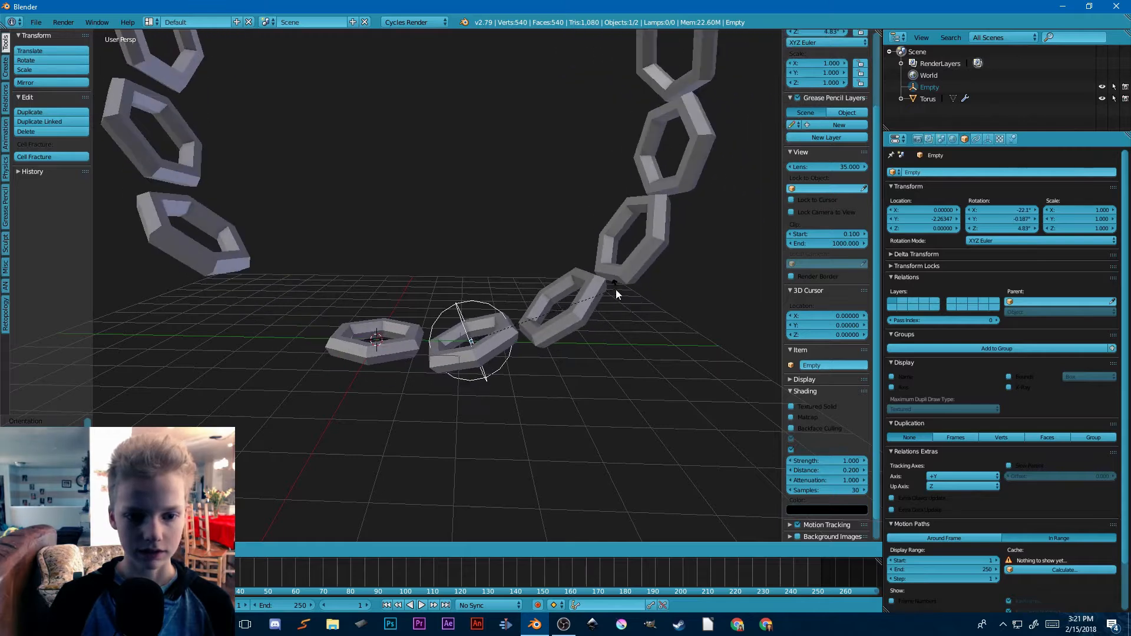
right_click(608, 292)
Step: Try rotating the sphere empty 24° about the X axis and undo the rotation
middle_click_drag(608, 293, 567, 358)
key("r")
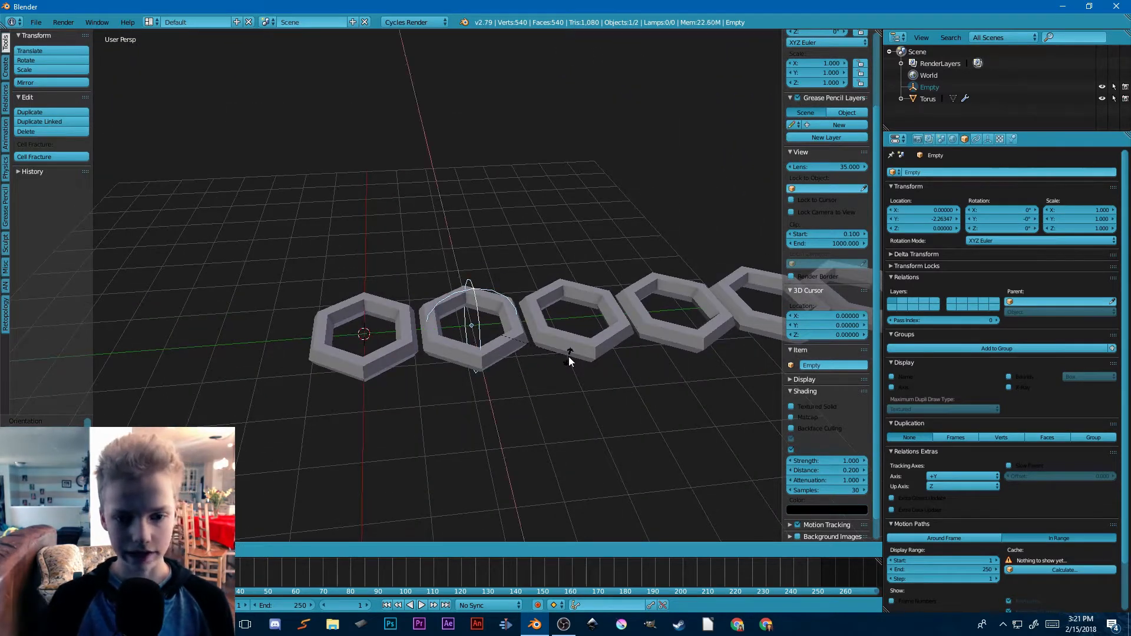
key("x")
left_click(568, 356)
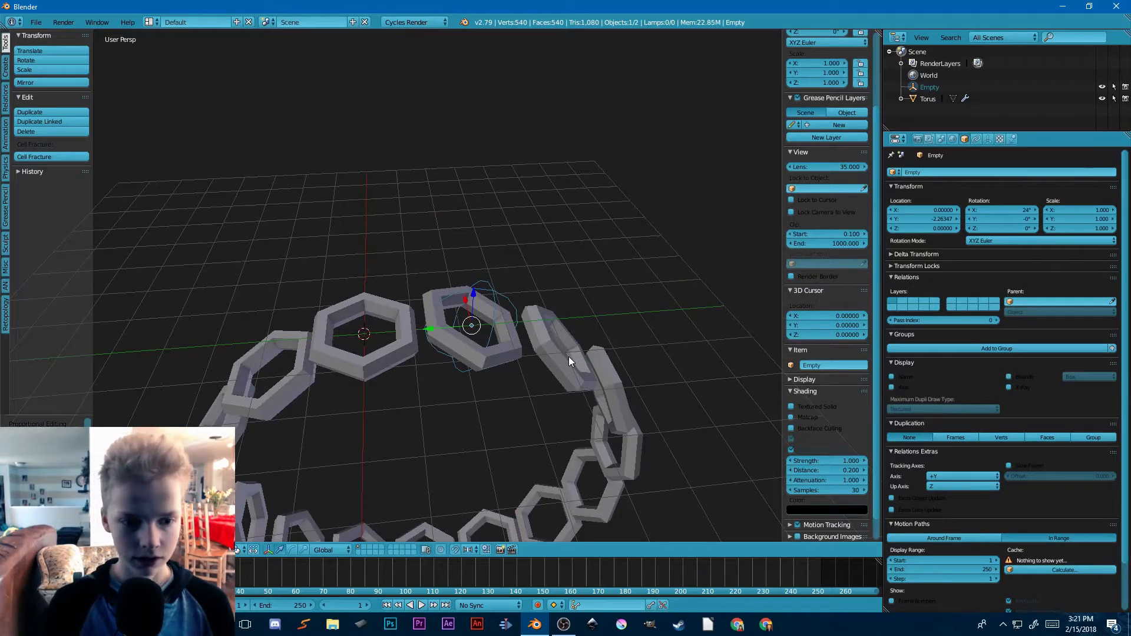
middle_click_drag(567, 356, 599, 274)
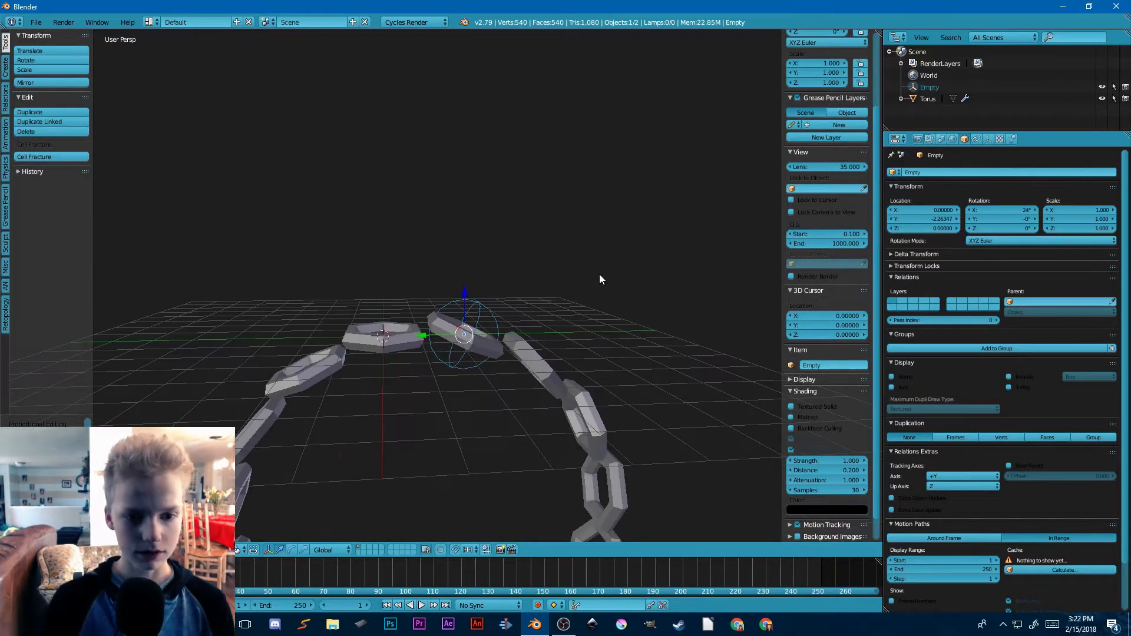
key("ctrl+z")
Step: Rotate the sphere empty -24° about the X axis
key("r")
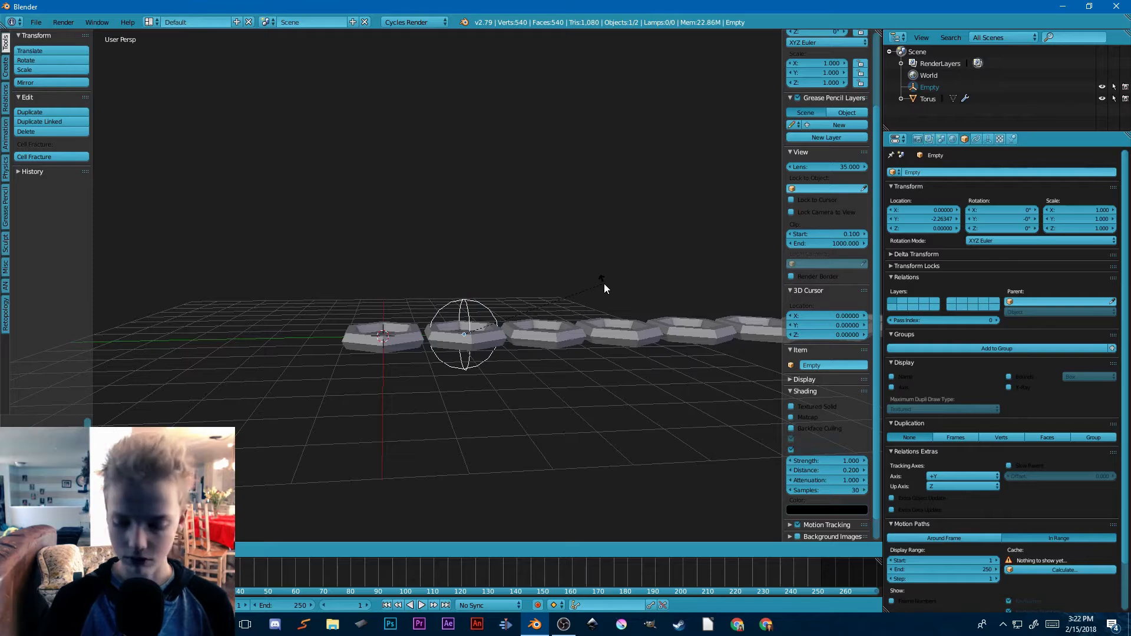
type("x")
type("-24")
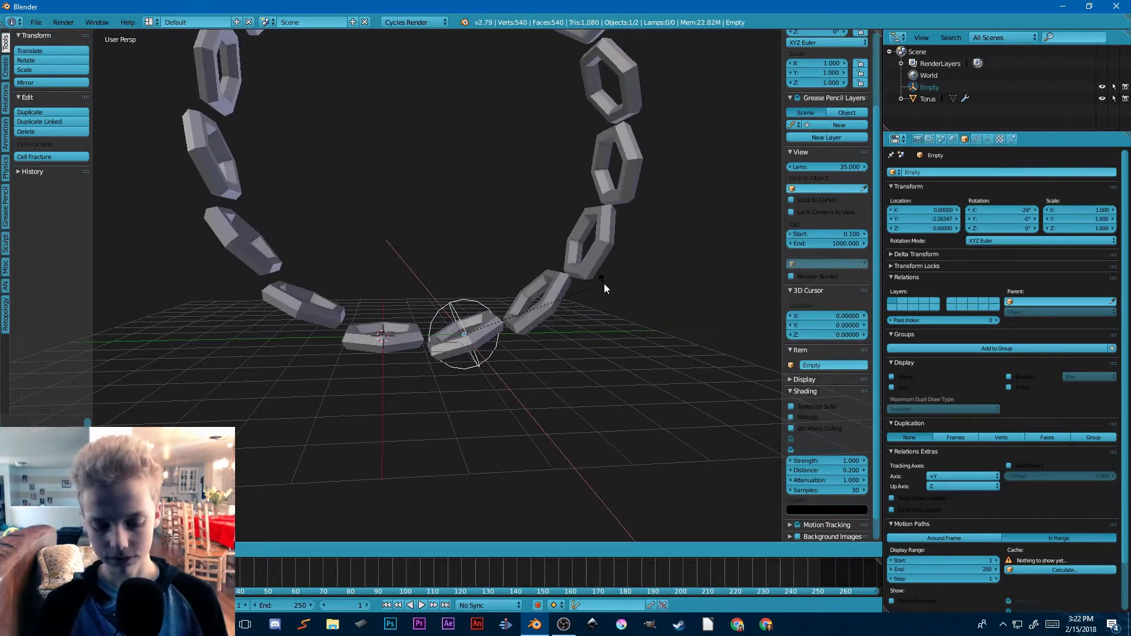
key("Return")
Step: Move the sphere empty to about Y -2.25 and Z 0.46 to bring the neighbouring rings close together
scroll(602, 285, "up", 2)
key("g")
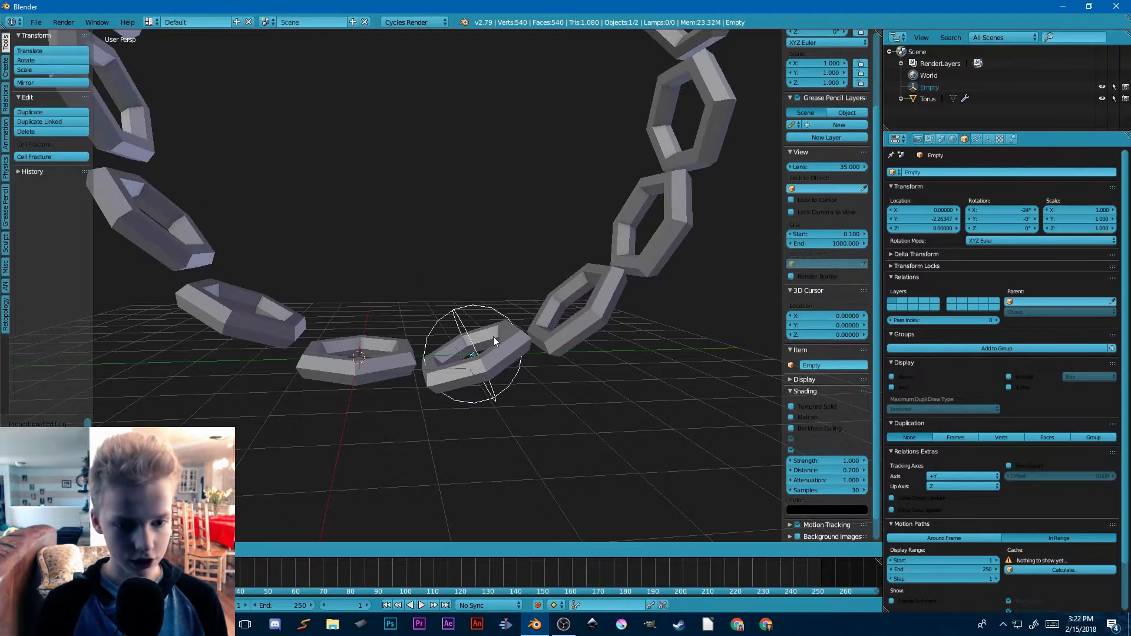
key("z")
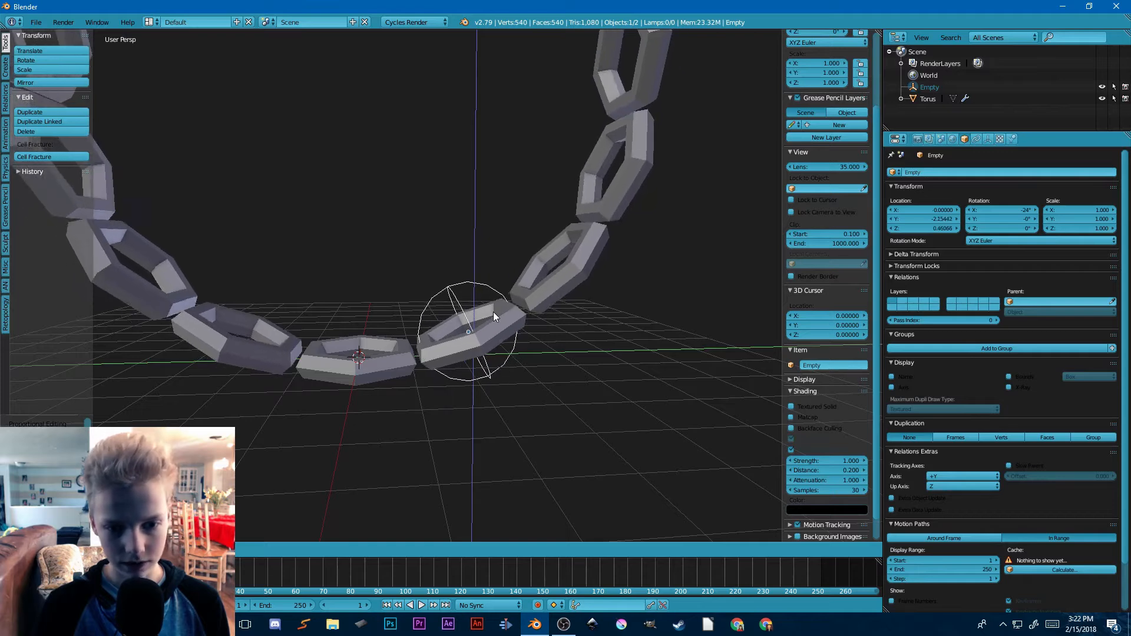
left_click(497, 312)
Step: Try moving the arrayed ring and the sphere empty independently, cancelling each move
scroll(503, 315, "down", 6)
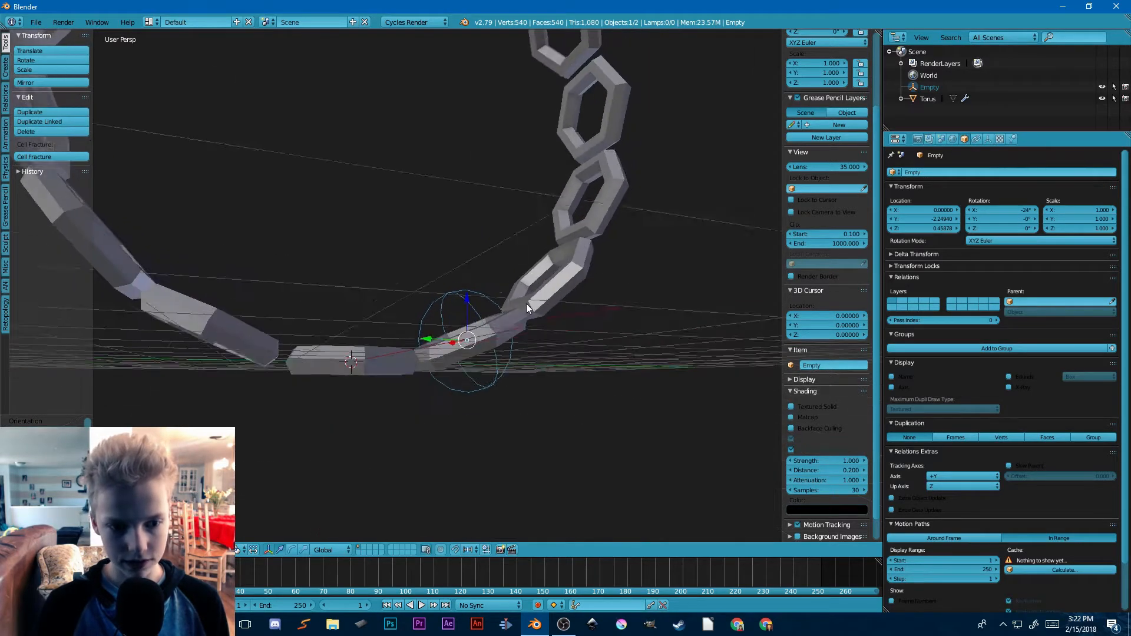
key("a")
middle_click_drag(535, 334, 512, 379)
scroll(512, 380, "up", 6)
scroll(512, 377, "up", 4)
middle_click_drag(439, 394, 539, 354)
right_click(397, 372)
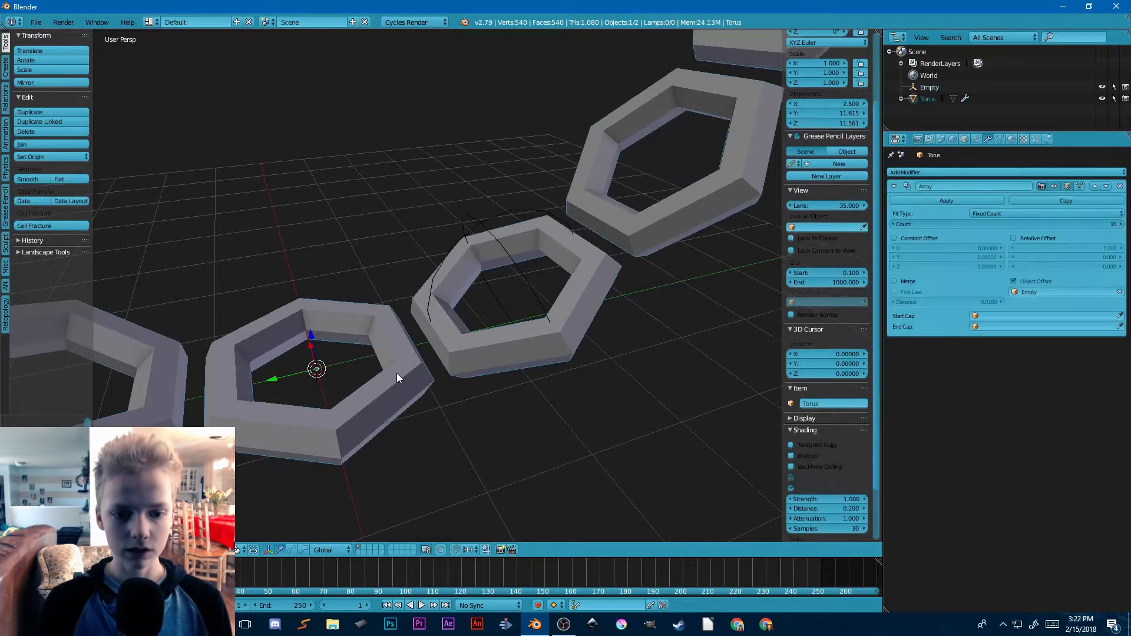
key("g")
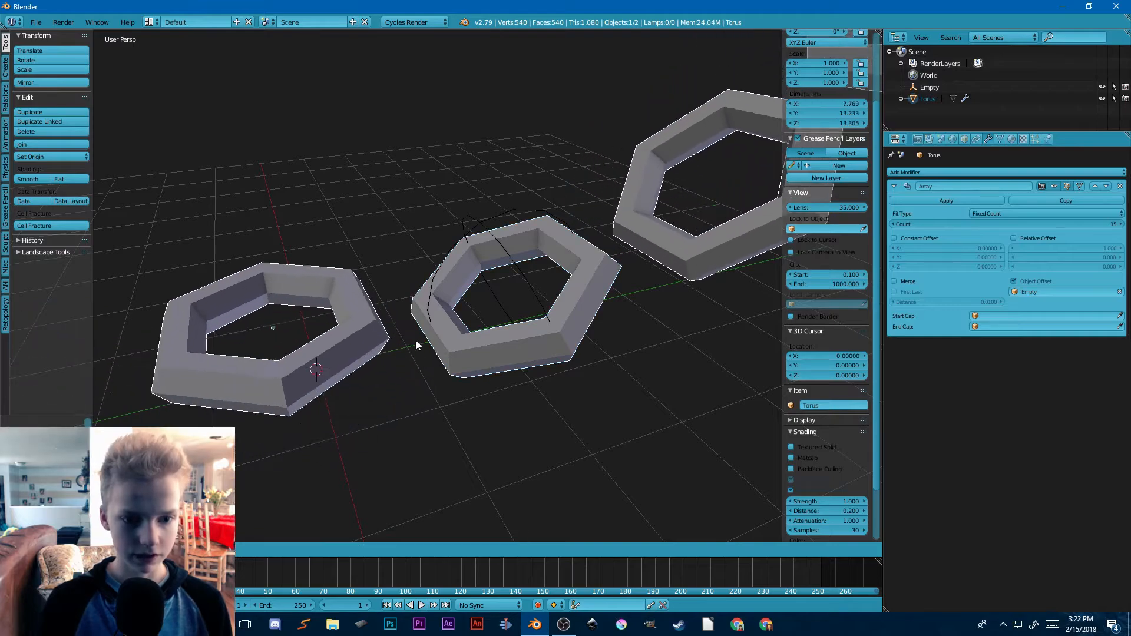
right_click(511, 253)
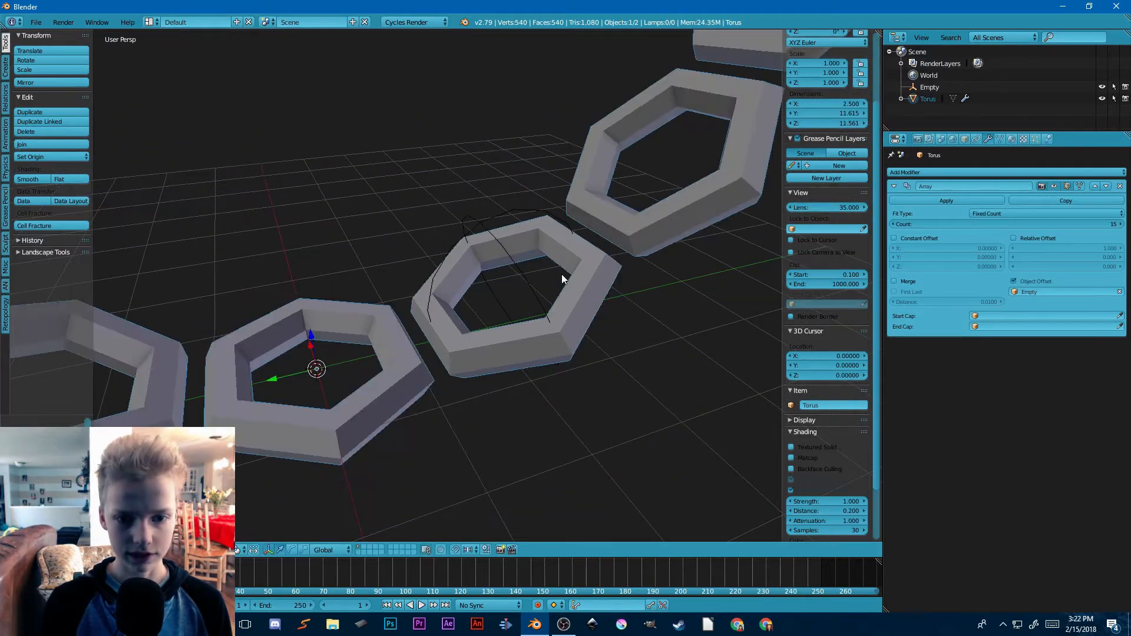
key("g")
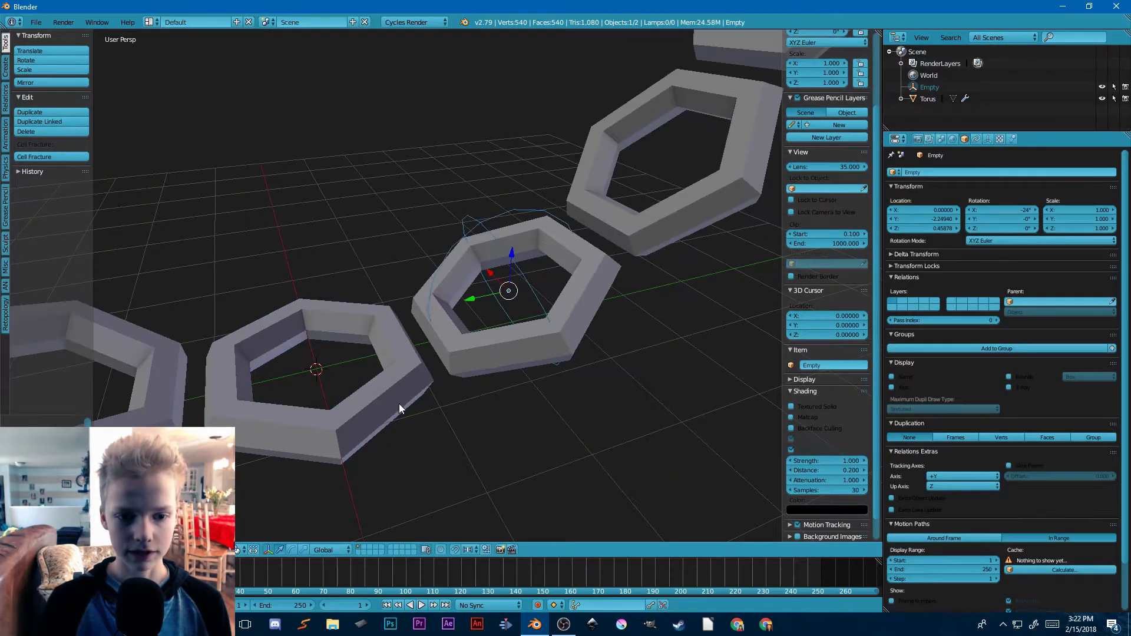
right_click(406, 398)
Step: Try parenting the sphere empty to the ring, test moving the ring, and undo the parenting
right_click(552, 322)
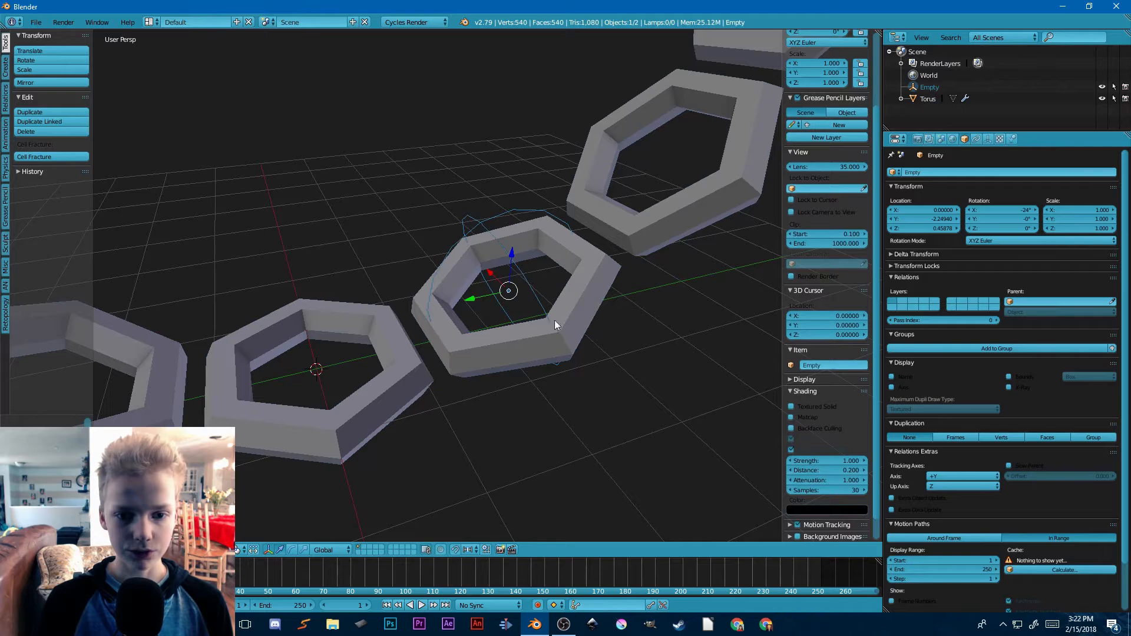
right_click(405, 362, "shift")
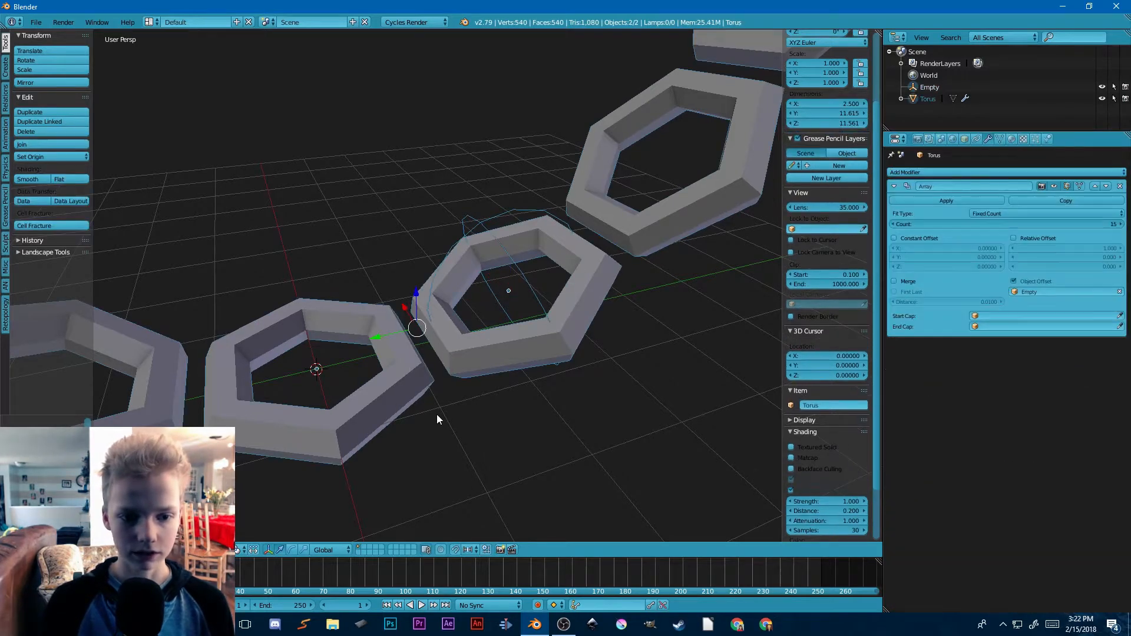
key("ctrl+p")
left_click(365, 391)
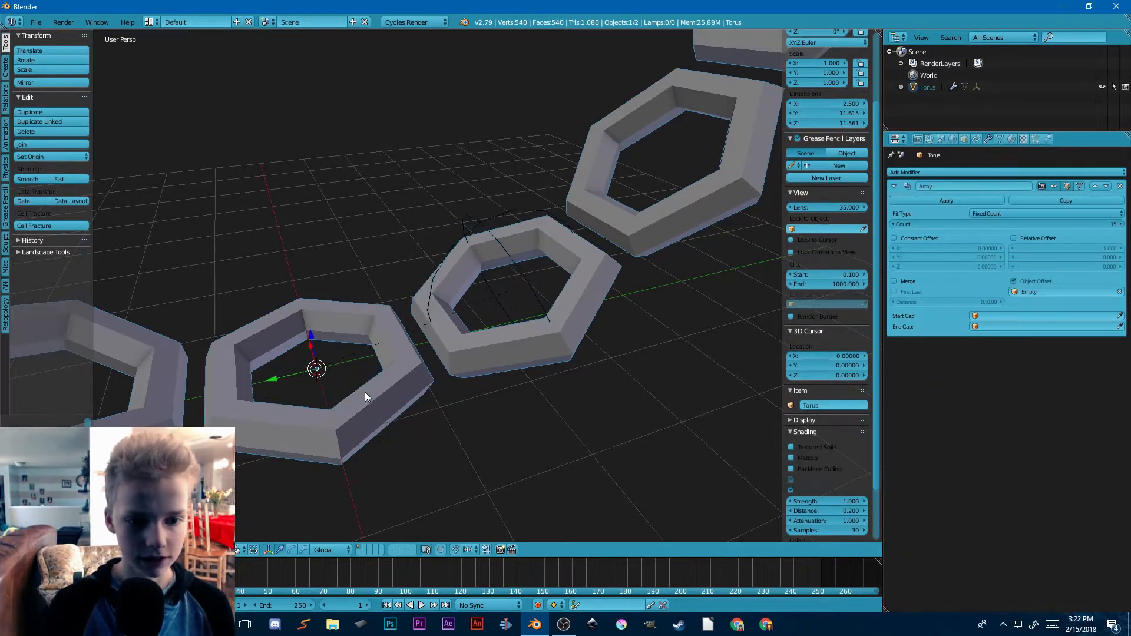
key("g")
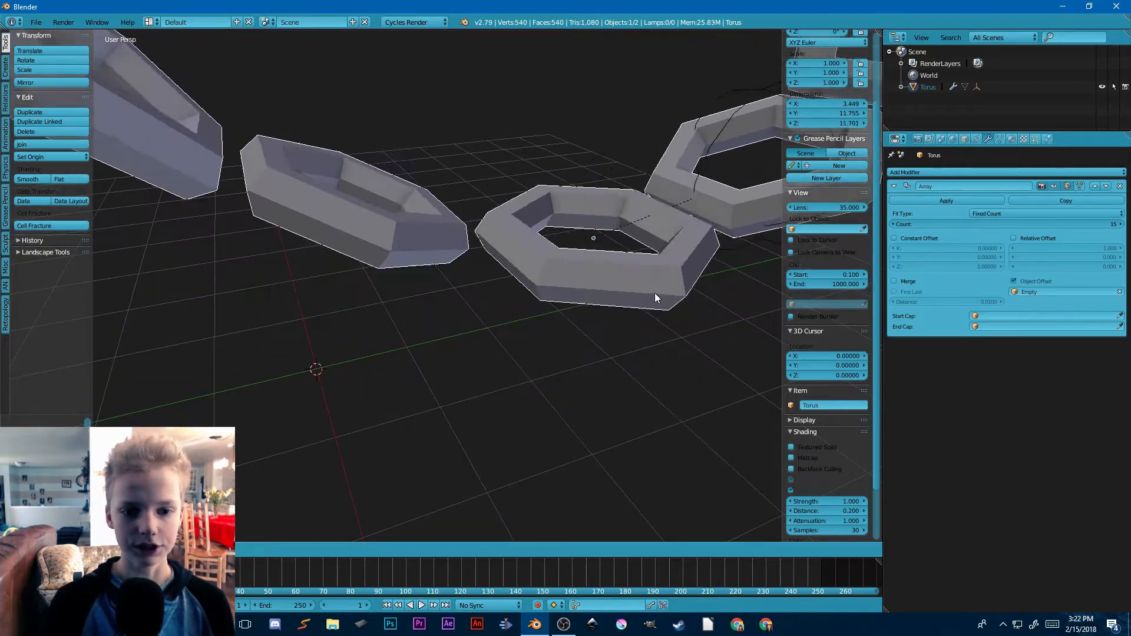
right_click(468, 346)
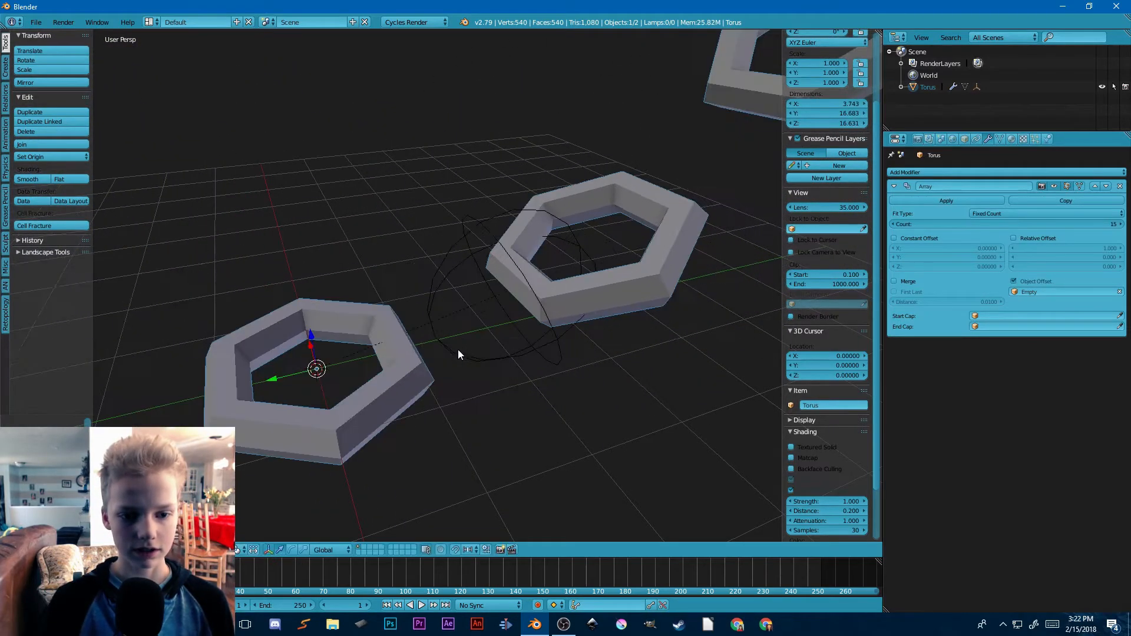
key("ctrl+z")
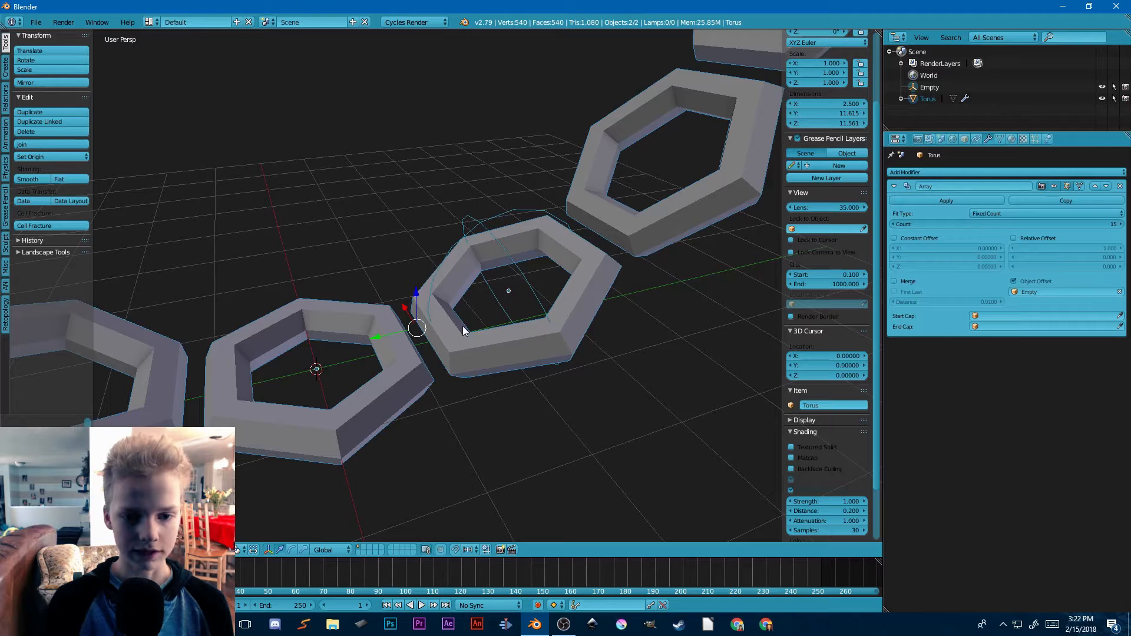
Step: Parent the ring to the sphere empty with Object (Keep Transform)
right_click(508, 290)
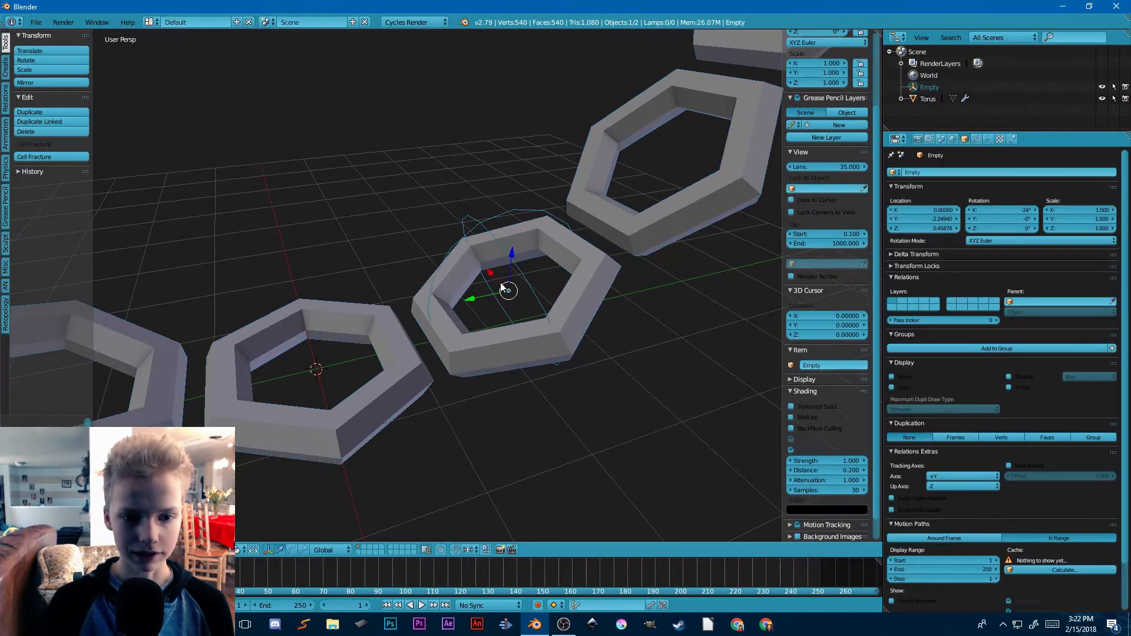
right_click(355, 412)
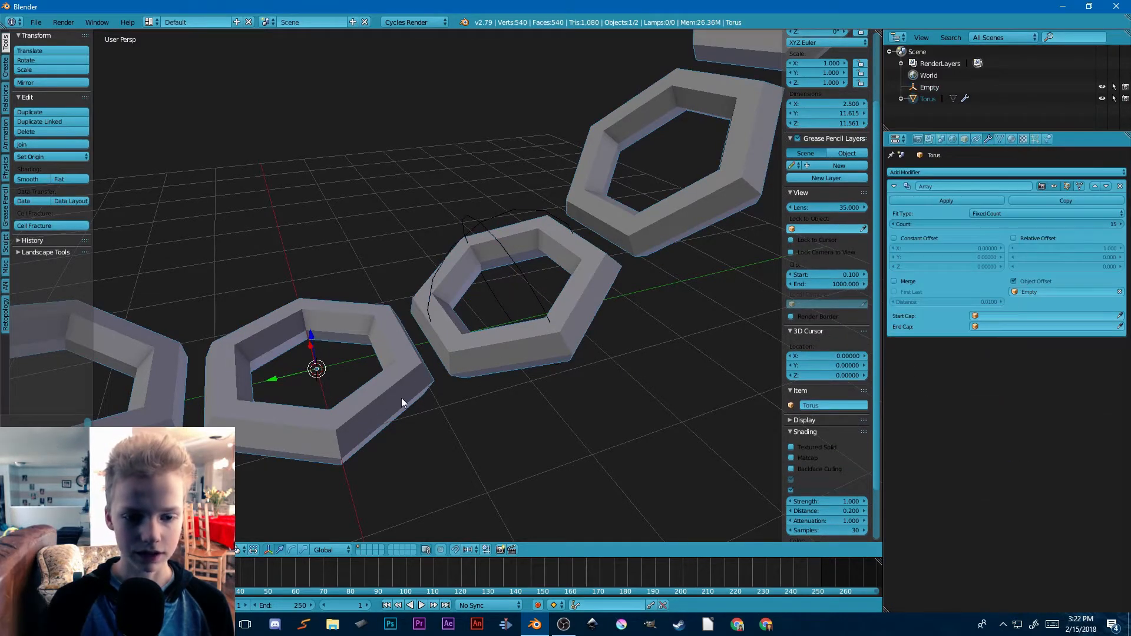
right_click(521, 278, "shift")
key("ctrl+p")
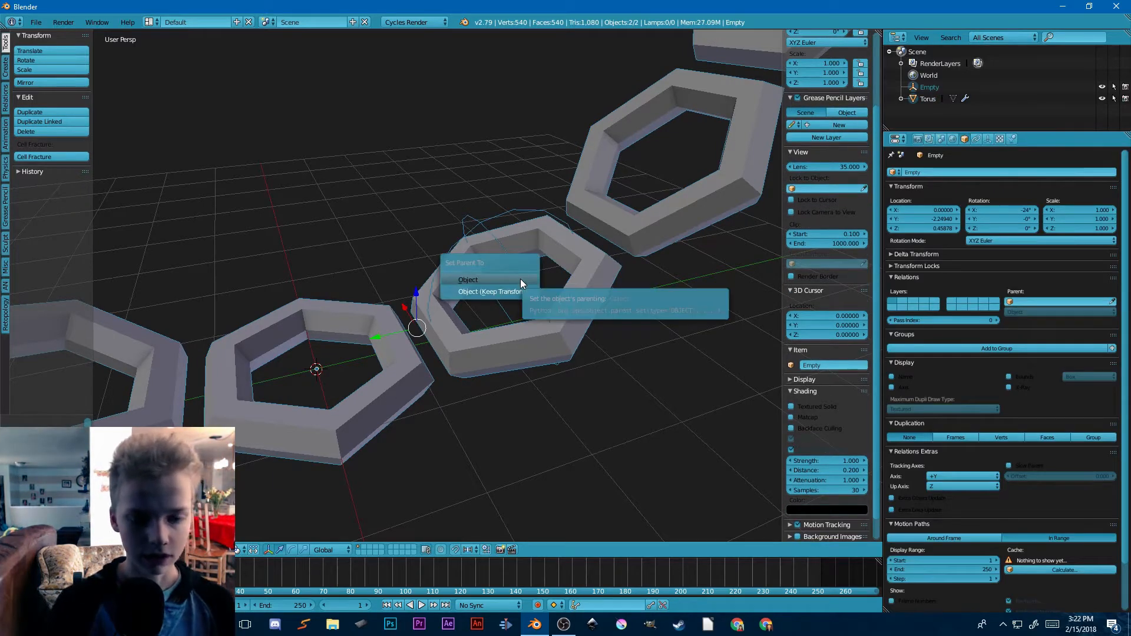
left_click(507, 288)
Step: Try rotating the sphere empty together with its parented ring chain
scroll(542, 302, "down", 5)
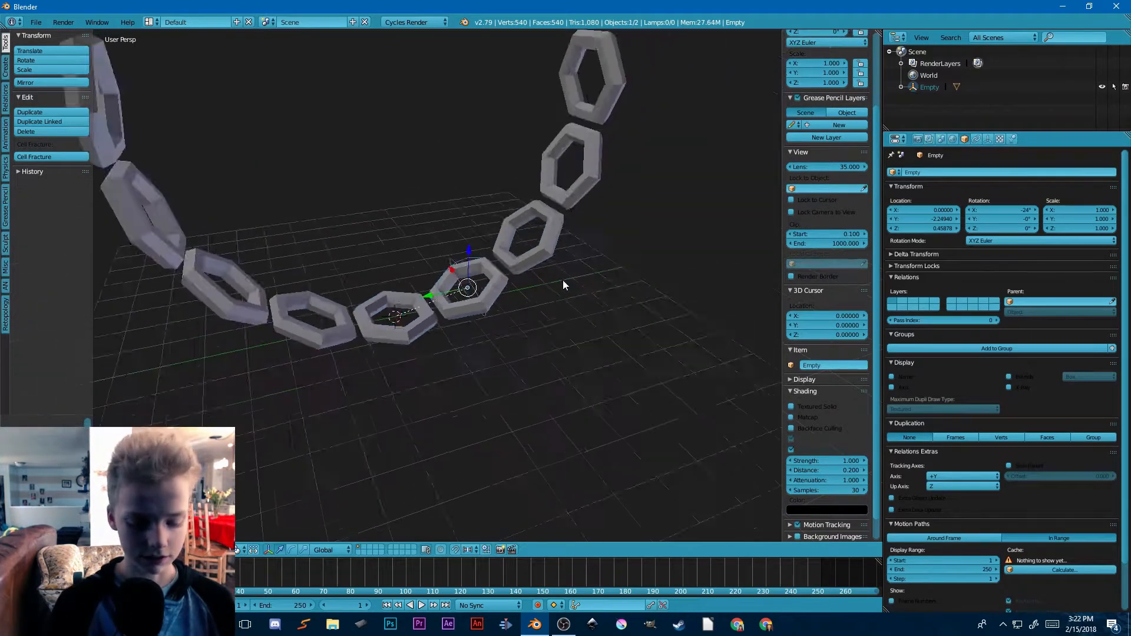
key("r")
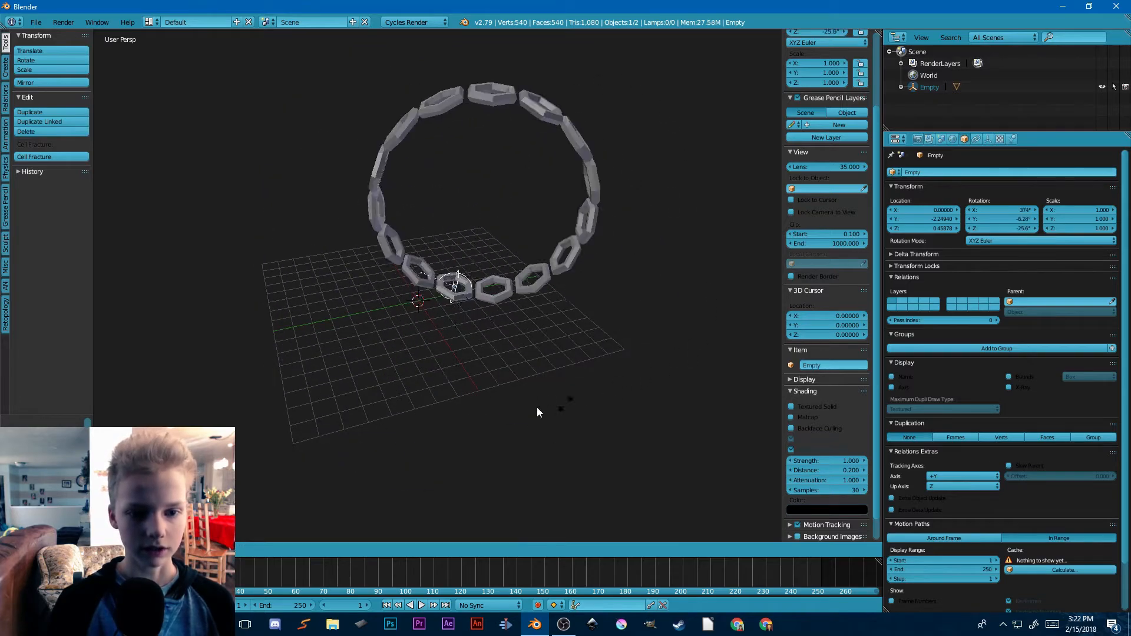
right_click(535, 277)
Step: Add a circle empty at the 3D cursor in the centre of the first ring
scroll(534, 278, "up", 6)
middle_click_drag(511, 309, 469, 337)
scroll(448, 264, "down", 4)
scroll(469, 337, "up", 8)
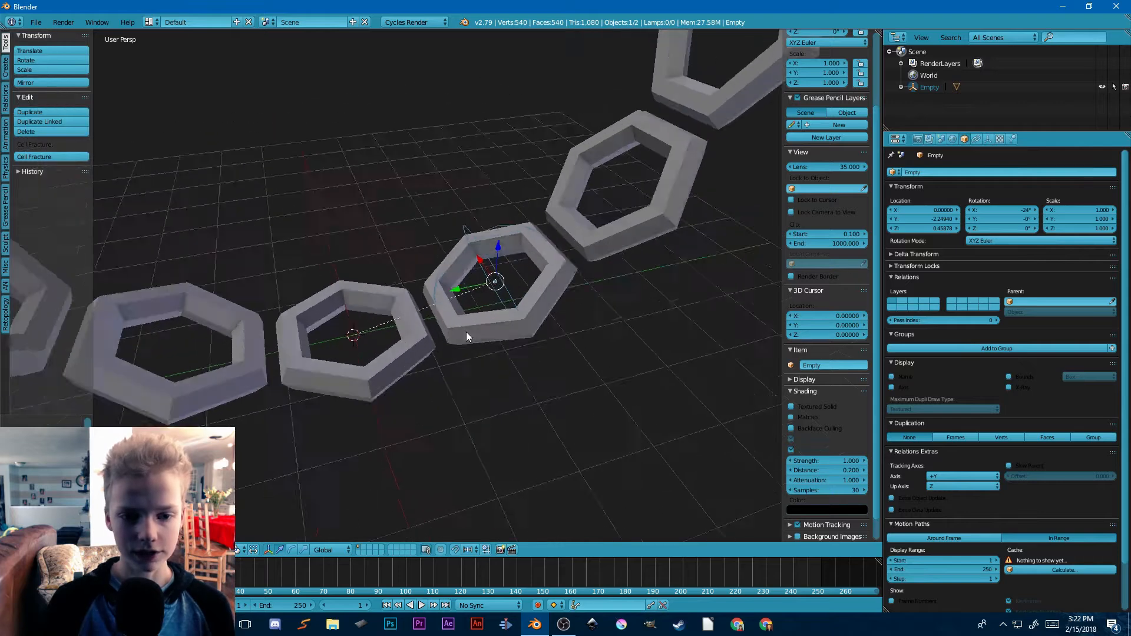
key("shift+a")
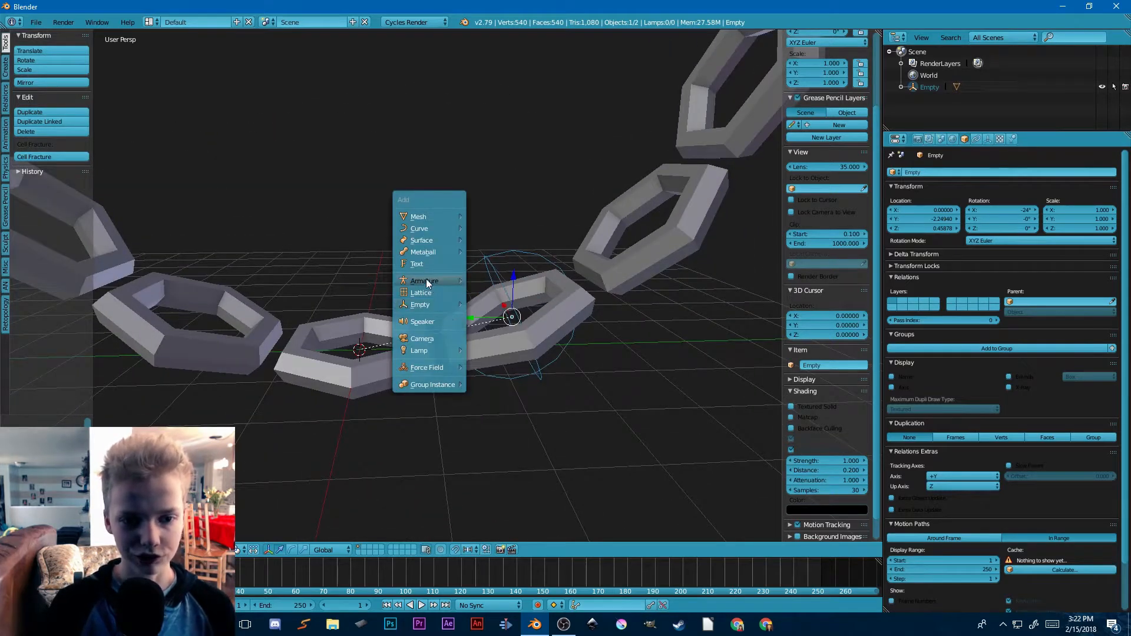
mouse_move(426, 305)
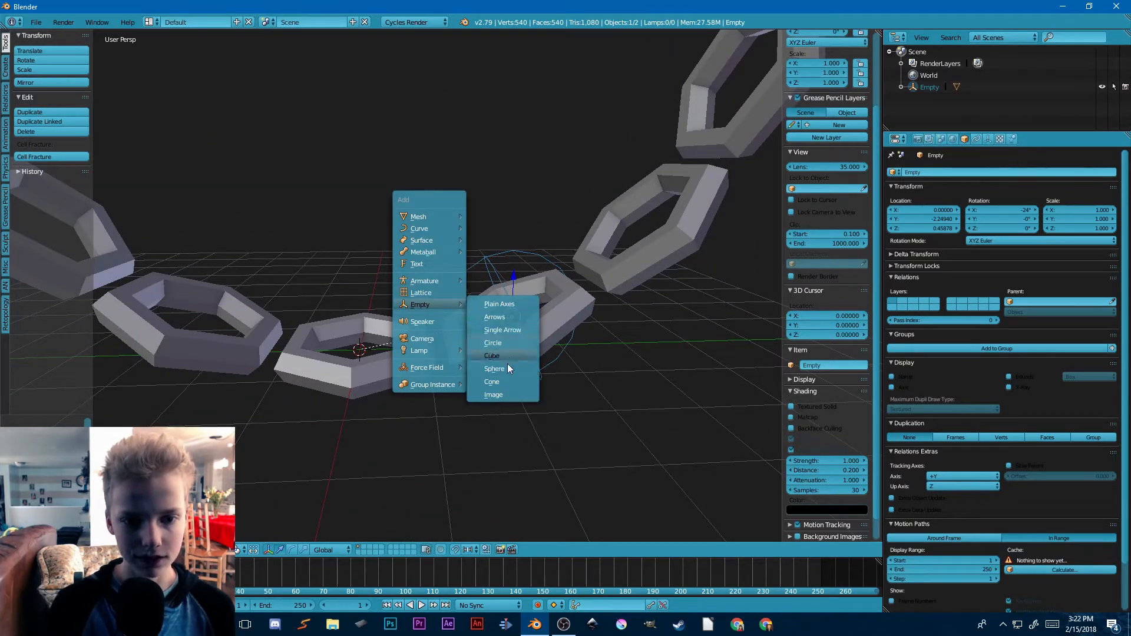
left_click(497, 345)
Step: Rotate the circle empty 90° about the Z axis
scroll(491, 345, "down", 4)
type("r")
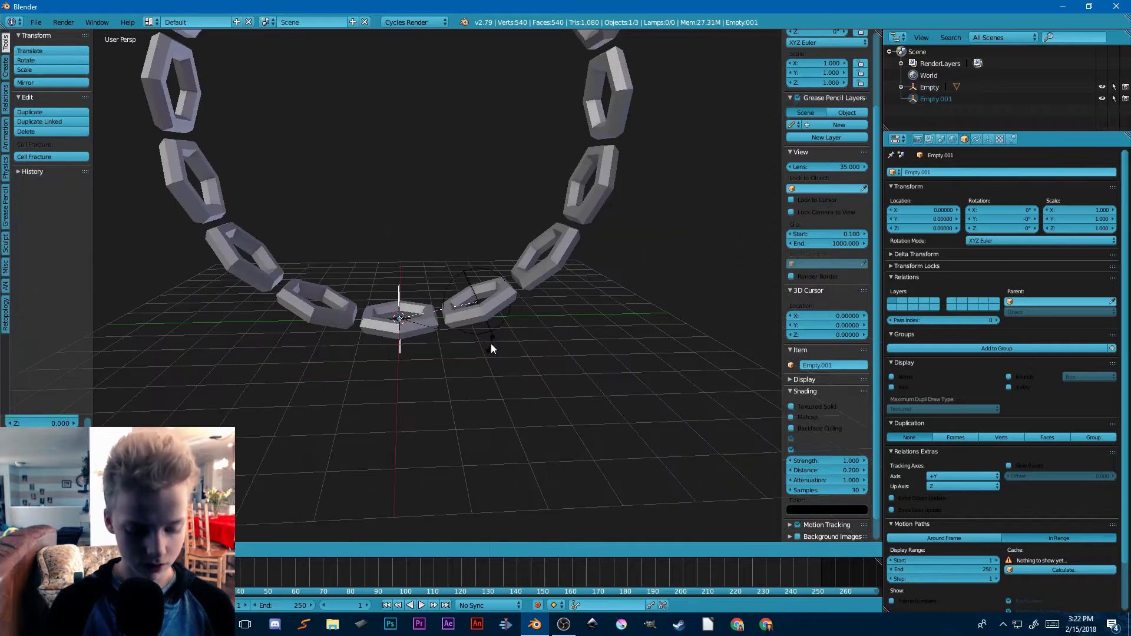
type("z90")
key("Return")
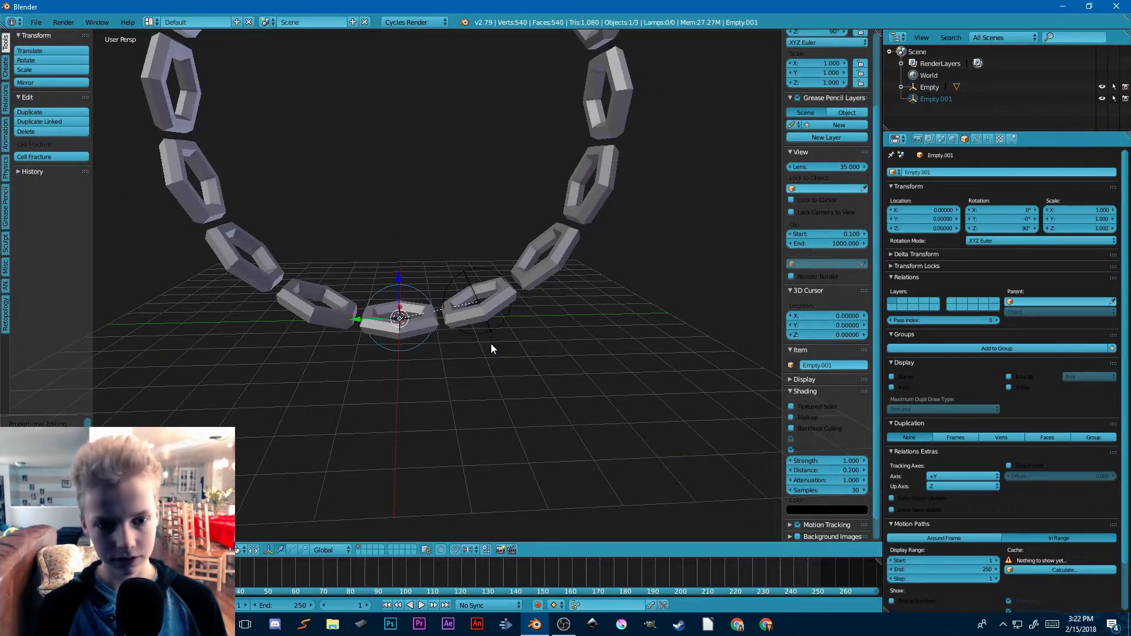
Step: Scale the circle empty to about 6.11 and raise it to about Z 5.5 so it surrounds the ring chain
key("s")
scroll(510, 375, "down", 5)
key("s")
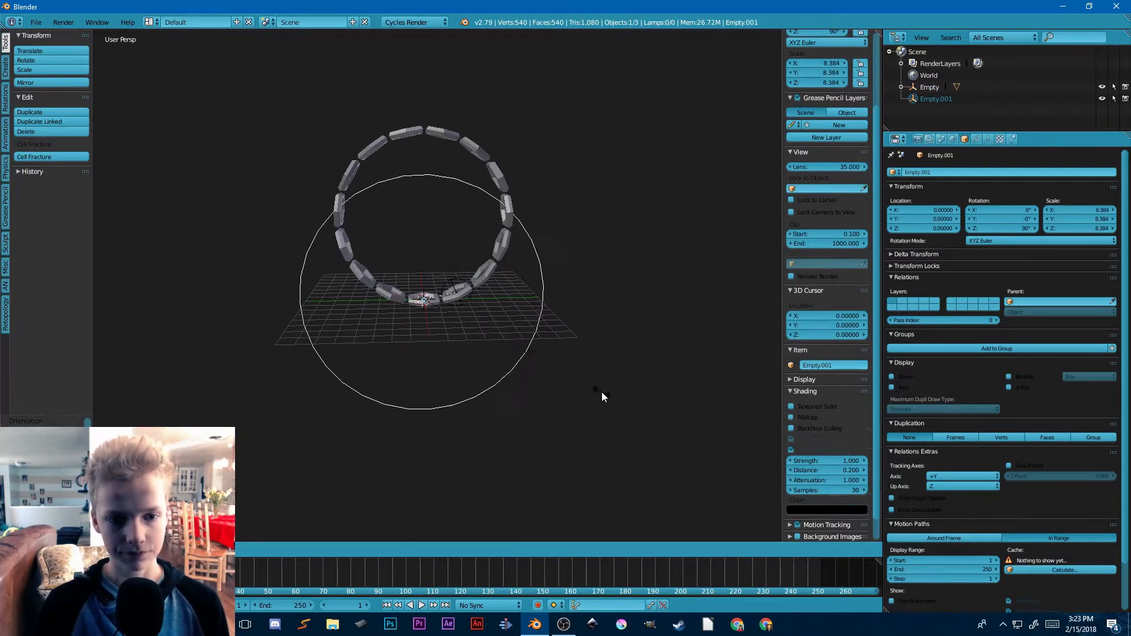
left_click(556, 362)
key("g")
key("z")
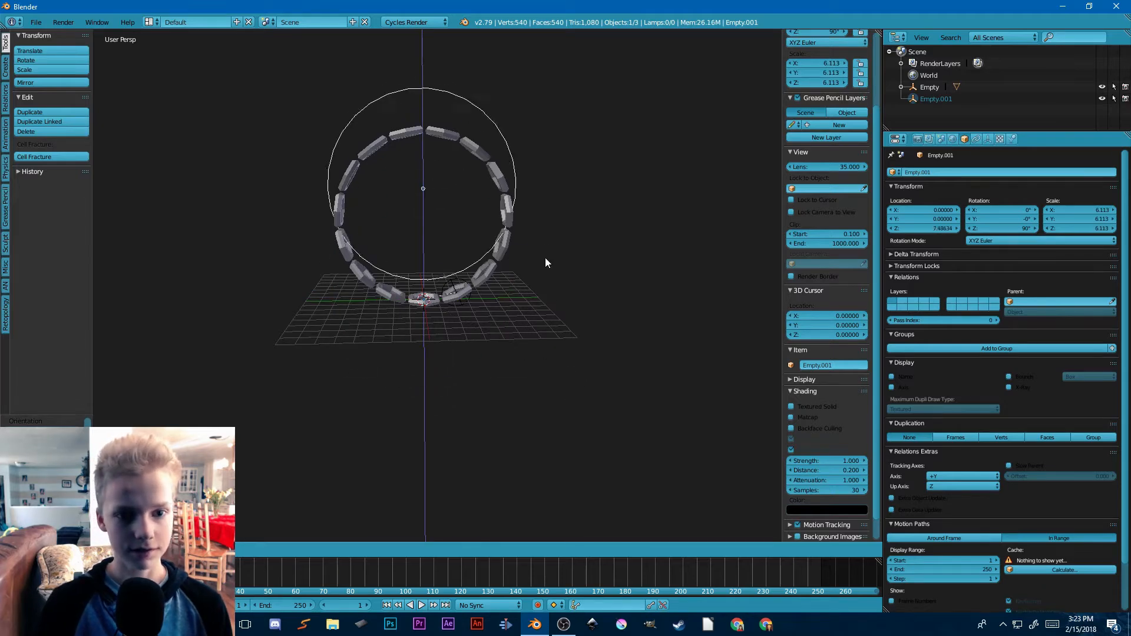
left_click(553, 281)
middle_click_drag(552, 278, 545, 266)
scroll(518, 262, "up", 8)
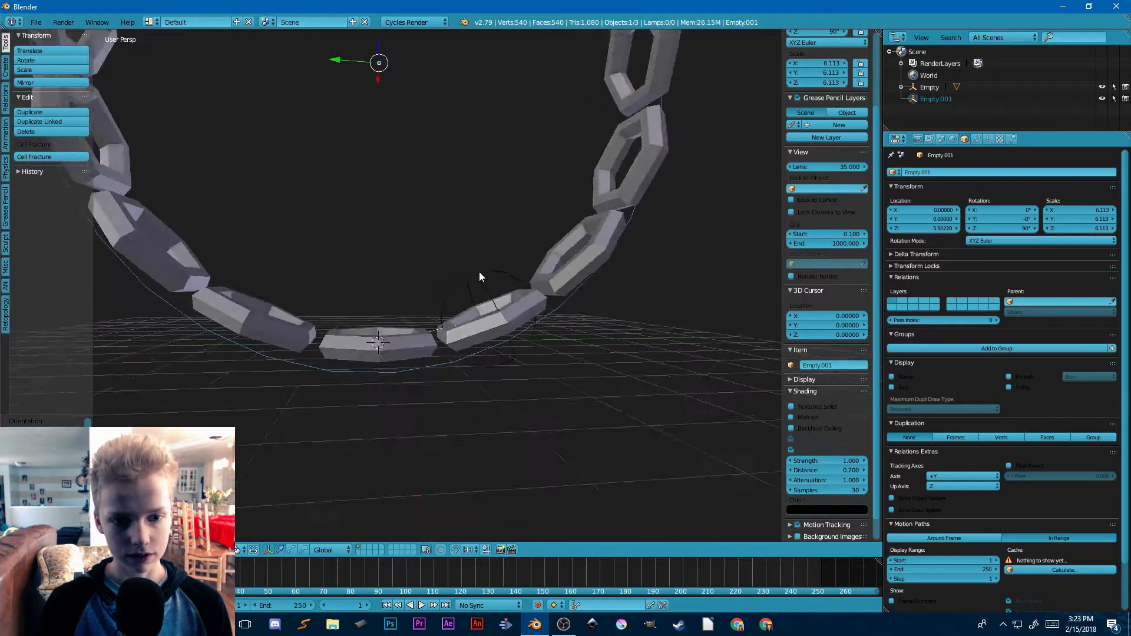
Step: Parent the sphere empty to the circle empty
right_click(482, 275)
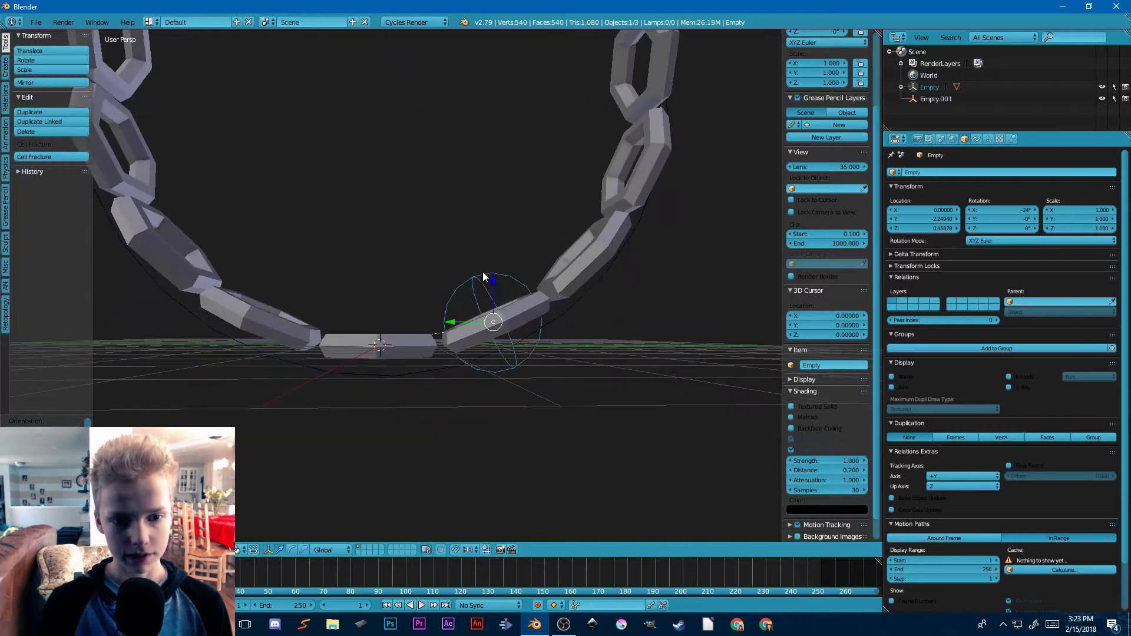
key("ctrl+p")
left_click(570, 317)
key("KP_8")
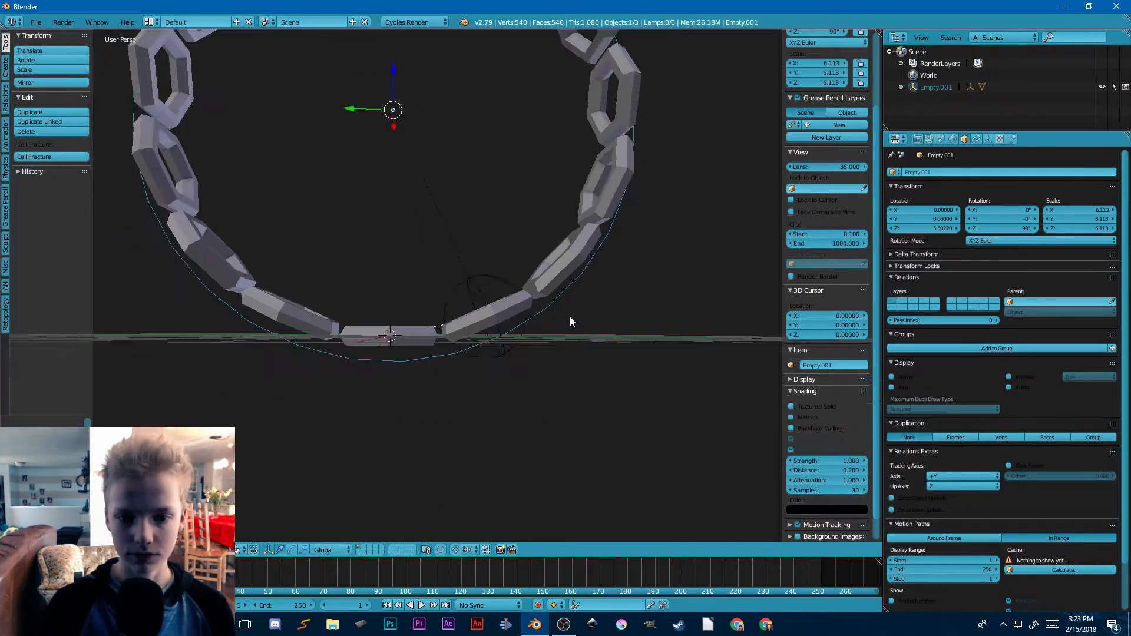
Step: Try rotating the circle empty freely together with its parented ring chain
scroll(570, 317, "down", 6)
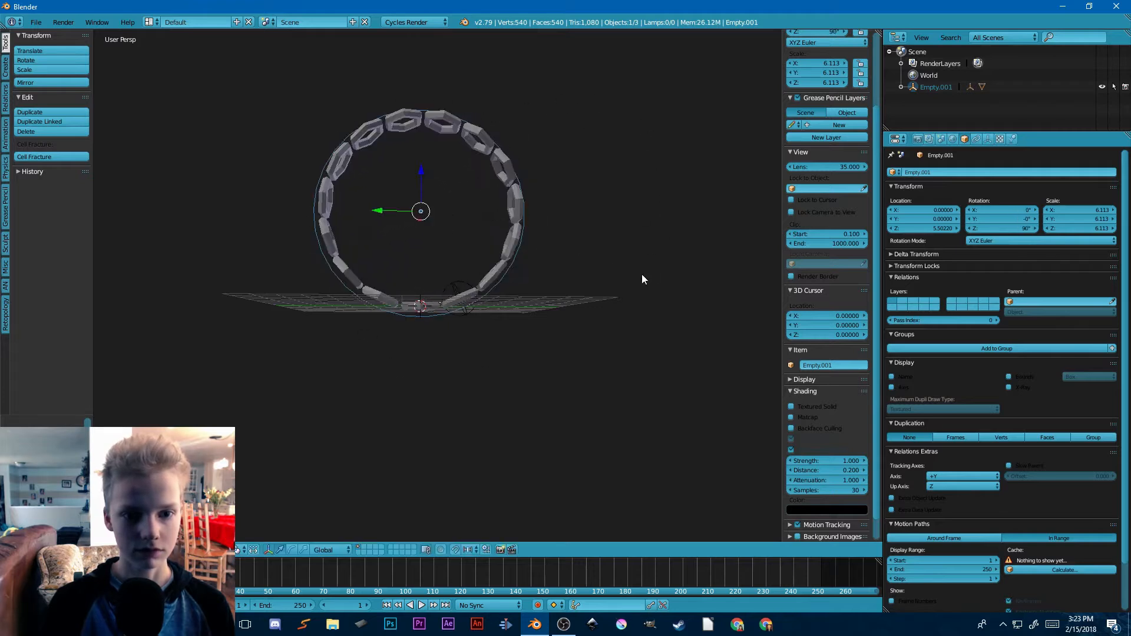
key("r")
key("r")
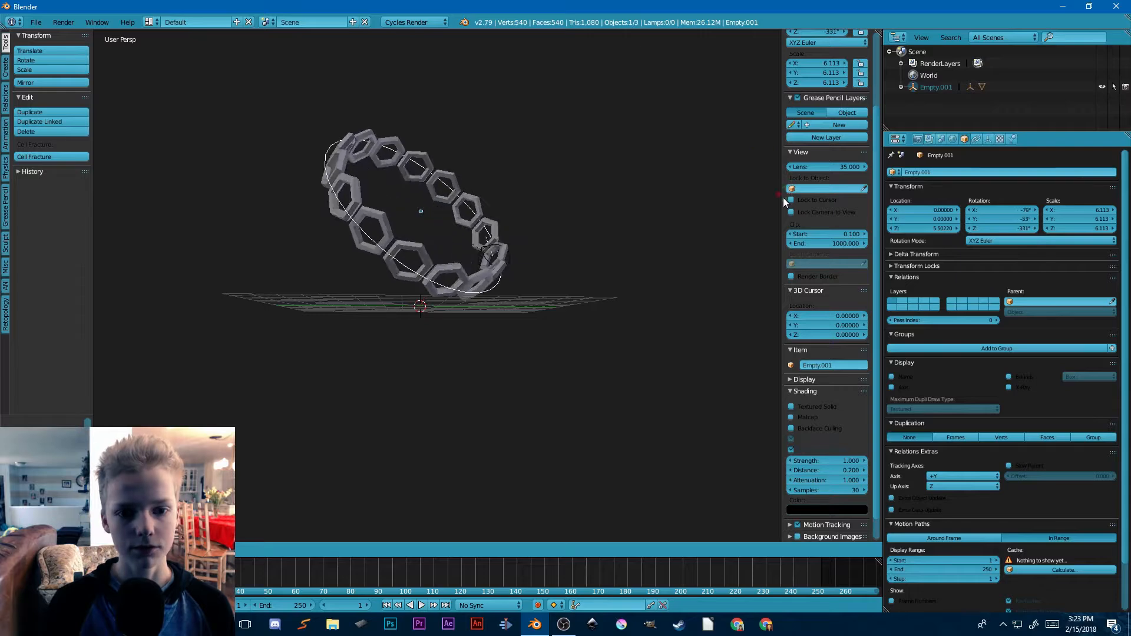
right_click(526, 281)
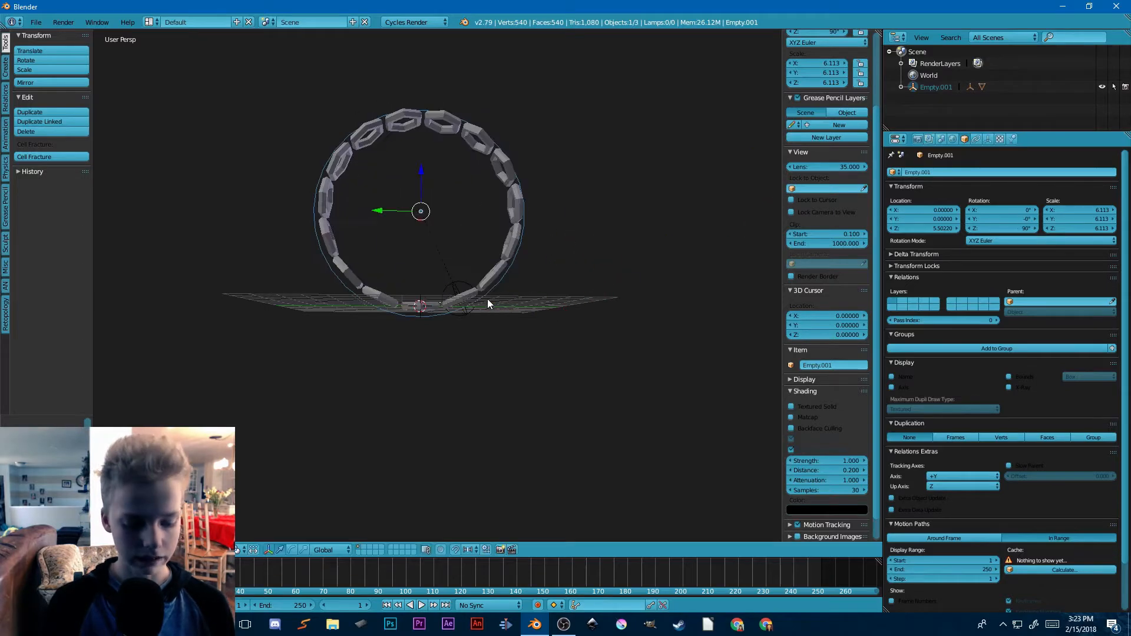
Step: Deselect everything and examine the first ring and the sphere empty's ring up close
middle_click_drag(485, 298, 461, 312)
key("a")
scroll(461, 312, "up", 4)
scroll(512, 285, "up", 2)
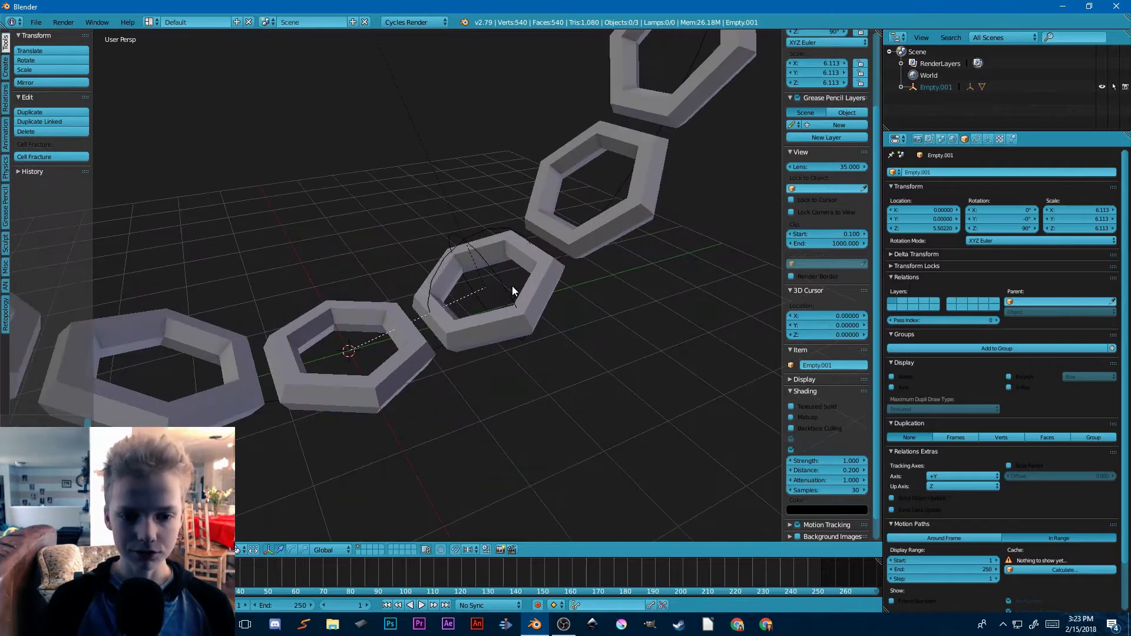
scroll(492, 277, "down", 6)
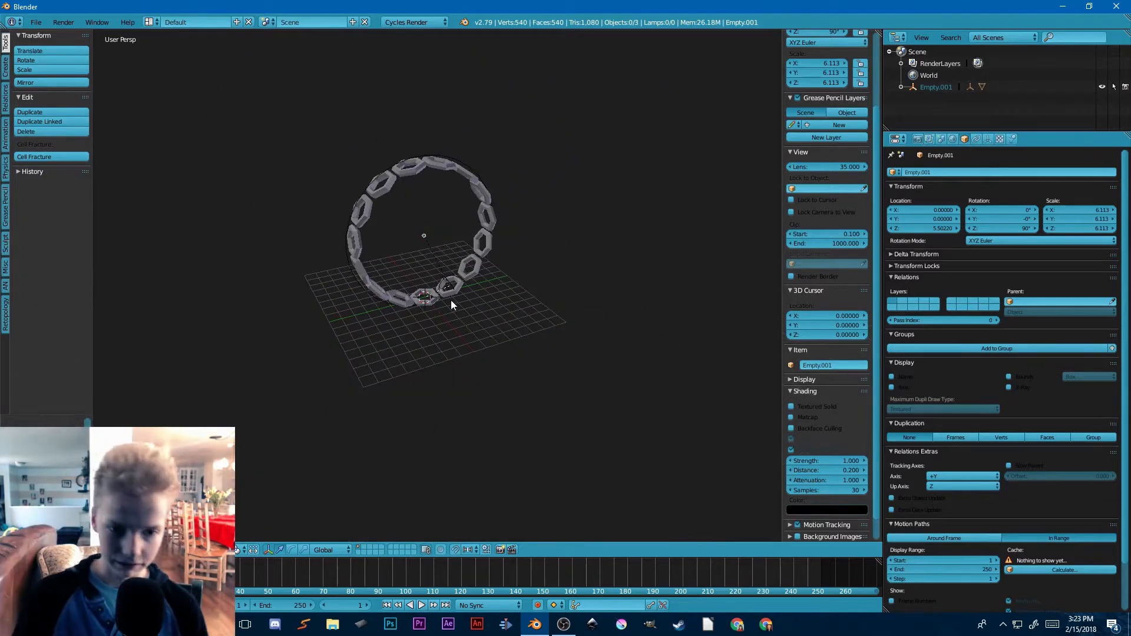
scroll(450, 299, "up", 3)
scroll(461, 313, "up", 4)
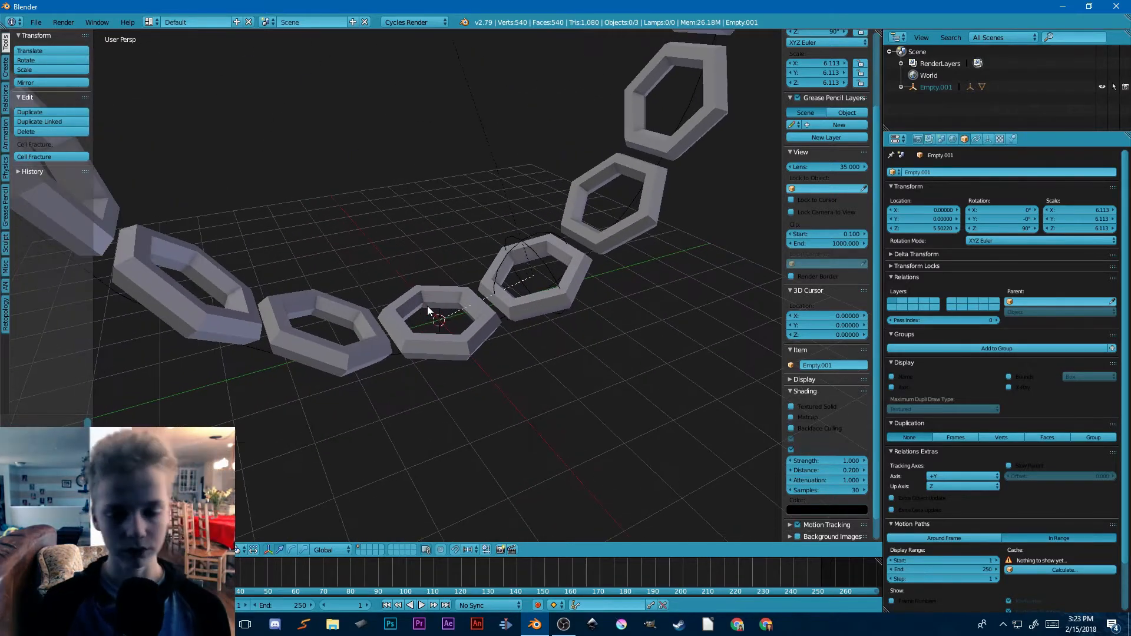
scroll(462, 316, "down", 4)
mouse_move(462, 316)
middle_mouse_down()
mouse_move(527, 337)
mouse_move(471, 298)
middle_mouse_up()
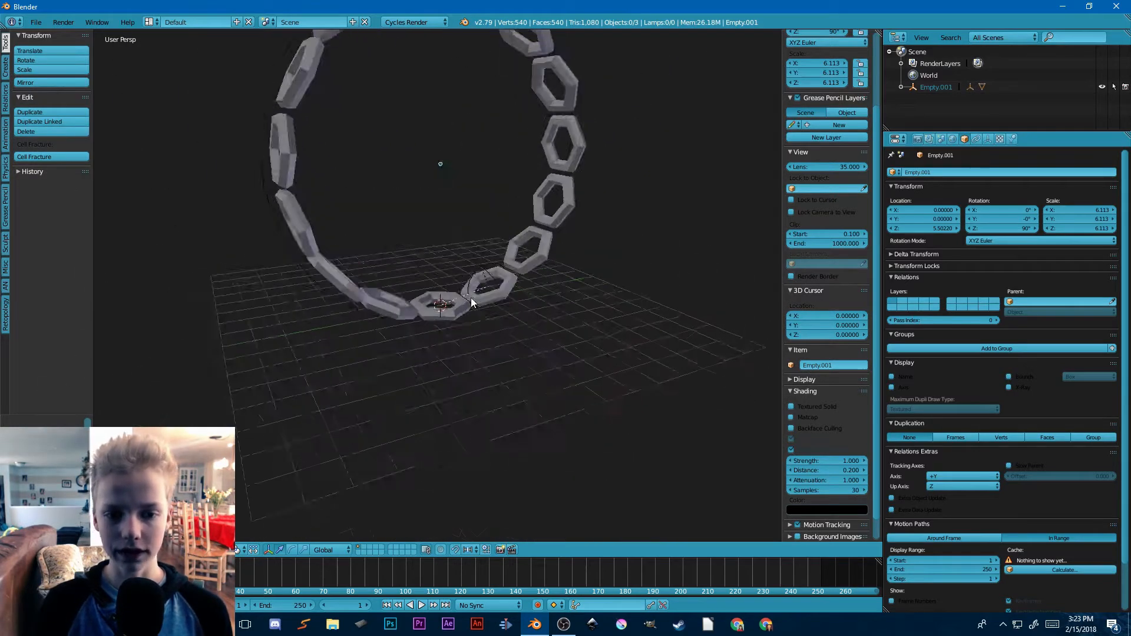
Step: Add a second Array modifier to the ring, with Relative Offset disabled and Object Offset enabled
scroll(473, 298, "up", 4)
key("shift+a")
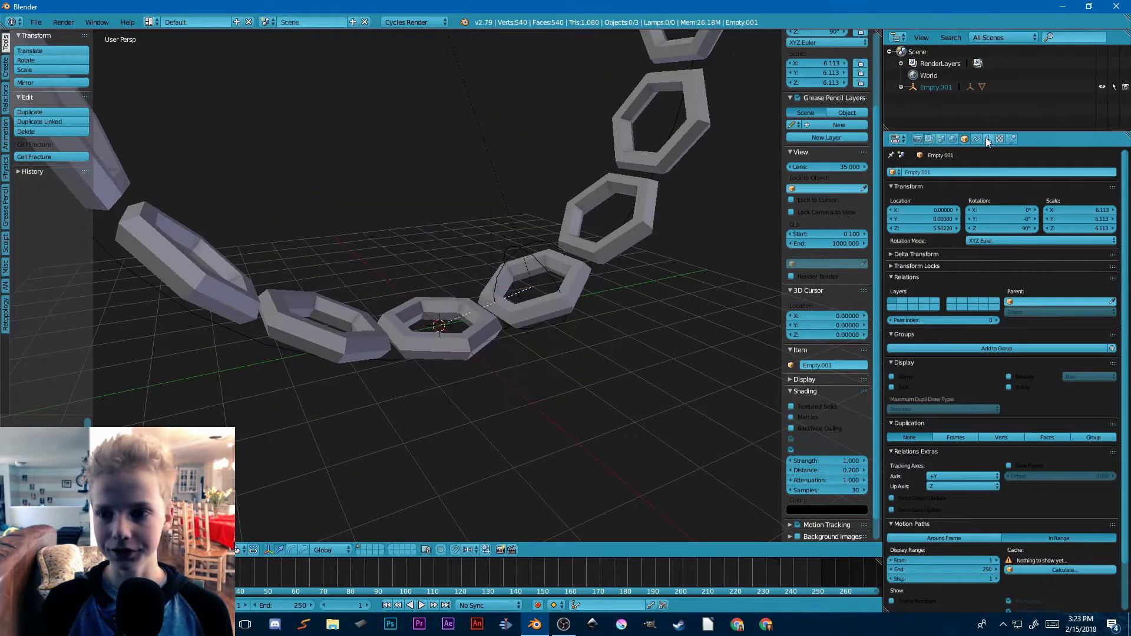
right_click(557, 304)
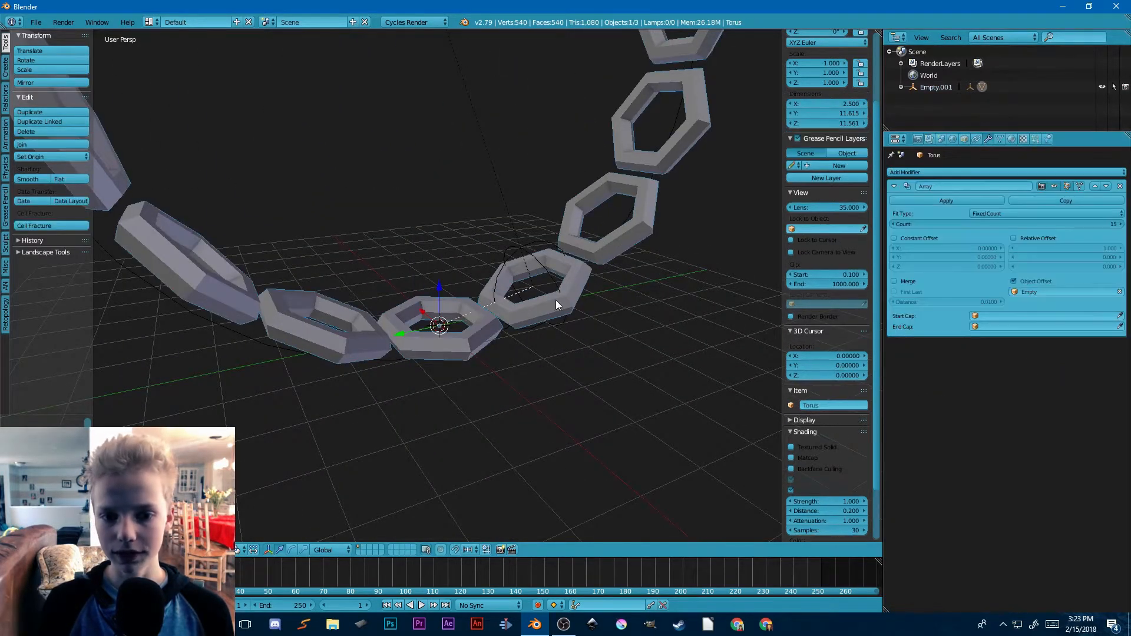
left_click(962, 172)
left_click(937, 195)
left_click(1013, 398)
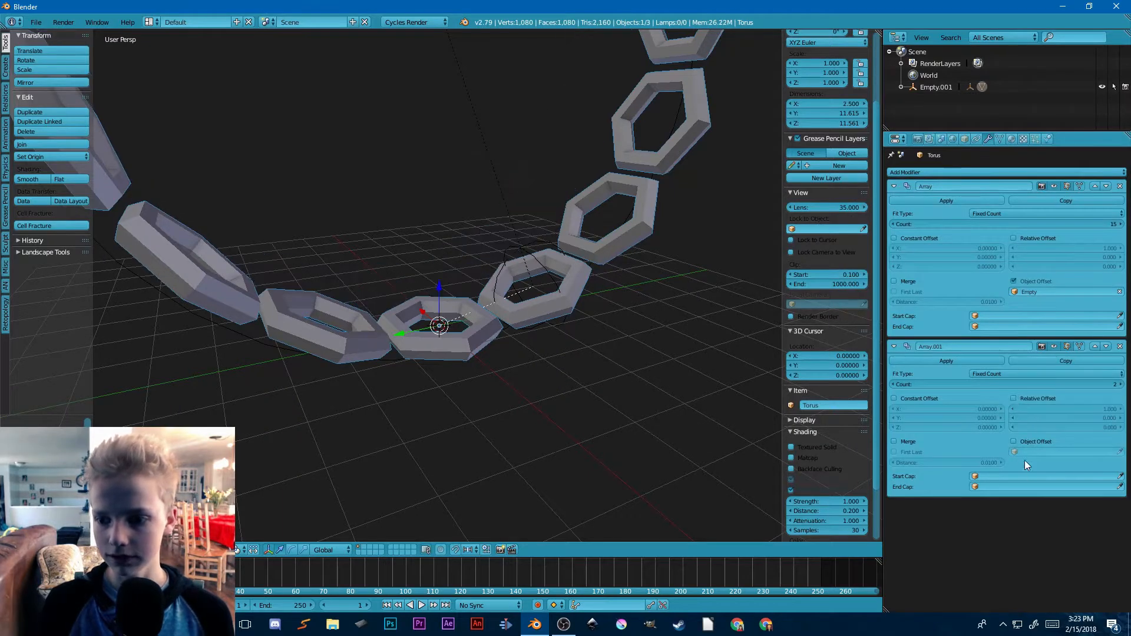
Step: Add a cube empty at the 3D cursor and set it as the second array's offset object
key("shift+a")
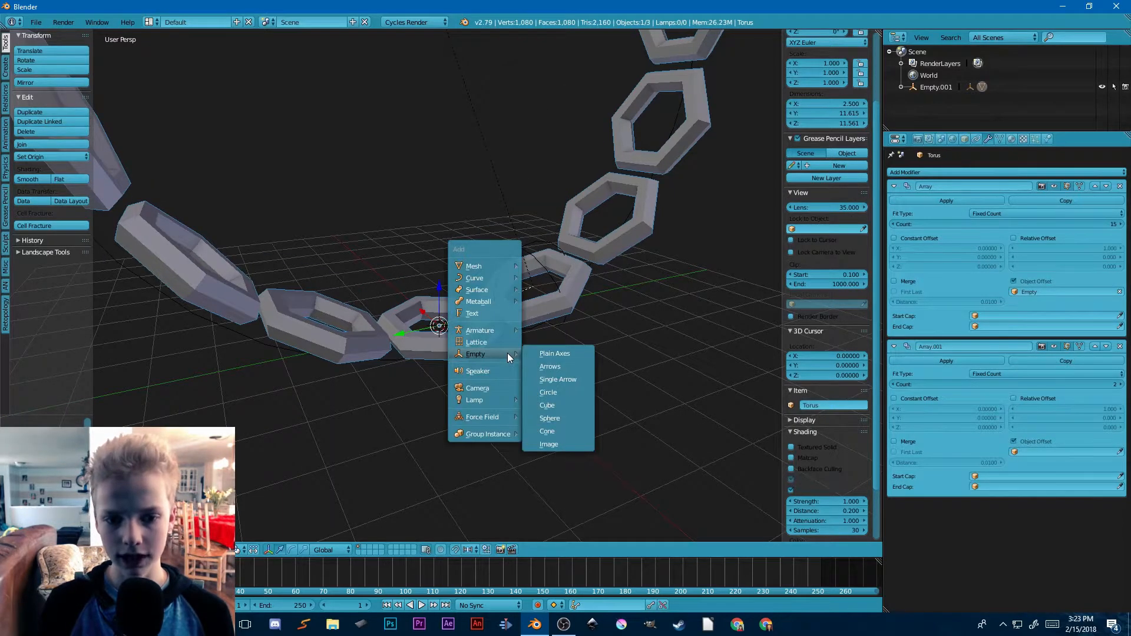
left_click(553, 404)
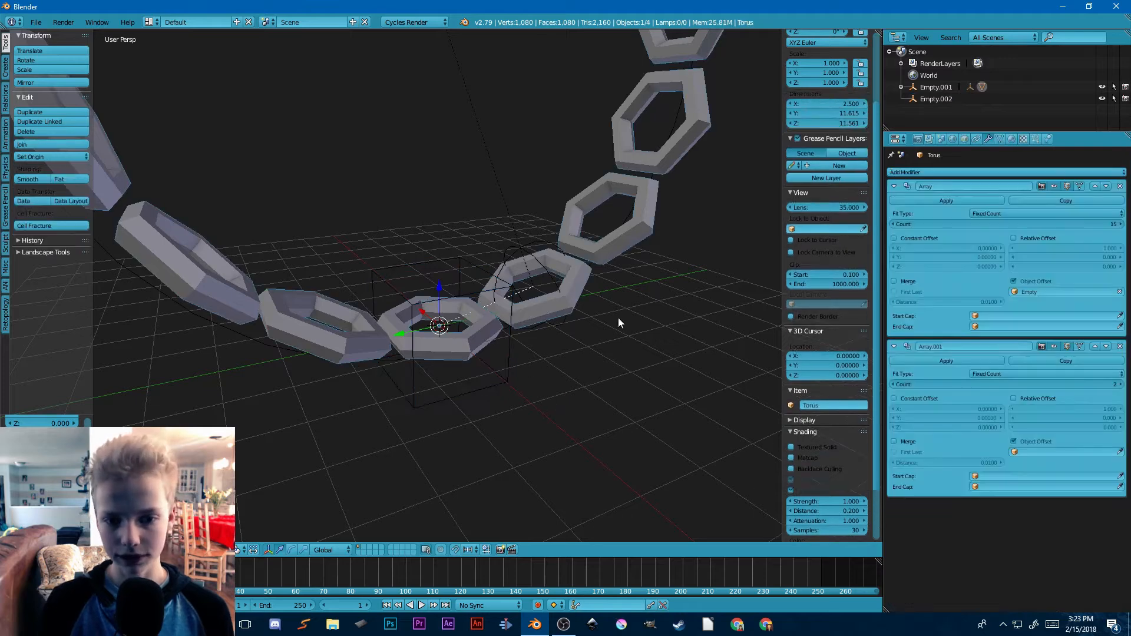
left_click(1061, 453)
left_click(1036, 486)
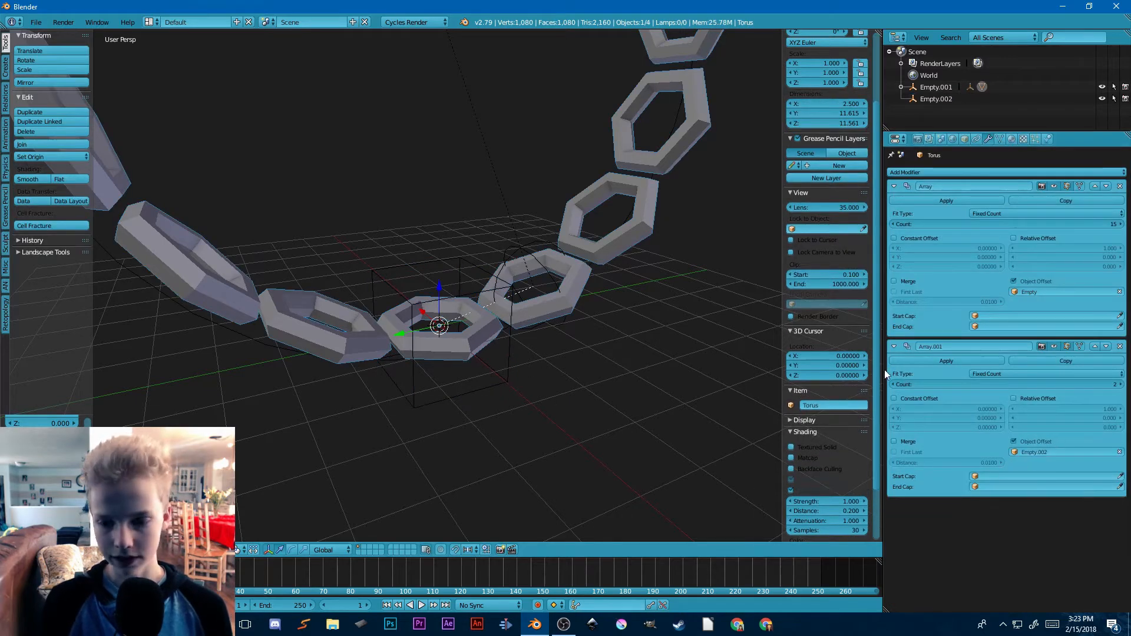
Step: Move the cube empty to about X 0.33, Y -0.32, Z 1.19 to offset the second ring chain
right_click(505, 370)
scroll(504, 370, "down", 4)
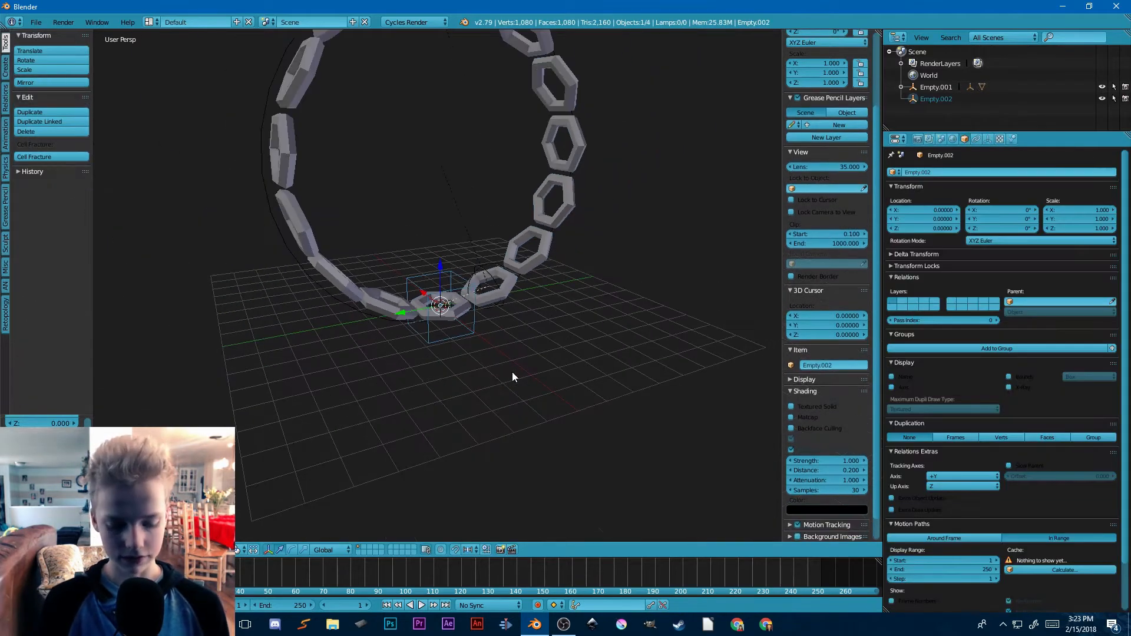
key("g")
left_click(514, 352)
key("g")
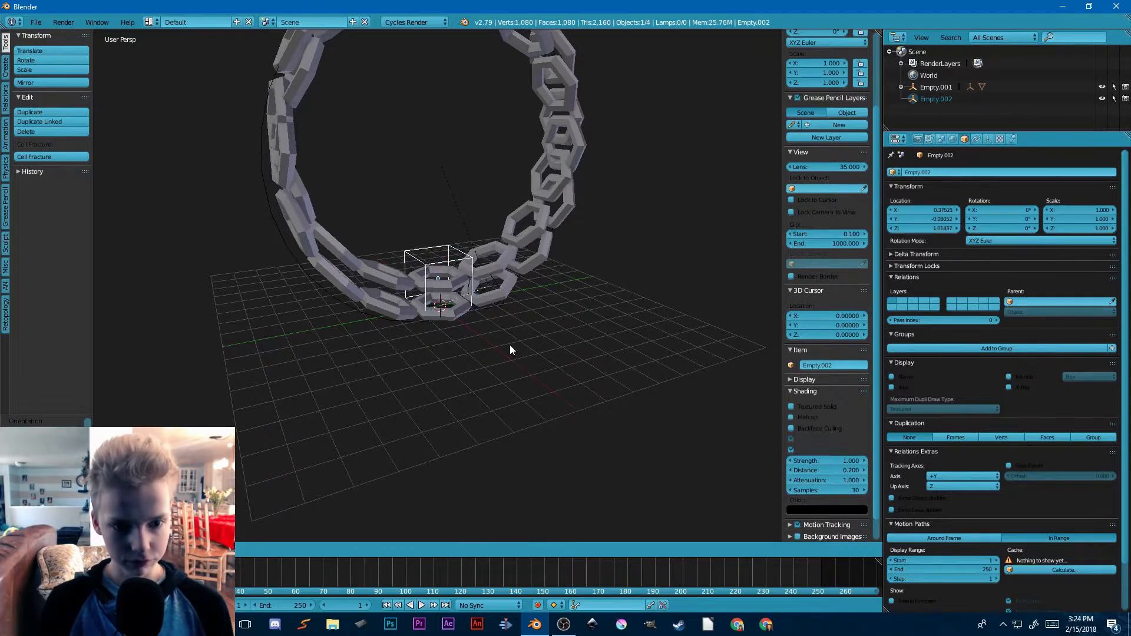
left_click(516, 341)
Step: Rotate the cube empty freely to about 161°, 22.4°, 121° and scale it to about 0.957
key("r")
key("r")
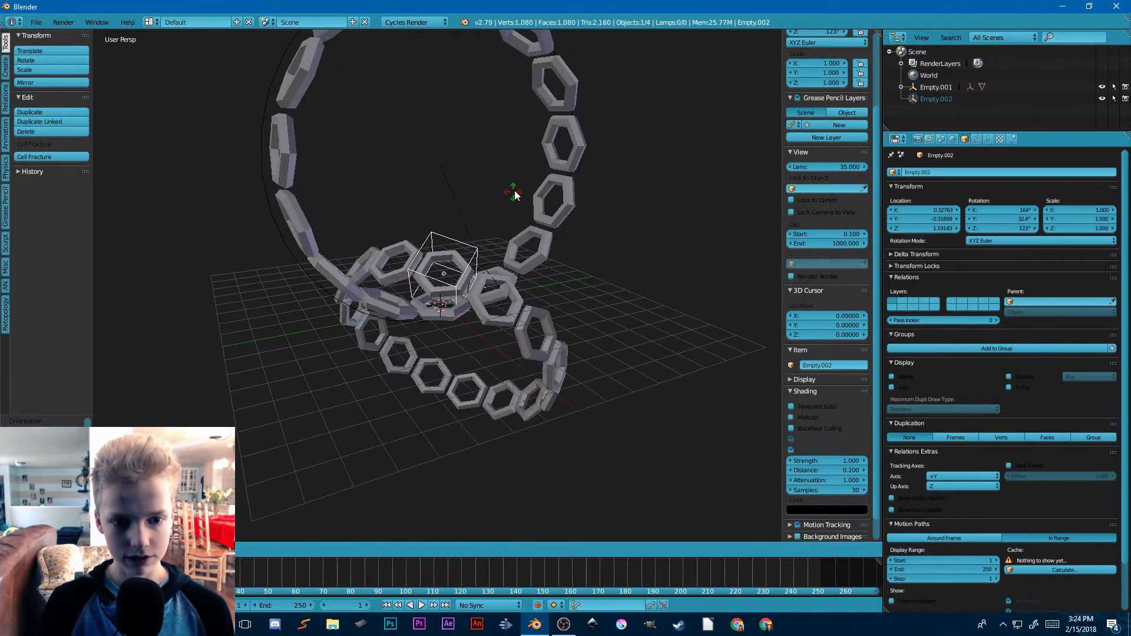
left_click(522, 186)
key("s")
left_click(678, 280)
Step: Select the ring and set the second Array modifier's count to 5
right_click(572, 203)
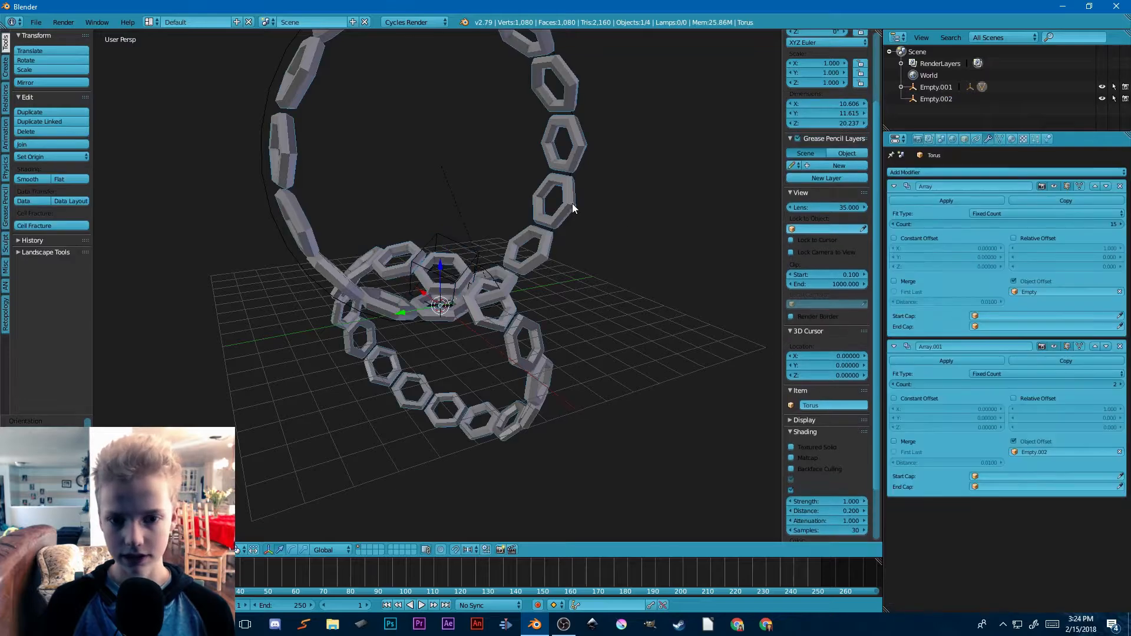
left_click(1123, 382)
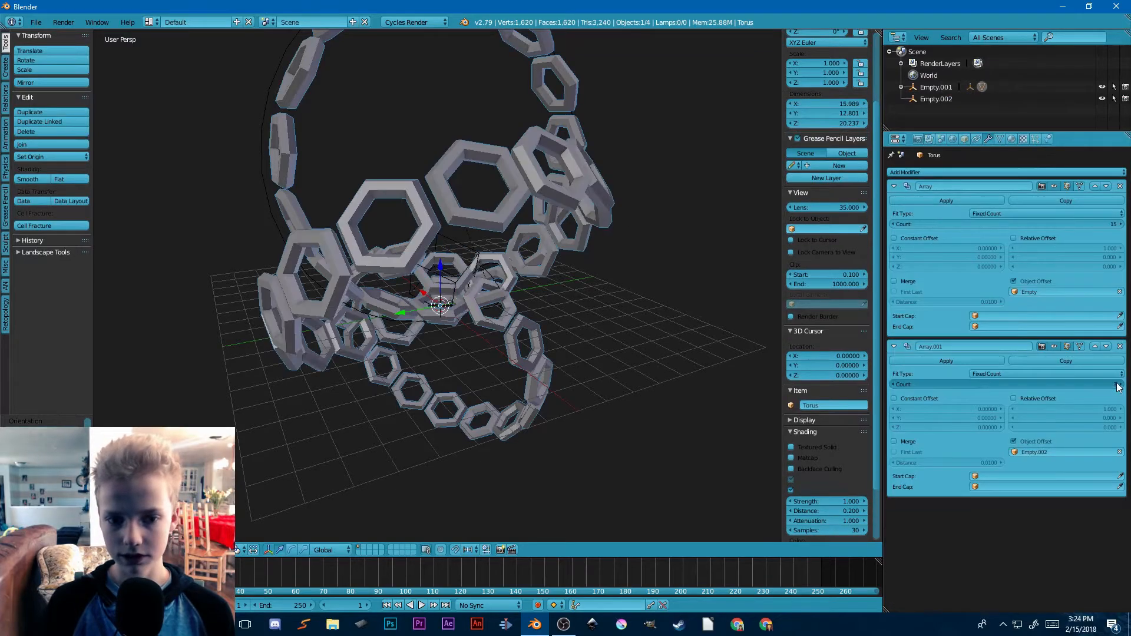
left_click(1123, 382)
left_click(1122, 383)
Step: Try rotating the circle empty to see how the five arrayed ring chains react
middle_click_drag(607, 343, 429, 267)
right_click(436, 278)
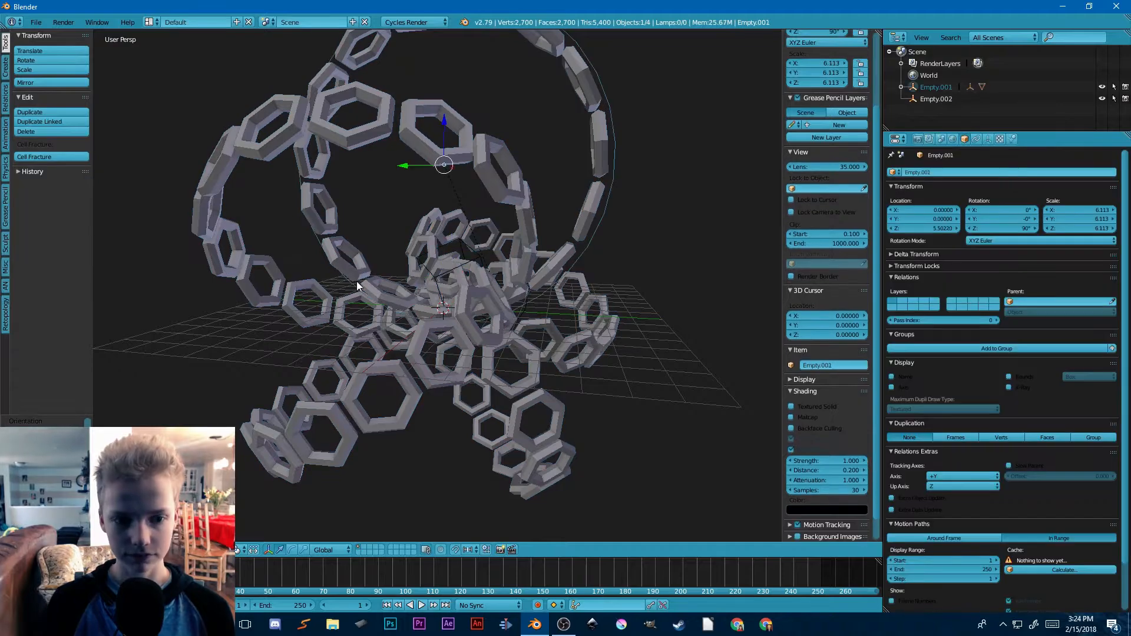
key("r")
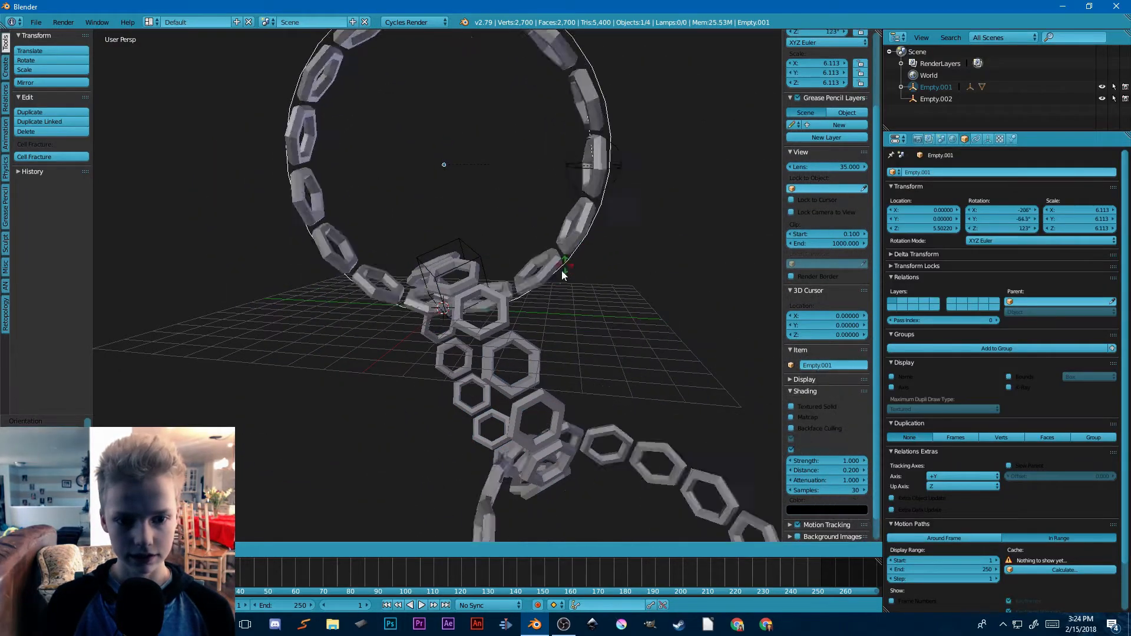
right_click(582, 199)
Step: Move the circle empty to about X 0.30, Y -0.24, Z 1.14 to rearrange the ring chains
key("g")
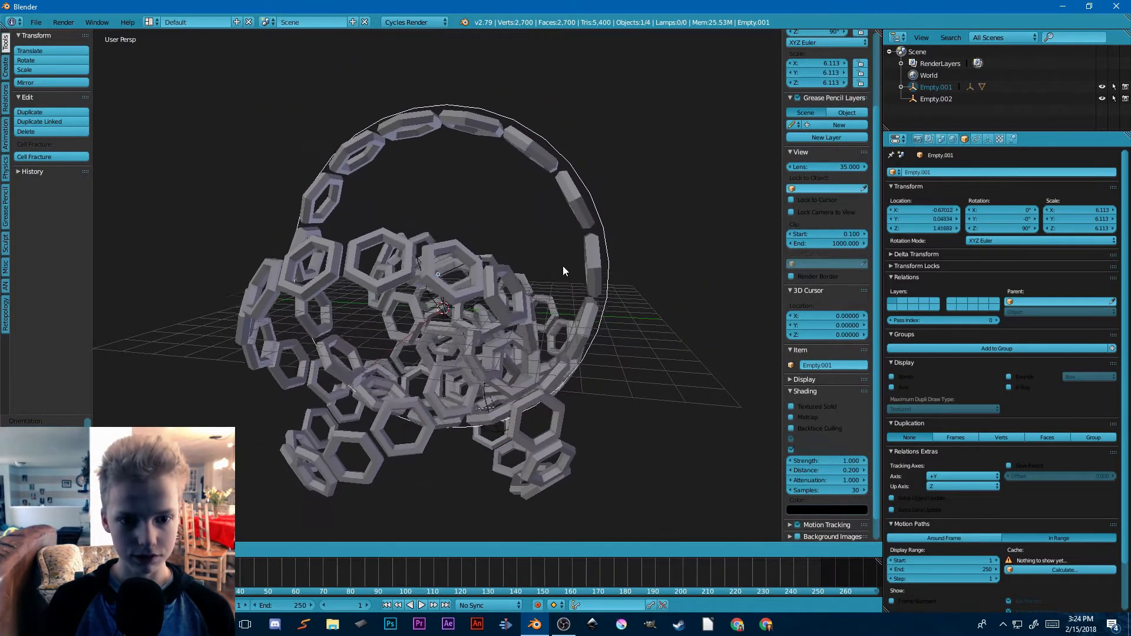
key("g")
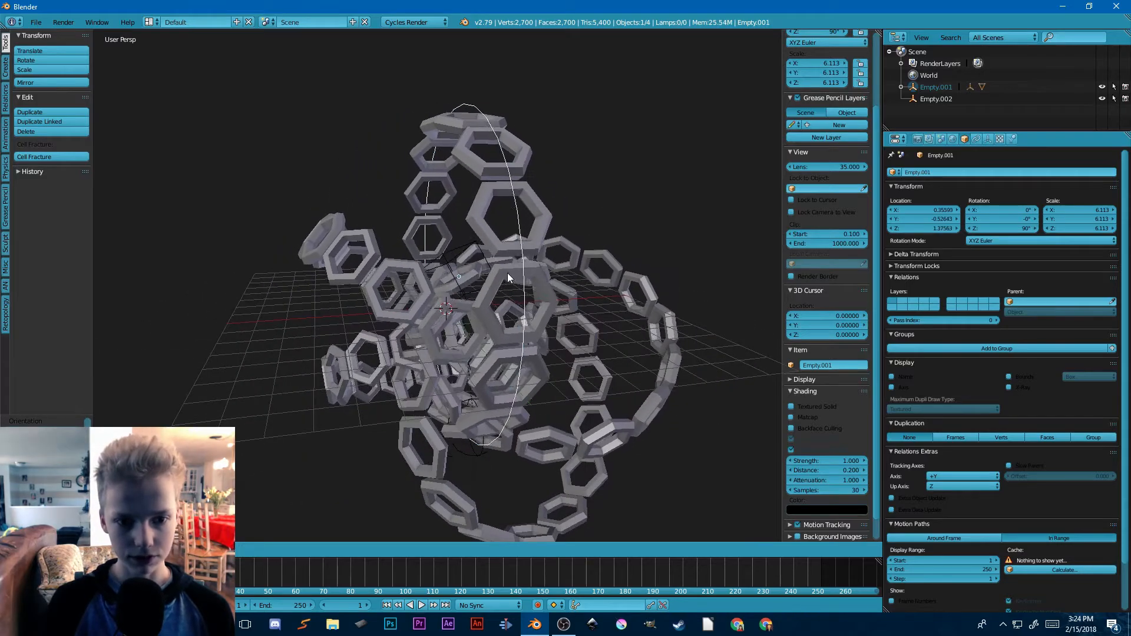
left_click(536, 275)
middle_click_drag(536, 274, 581, 298)
scroll(415, 271, "up", 5)
middle_click_drag(416, 270, 483, 266)
scroll(528, 226, "down", 8)
scroll(486, 214, "up", 6)
key("g")
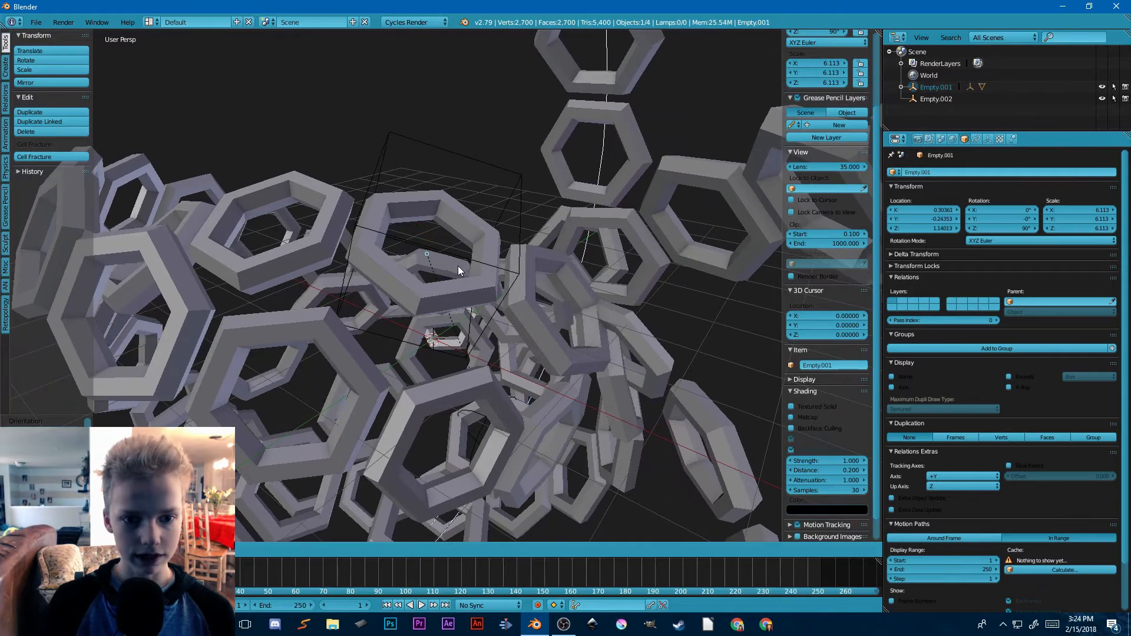
left_click(457, 266)
Step: Try rotating the cube empty freely to change how the chain copies are arranged
scroll(536, 231, "up", 6)
scroll(623, 228, "down", 7)
middle_click_drag(623, 228, 483, 263)
right_click(446, 262)
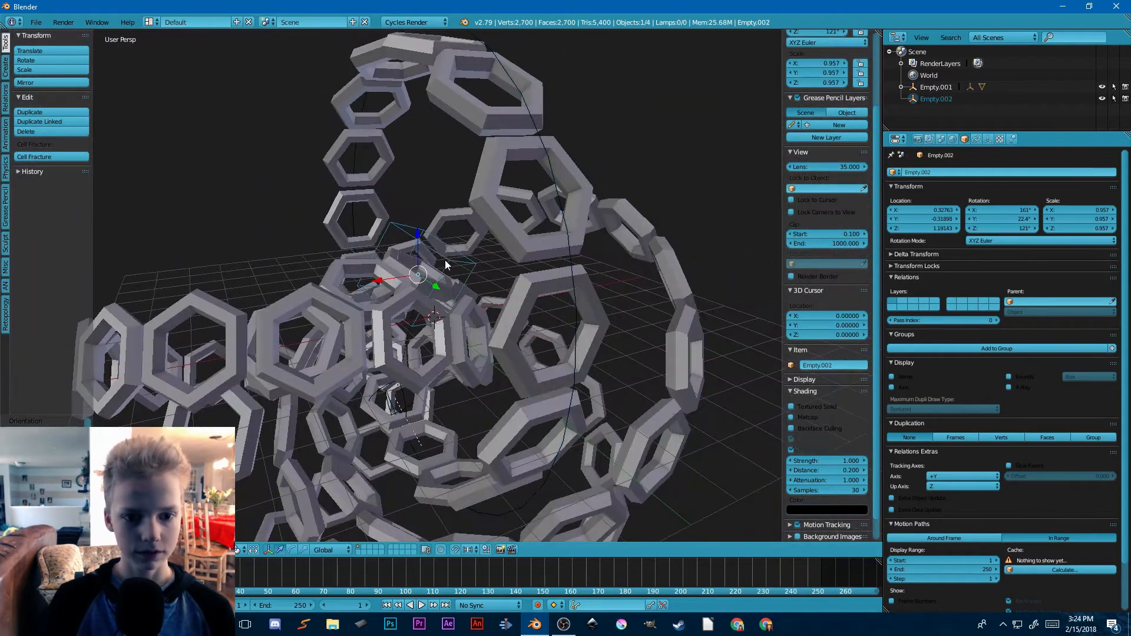
scroll(446, 262, "down", 5)
middle_click_drag(506, 327, 602, 324)
key("r")
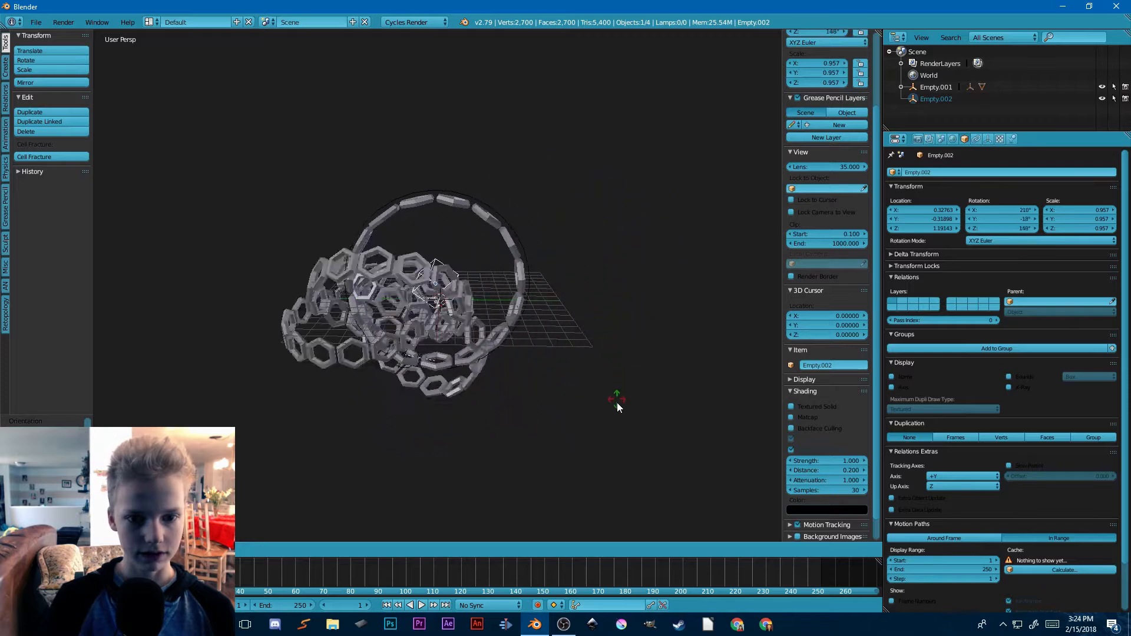
left_click(539, 314)
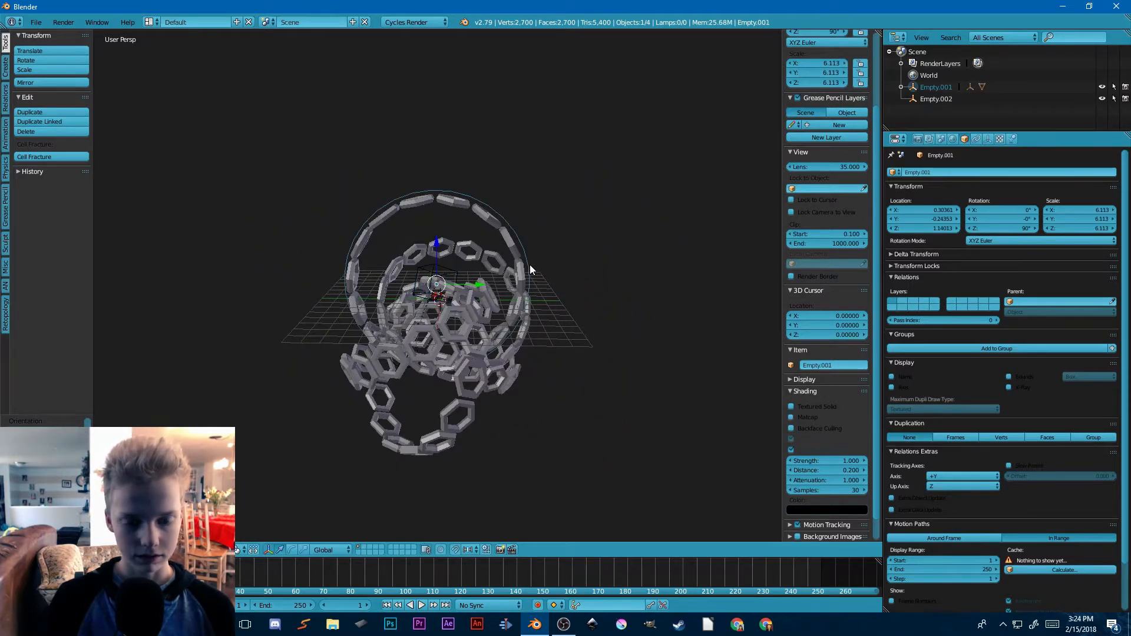
Step: Move the circle empty slightly upward from its current position
key("g")
left_click(524, 228)
right_click(429, 277)
Step: Move the cube empty to about X -0.63, Y -0.52, Z -1.00 to rearrange the ring chains
scroll(437, 270, "up", 2)
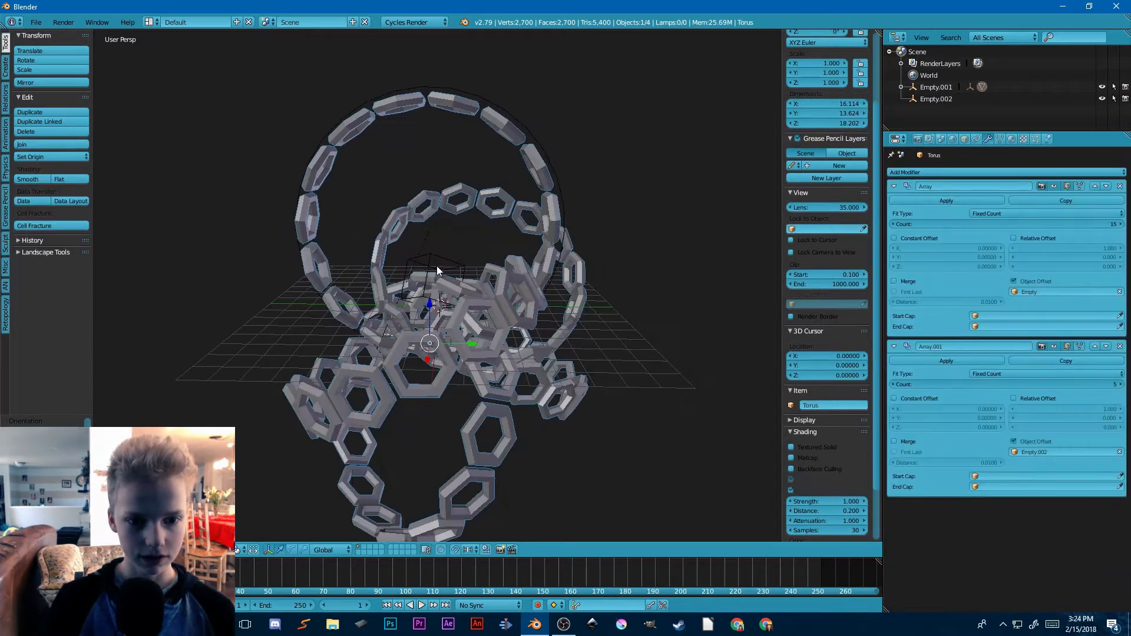
right_click(437, 271)
mouse_move(437, 271)
middle_mouse_down()
mouse_move(503, 245)
mouse_move(495, 297)
mouse_move(419, 273)
middle_mouse_up()
key("g")
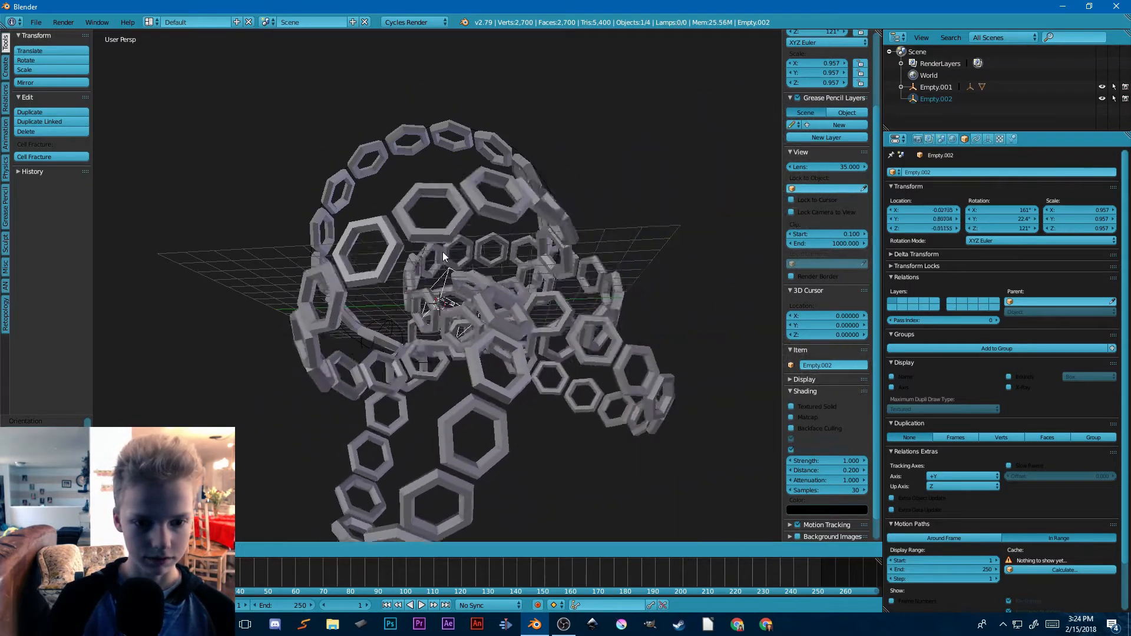
left_click(439, 277)
middle_click_drag(440, 276, 550, 296)
key("g")
left_click(536, 294)
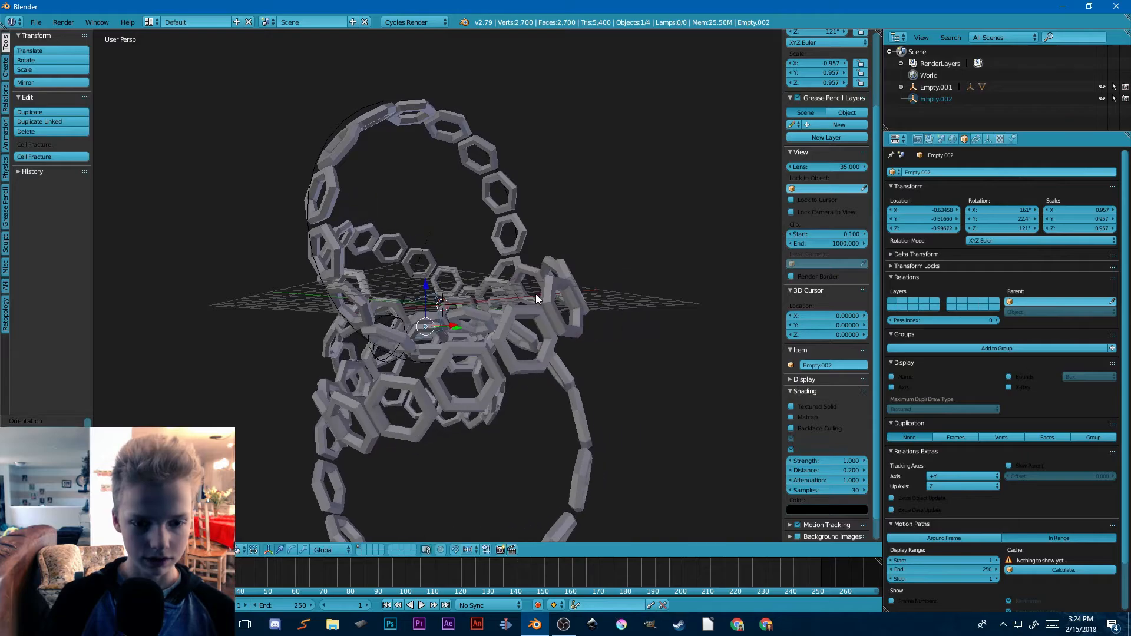
Step: Rotate the cube empty freely to about X 347°, Y -161°, Z -300°
key("r")
left_click(495, 272)
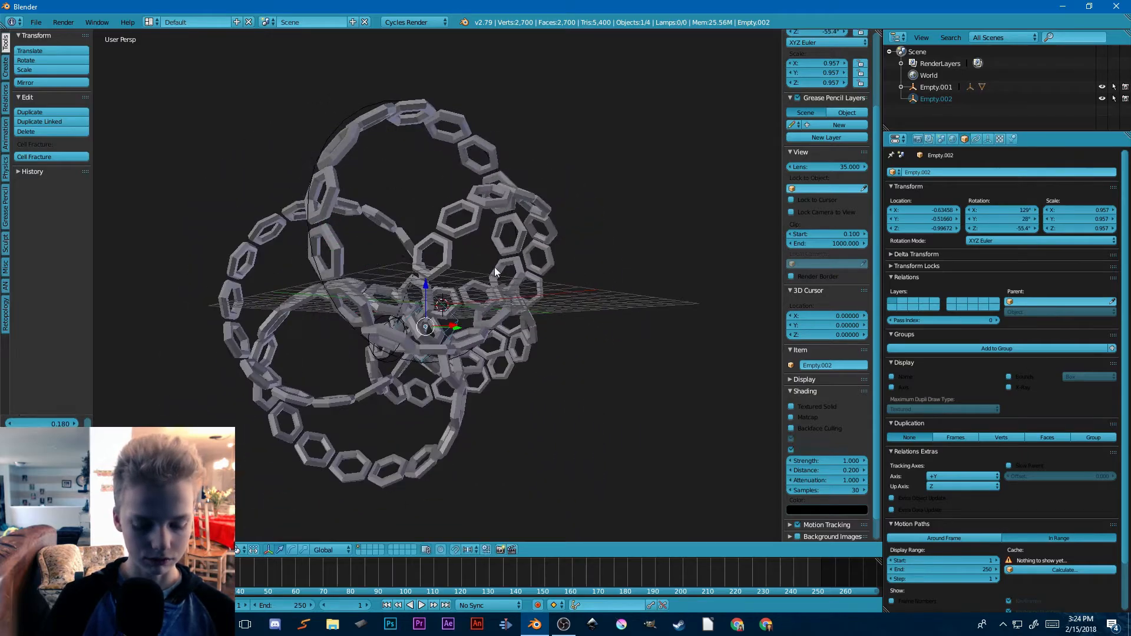
key("r")
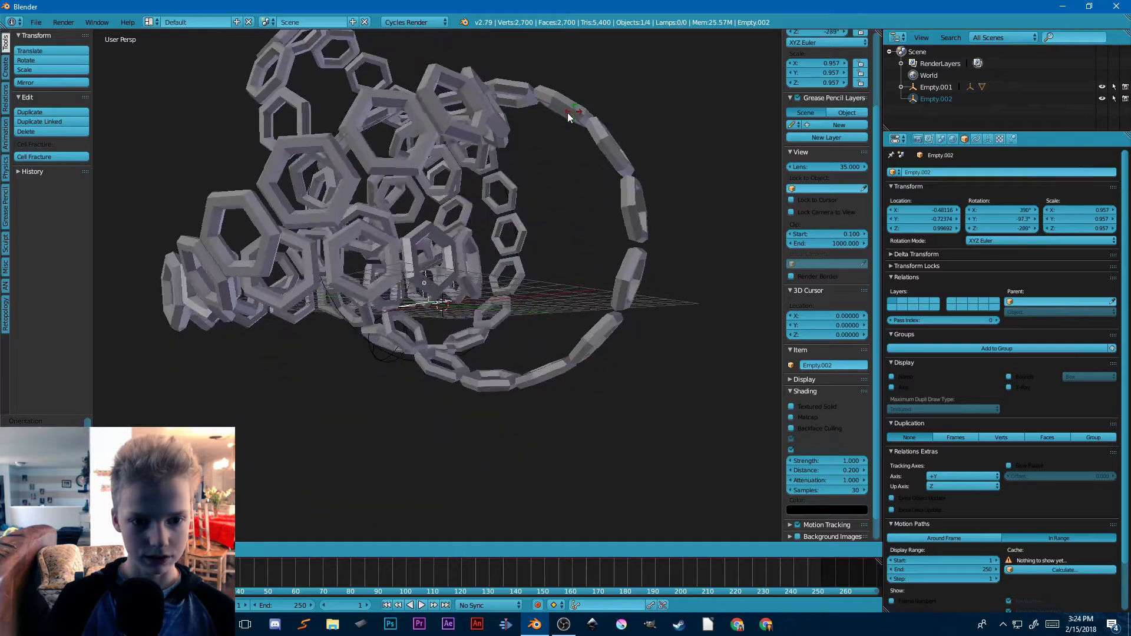
left_click(499, 169)
Step: Insert a rotation keyframe for the cube empty at frame 1
middle_click_drag(511, 230, 368, 383)
scroll(547, 317, "down", 3)
scroll(589, 292, "down", 2)
scroll(434, 305, "up", 7)
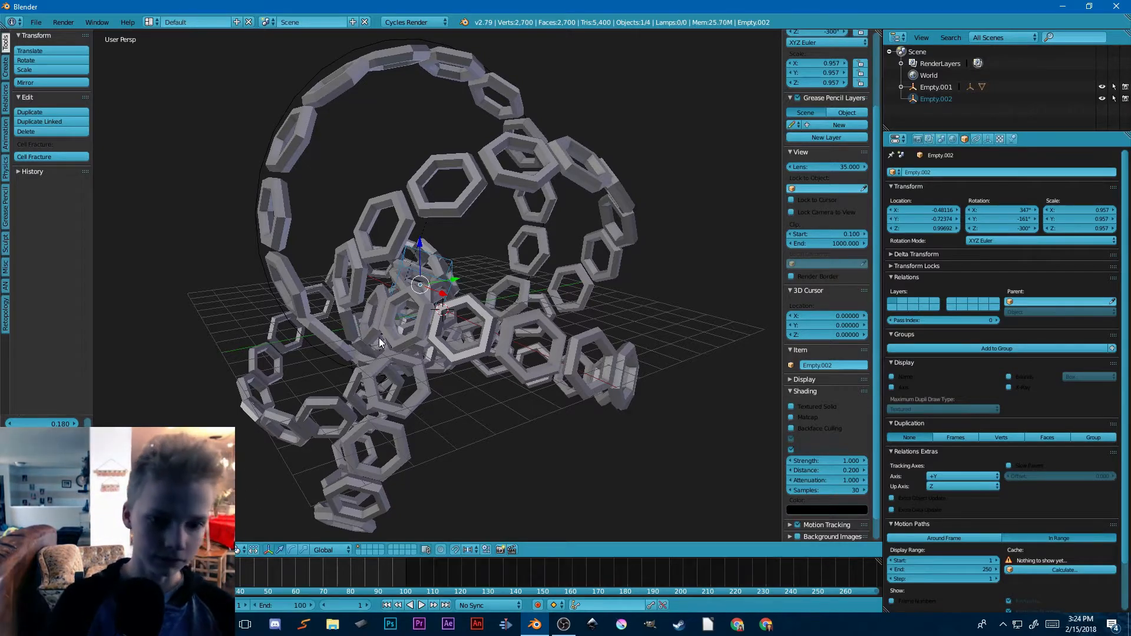
scroll(380, 343, "down", 5)
middle_click_drag(380, 342, 474, 321)
scroll(339, 380, "up", 5)
scroll(474, 321, "up", 4)
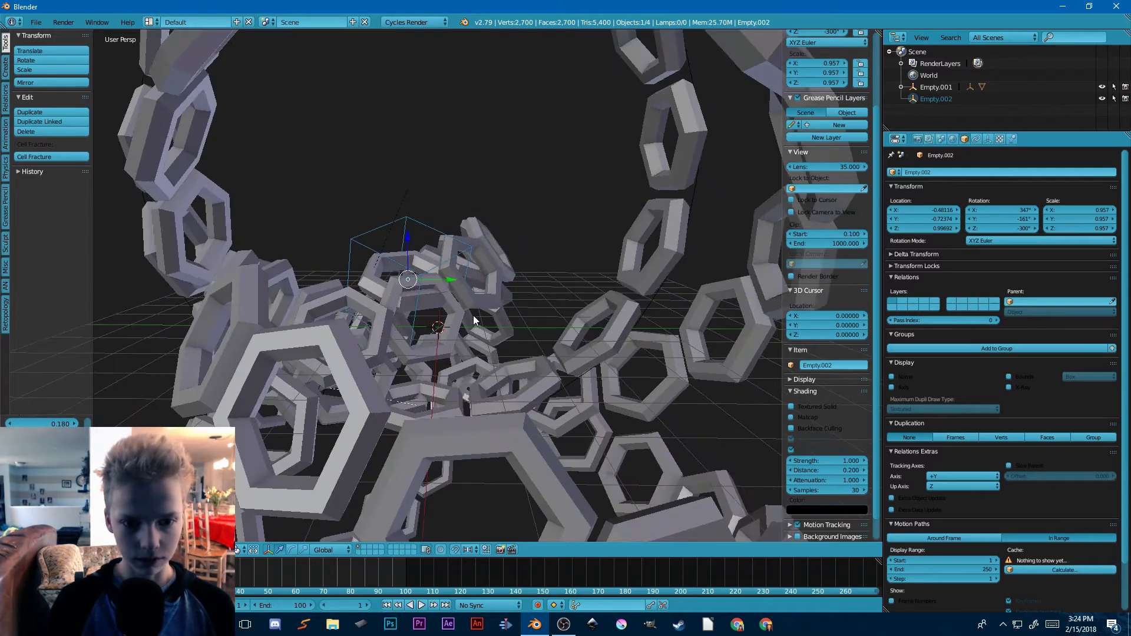
key("i")
left_click(462, 238)
scroll(313, 221, "down", 3)
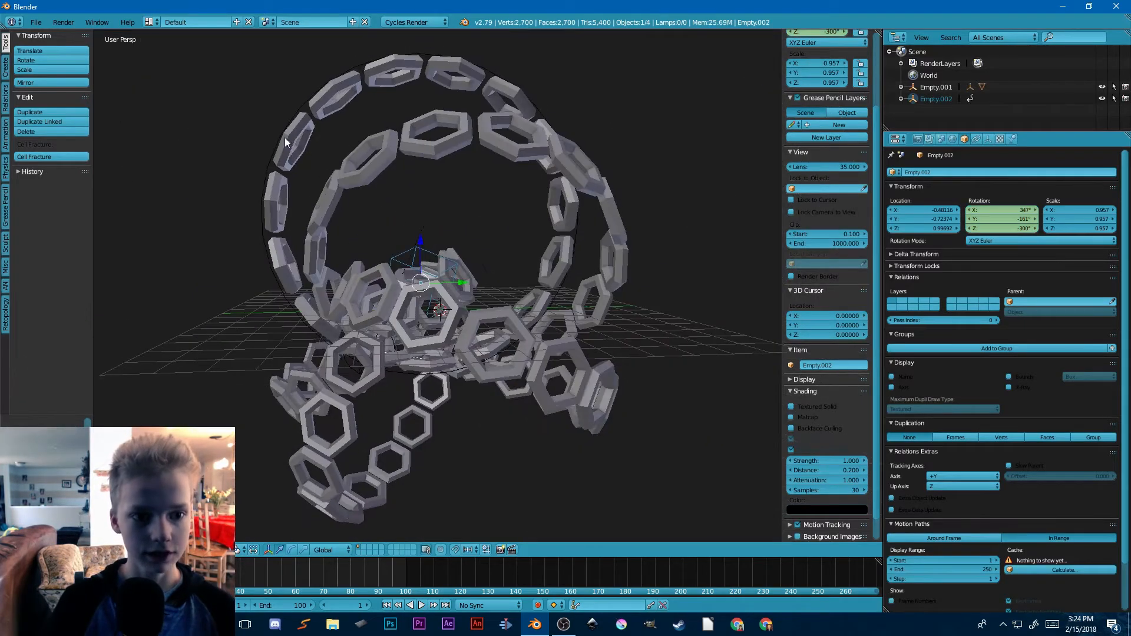
Step: Insert a rotation keyframe for the circle empty at frame 1
key("i")
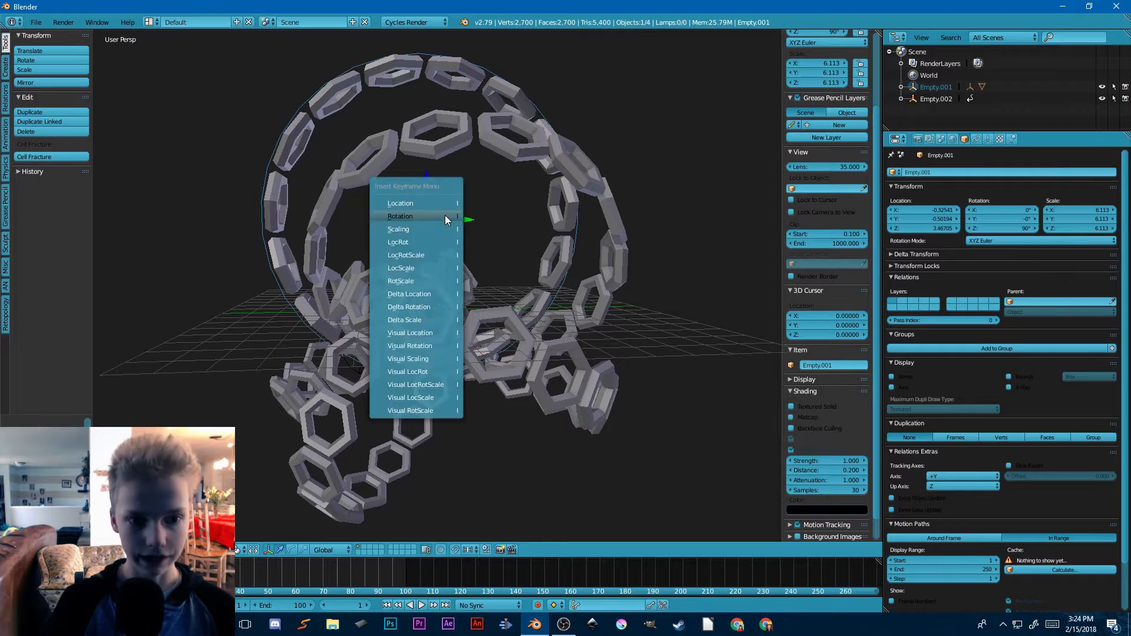
left_click(444, 214)
middle_click_drag(500, 249, 497, 295)
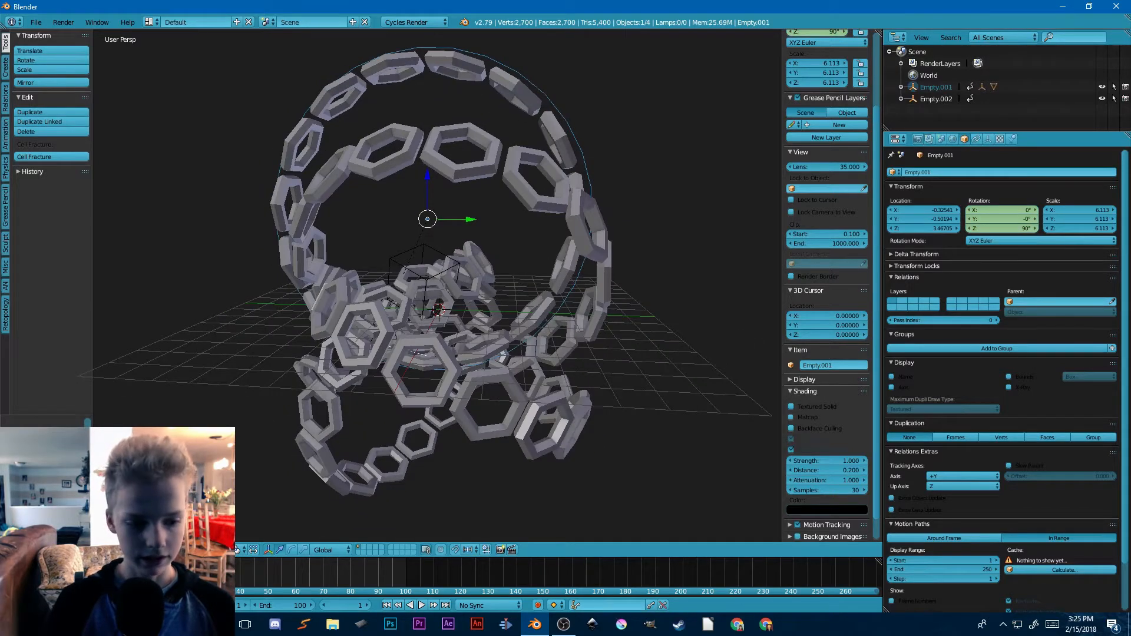
Step: Go to frame 21 and rotate the circle empty freely to about X -163°, Y -38.2°, Z 106°
left_click(188, 573)
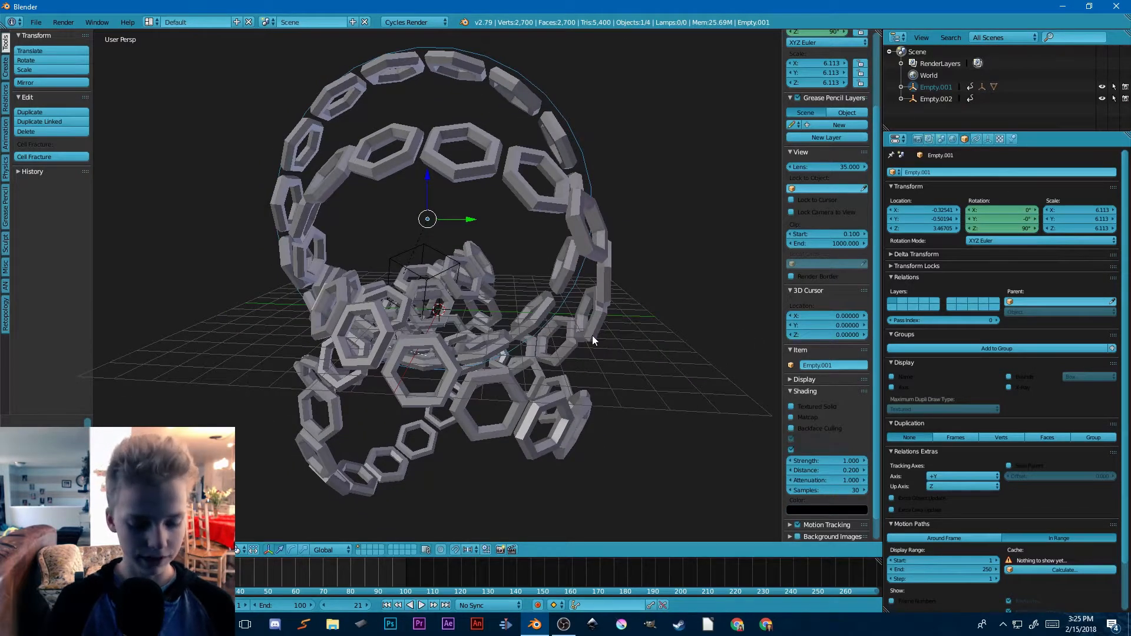
key("r")
key("r")
left_click(540, 193)
Step: Rotate the cube empty freely at frame 21 to about X 517°, Y -231°, Z -216°
right_click(436, 245)
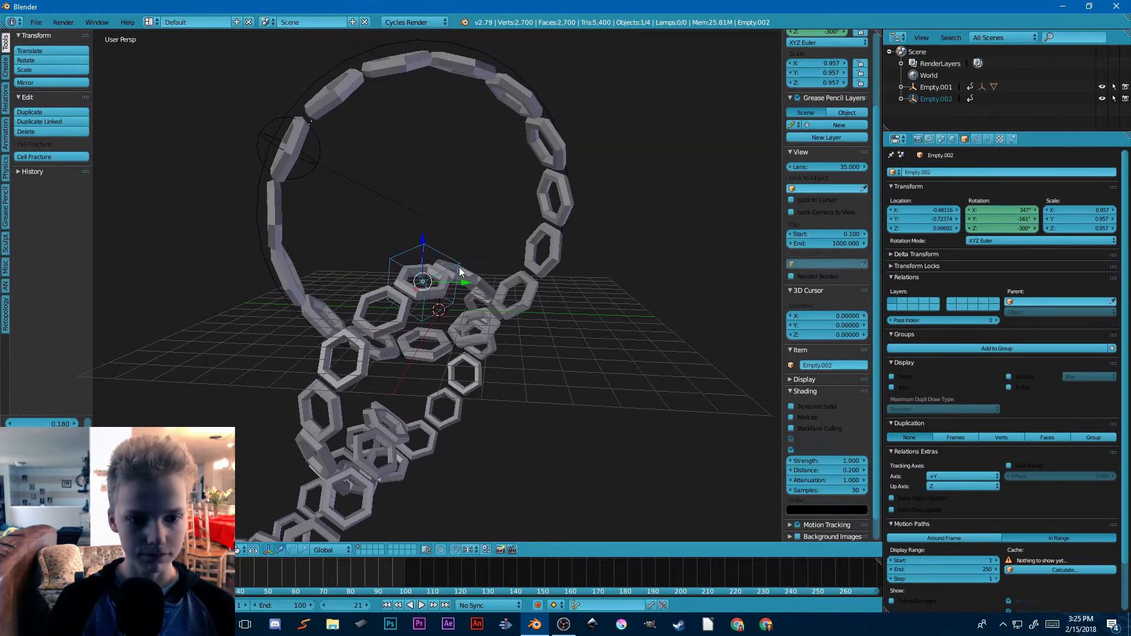
key("r")
key("r")
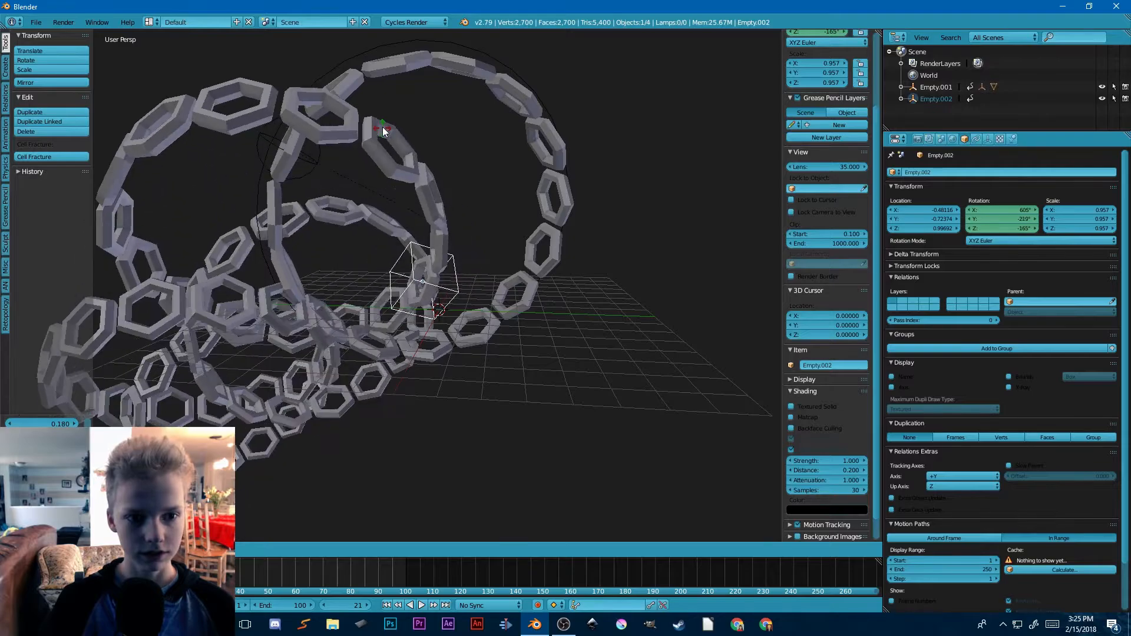
left_click(449, 149)
key("r")
key("r")
left_click(538, 175)
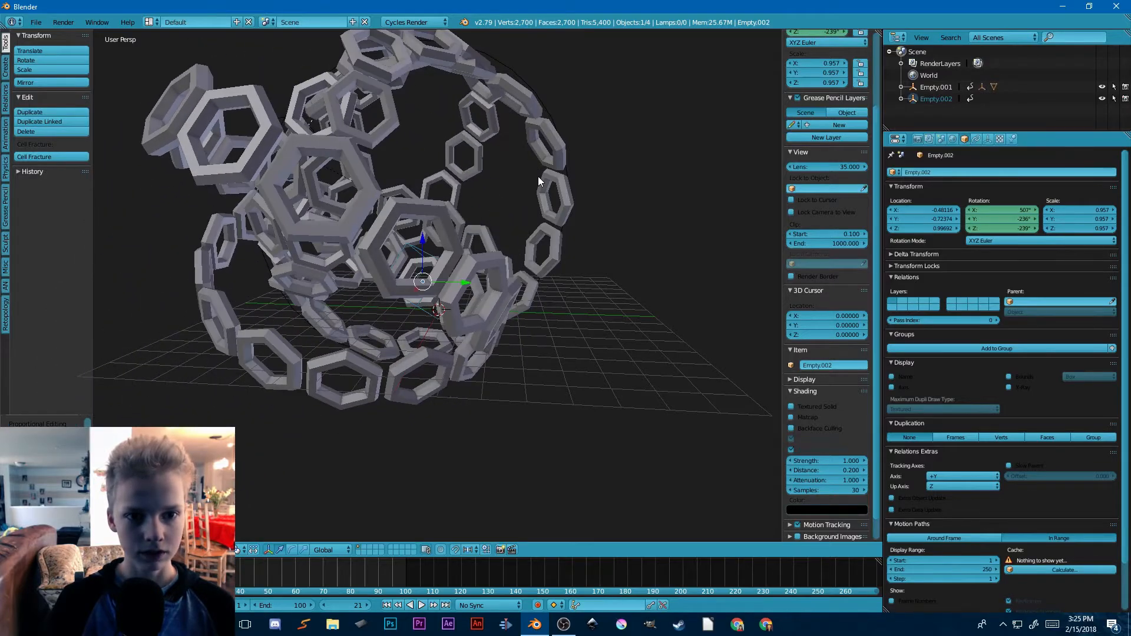
key("r")
key("r")
left_click(480, 173)
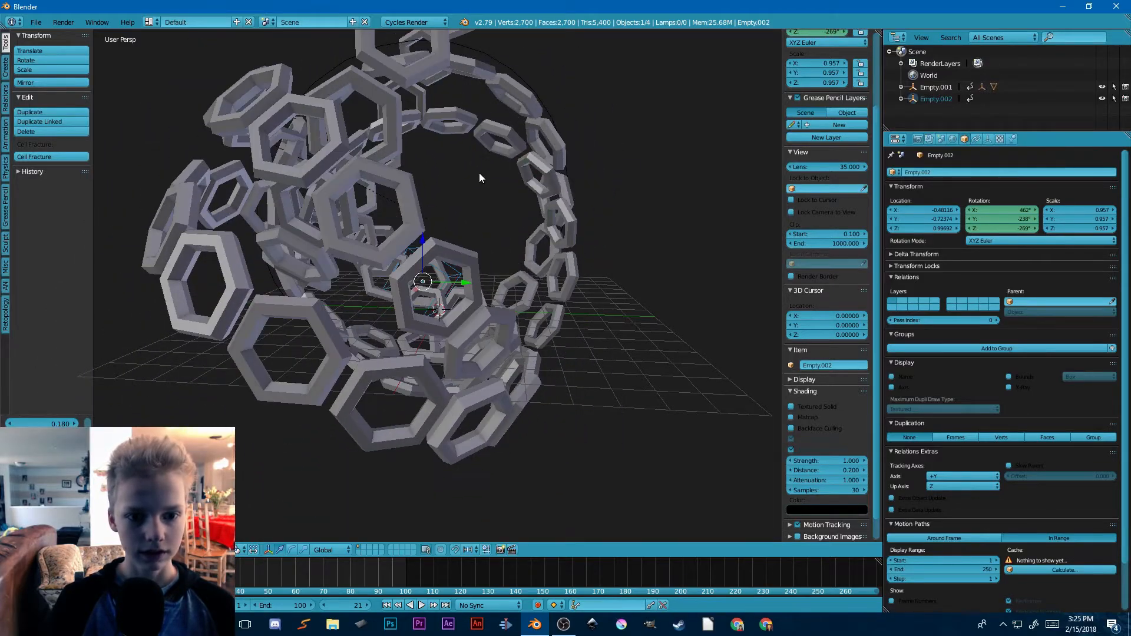
middle_click_drag(478, 172, 597, 174)
key("r")
key("r")
left_click(527, 191)
Step: Insert a rotation keyframe for the cube empty at frame 21
scroll(494, 222, "down", 5)
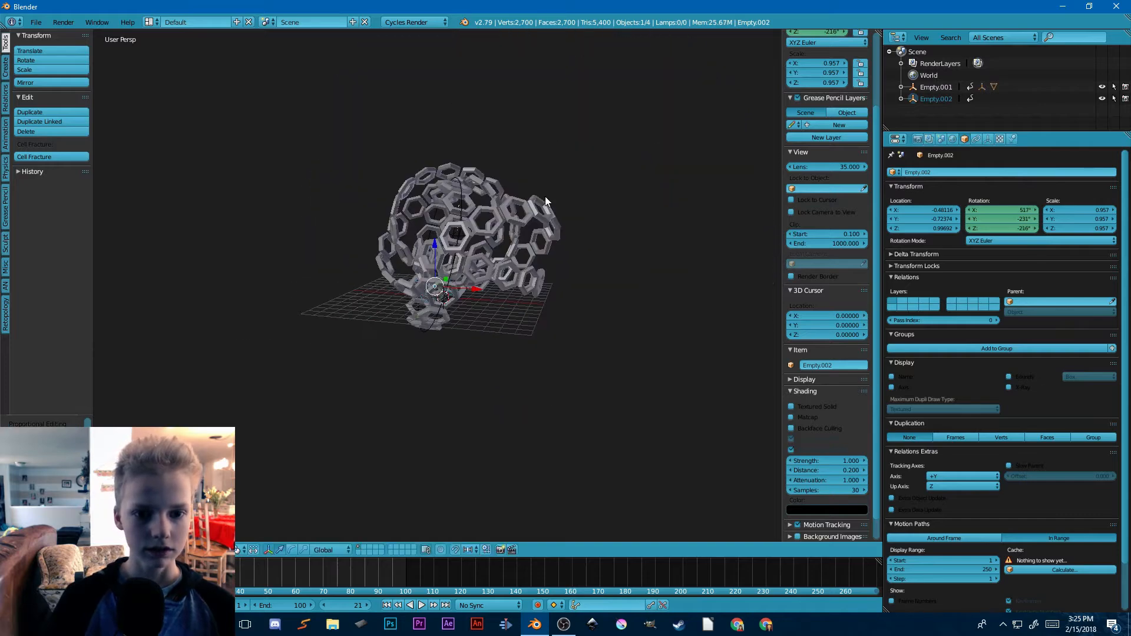
key("i")
left_click(494, 223)
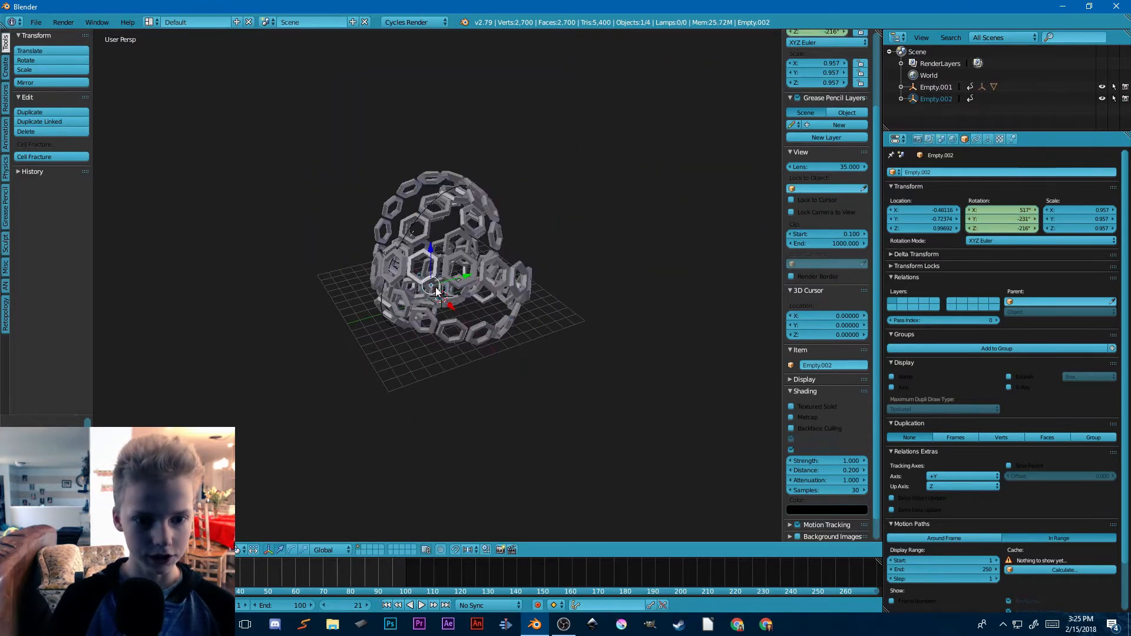
Step: Insert a rotation keyframe for the circle empty at frame 21
scroll(435, 289, "up", 5)
right_click(380, 96, "alt")
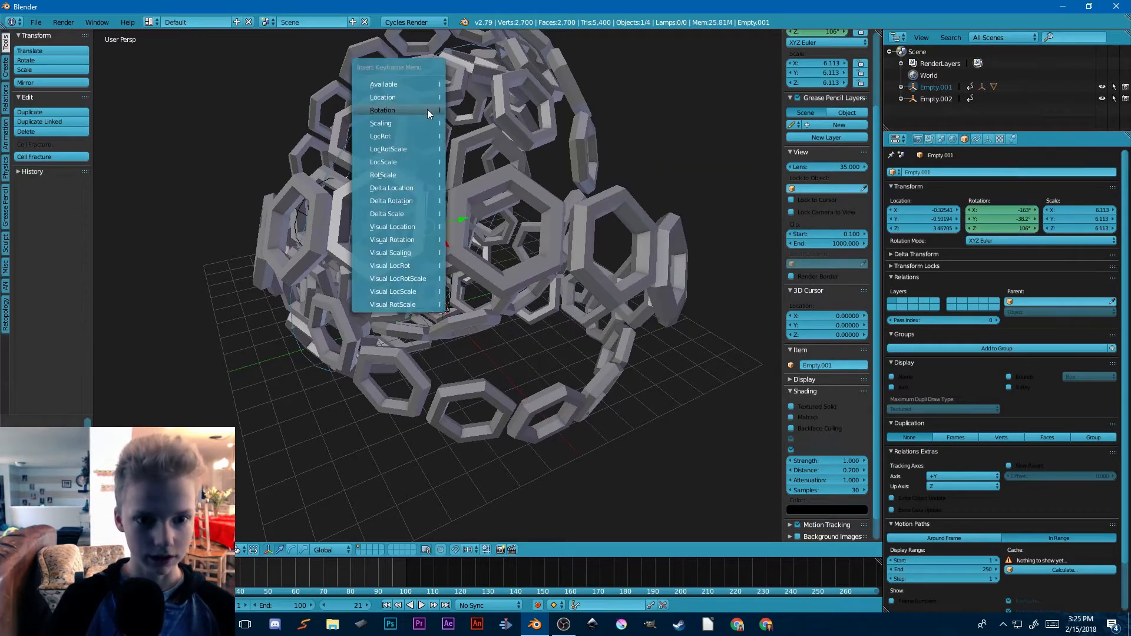
left_click(426, 108)
Step: At frame 36, rotate the circle empty to about X -282°, Y -21°, Z 81.3° and keyframe its rotation
left_click(230, 573)
scroll(538, 288, "down", 4)
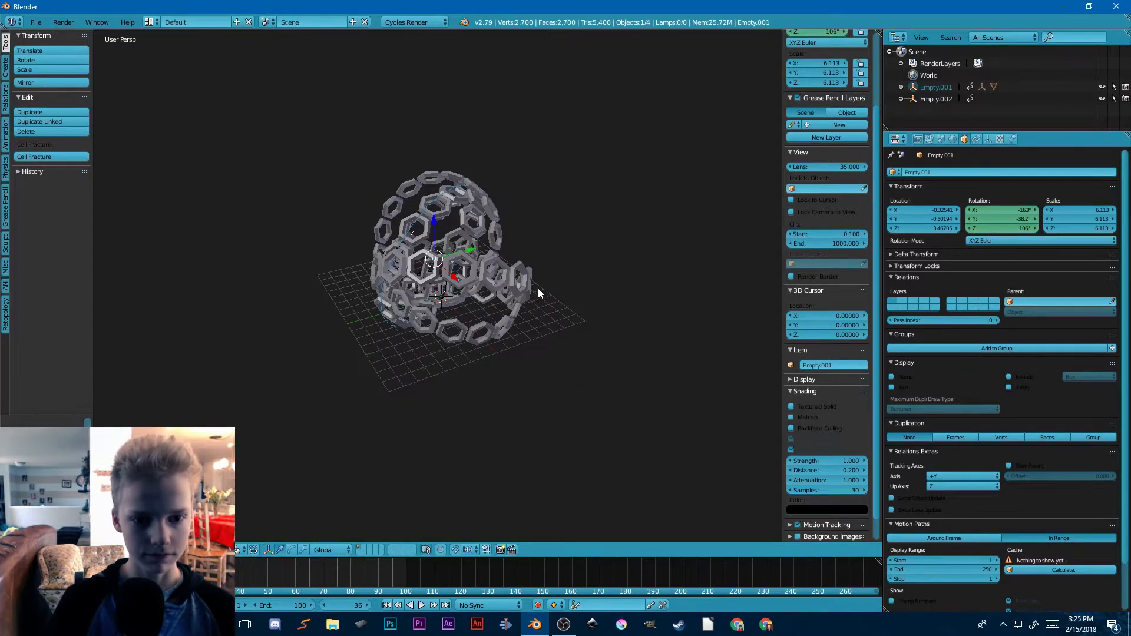
key("r")
key("r")
left_click(471, 107)
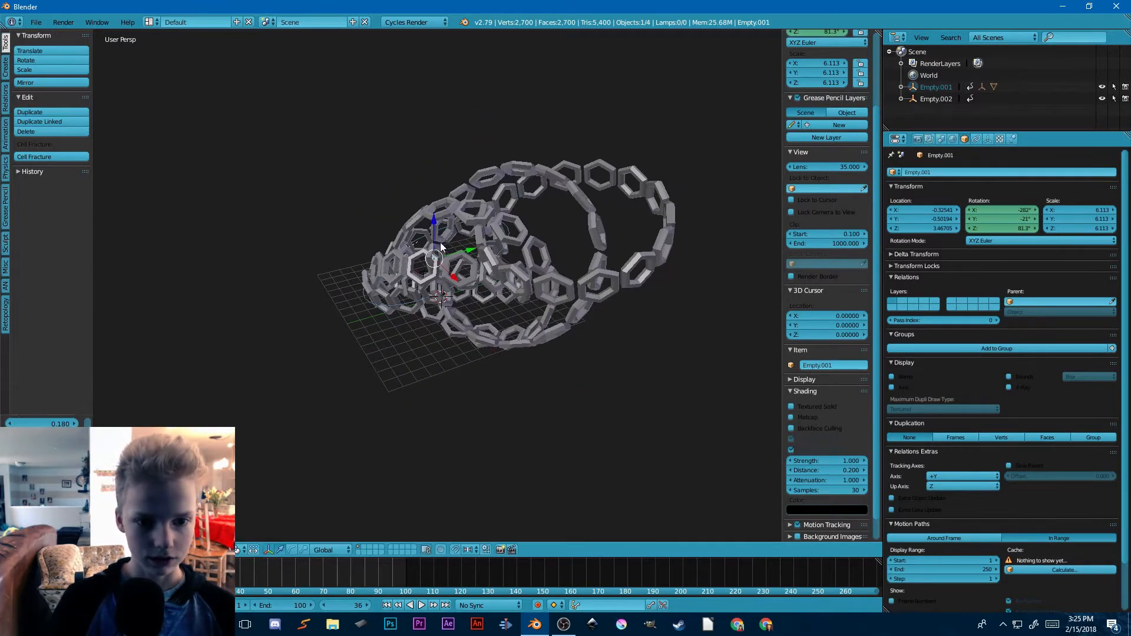
scroll(525, 239, "up", 4)
middle_click_drag(443, 241, 602, 228)
key("i")
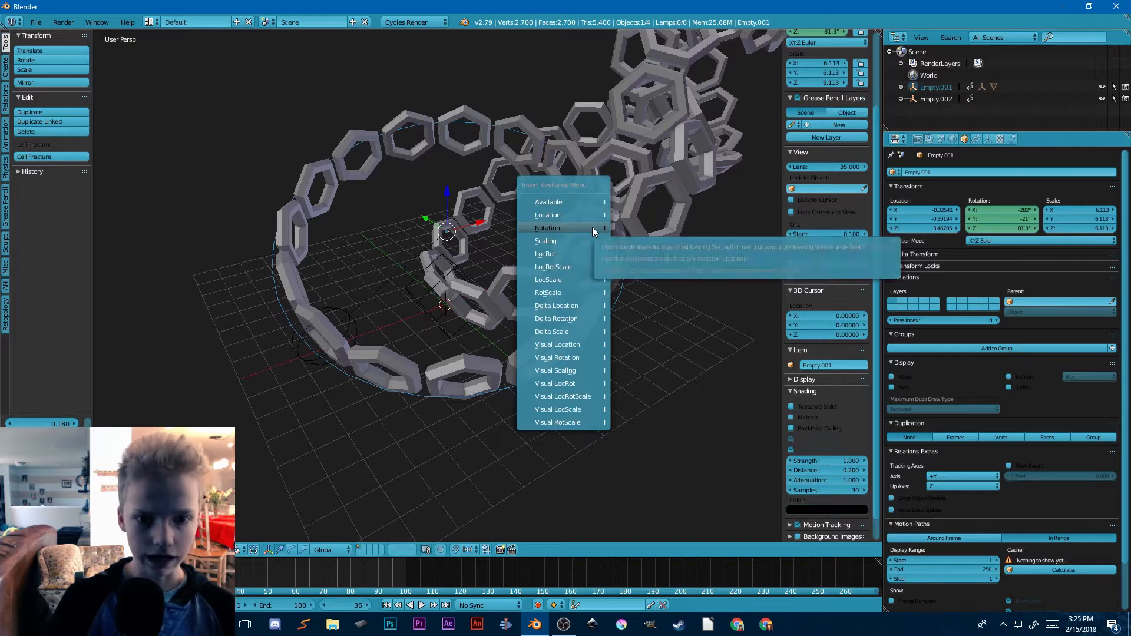
left_click(591, 227)
Step: Rotate the cube empty to about X 561°, Y -156°, Z -304° at frame 36 and keyframe its rotation
right_click(461, 290)
key("r")
key("r")
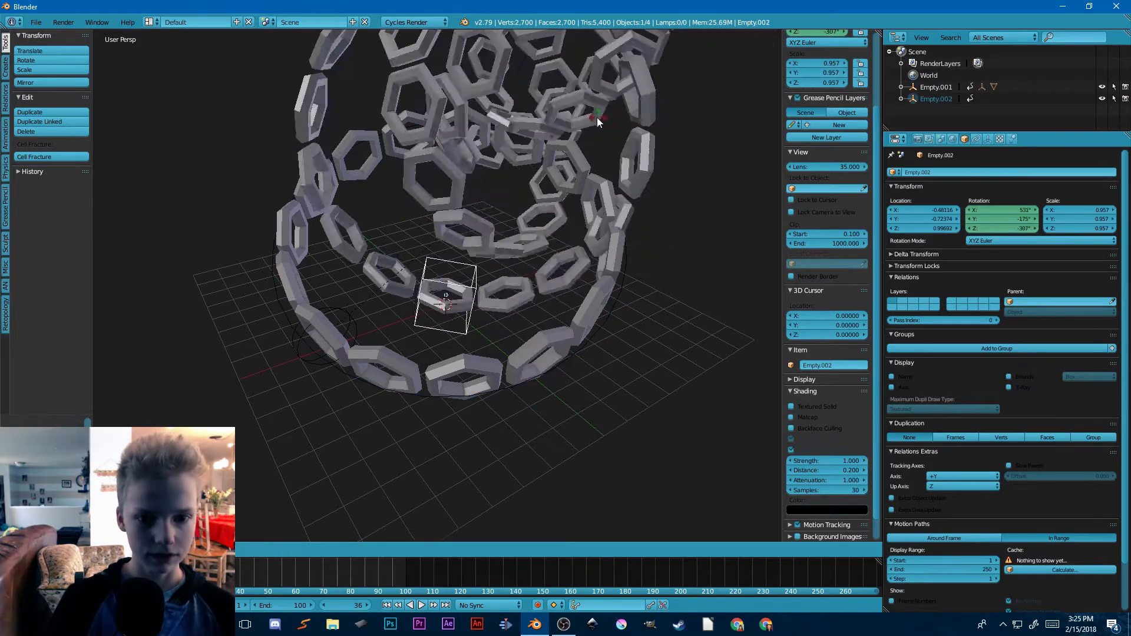
left_click(574, 140)
middle_click_drag(574, 140, 681, 207)
key("r")
key("r")
left_click(522, 133)
key("i")
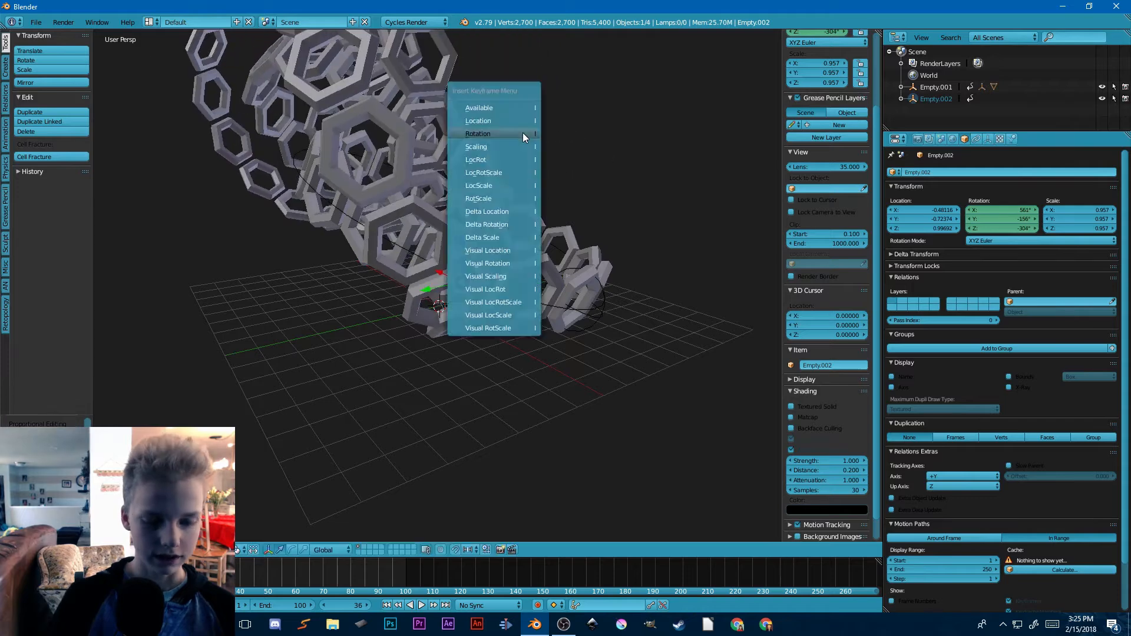
left_click(522, 134)
Step: Go to frame 59 and rotate the circle empty freely into a new orientation
left_click(292, 570)
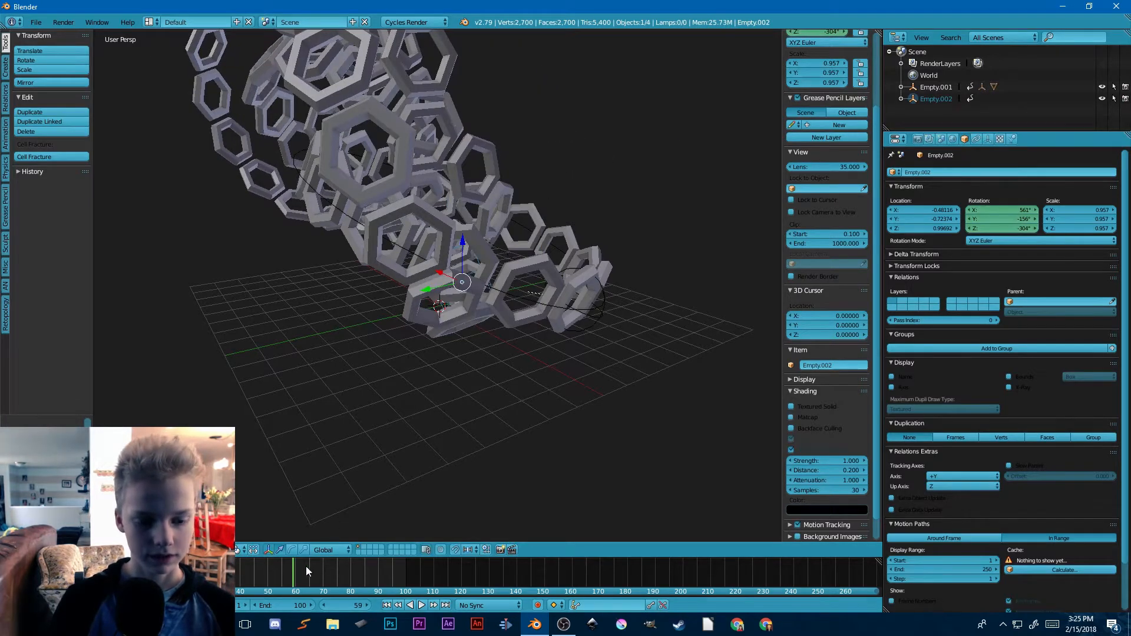
scroll(465, 282, "down", 4)
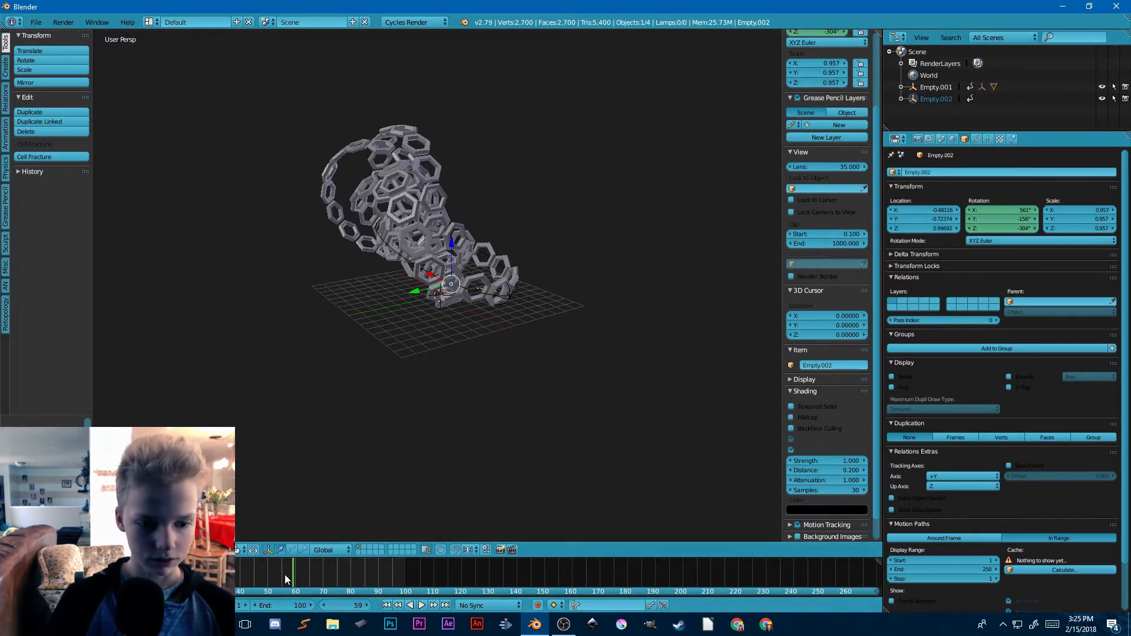
right_click(414, 268)
key("r")
key("r")
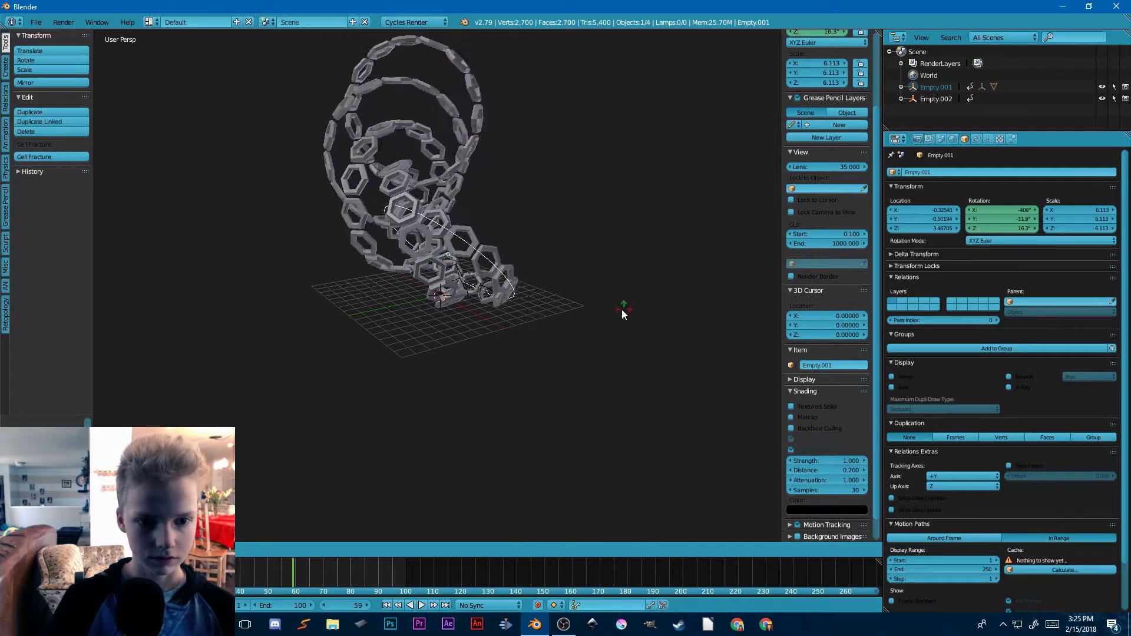
left_click(465, 286)
scroll(465, 287, "up", 4)
Step: Rotate the cube empty to about X 617°, Y -134°, Z -524° at frame 59 and keyframe its rotation
right_click(574, 209)
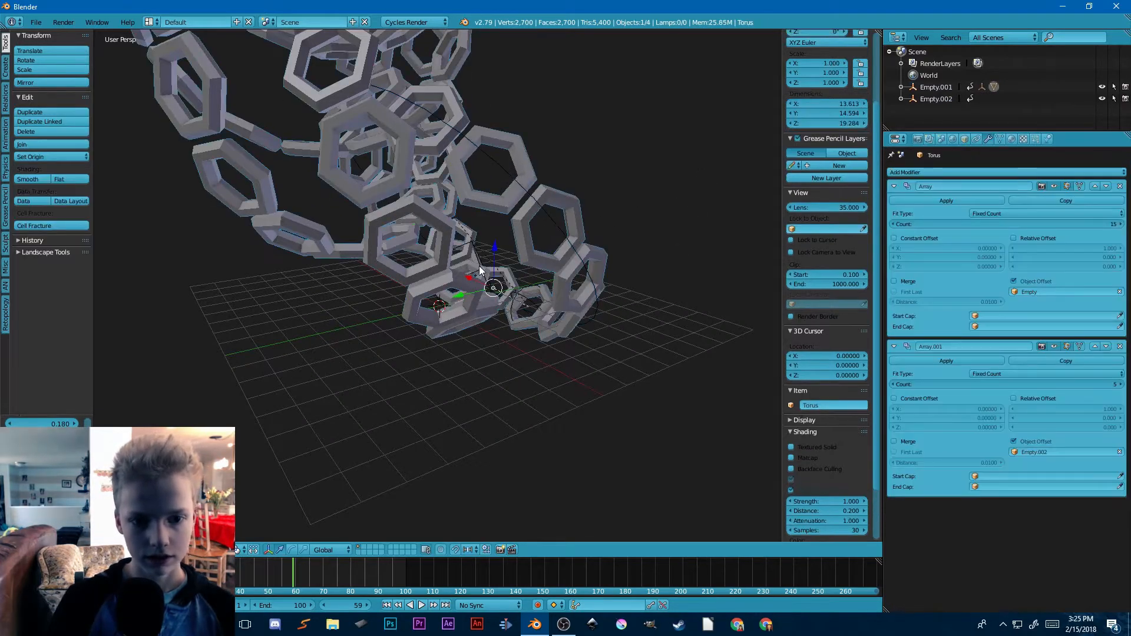
right_click(480, 271)
key("r")
key("r")
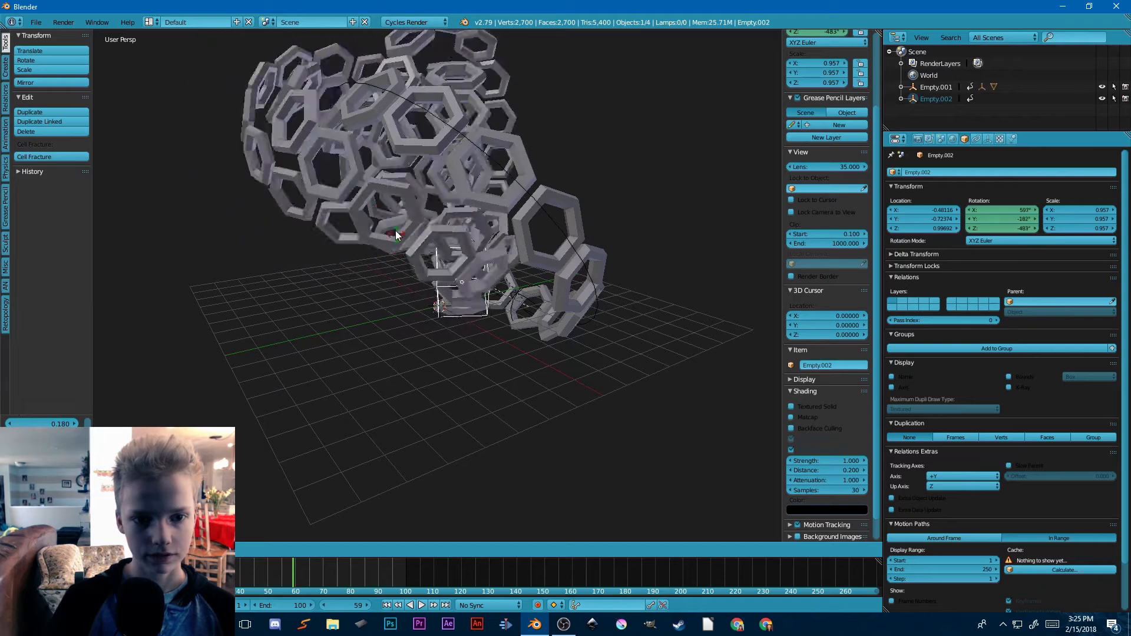
left_click(550, 209)
key("i")
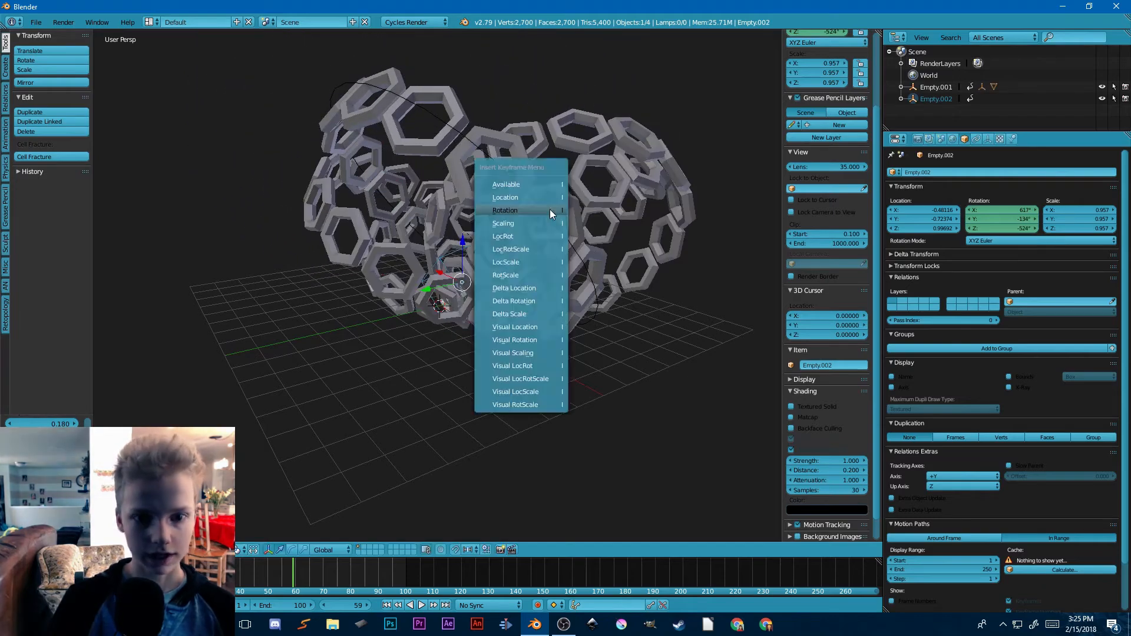
left_click(550, 210)
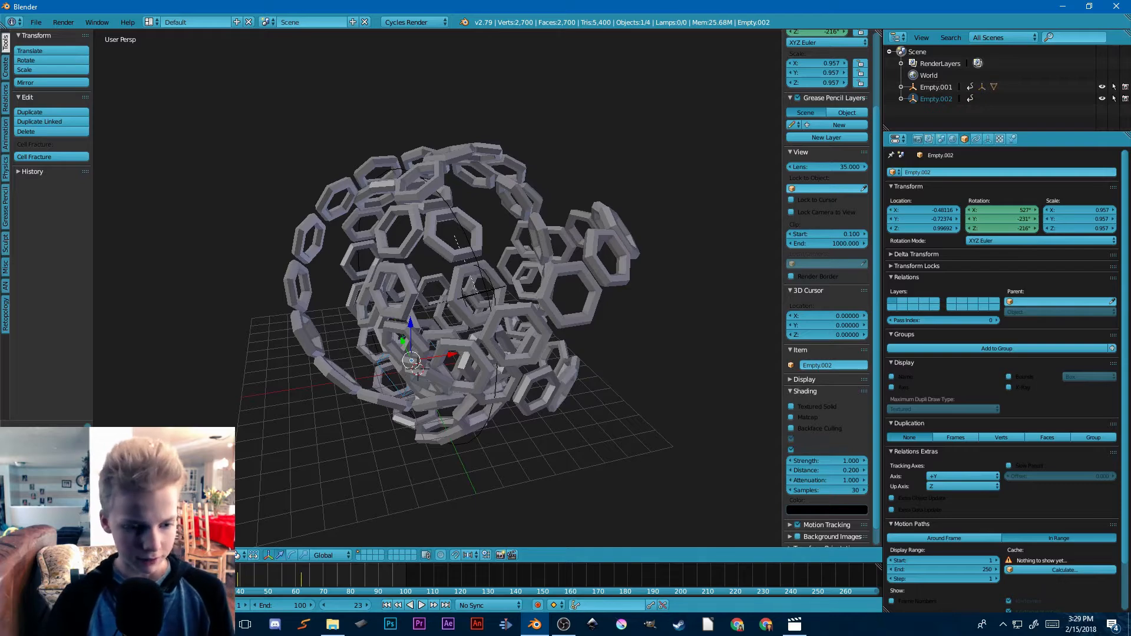
Step: Play back the keyframed ring animation and stop it
key("alt+a")
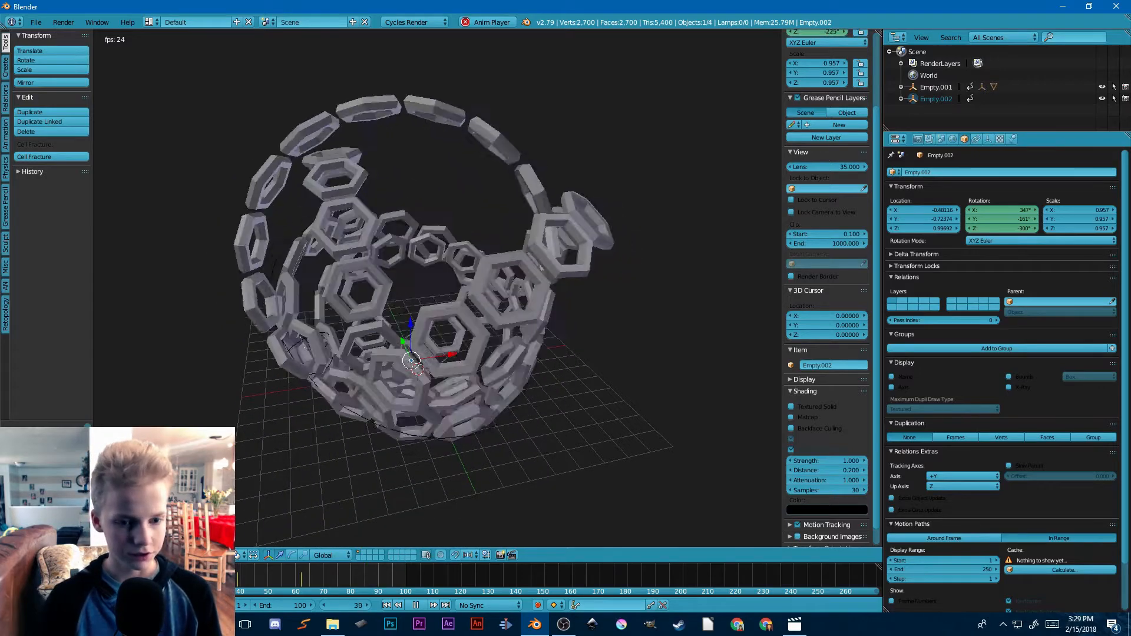
key("alt+a")
Step: Split the 3D view vertically and turn the new area into a Dope Sheet
left_click_drag(3, 558, 462, 523)
left_click(15, 555)
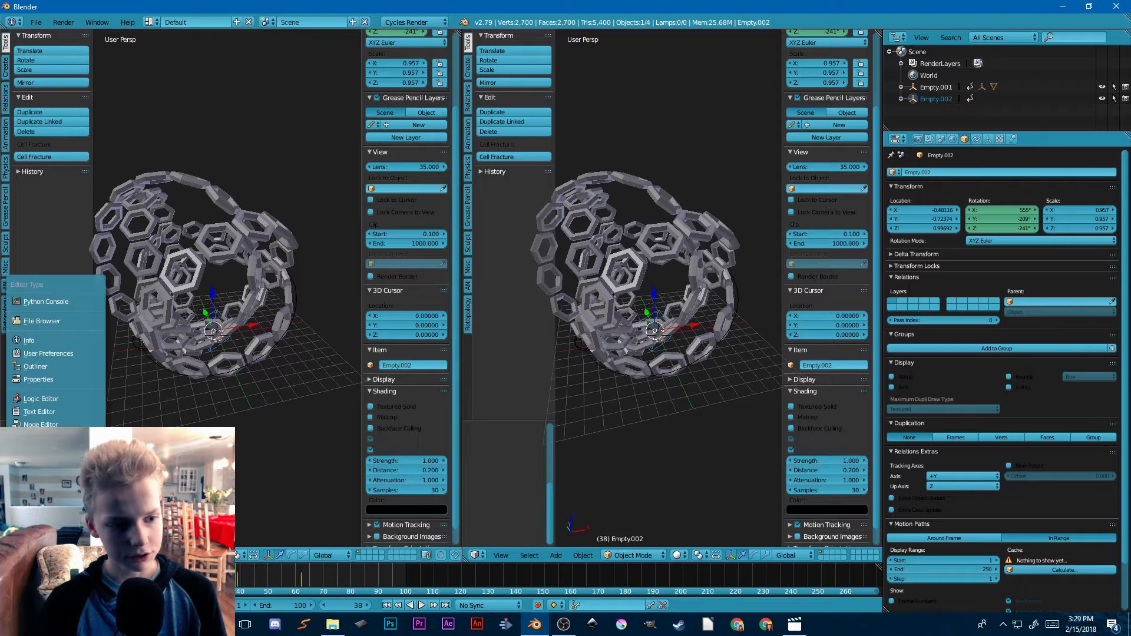
left_click(42, 496)
Step: Go to frame 99 and duplicate Empty.001's first rotation keyframe to about that frame in the Dope Sheet
scroll(219, 359, "down", 2)
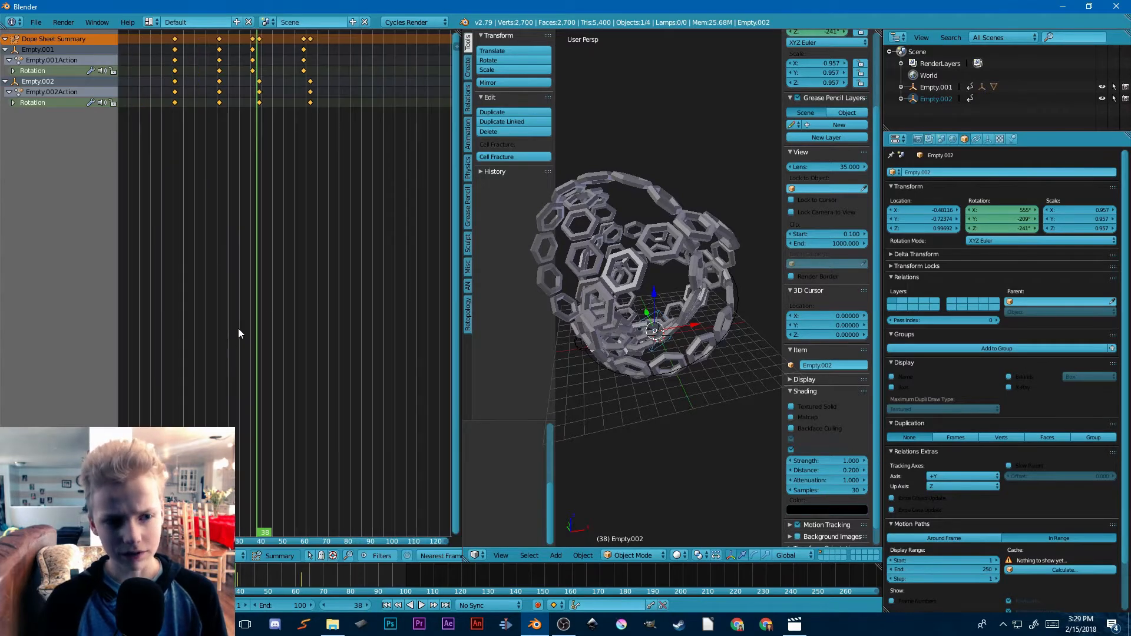
scroll(259, 294, "up", 7)
scroll(307, 224, "down", 2)
scroll(317, 254, "down", 2)
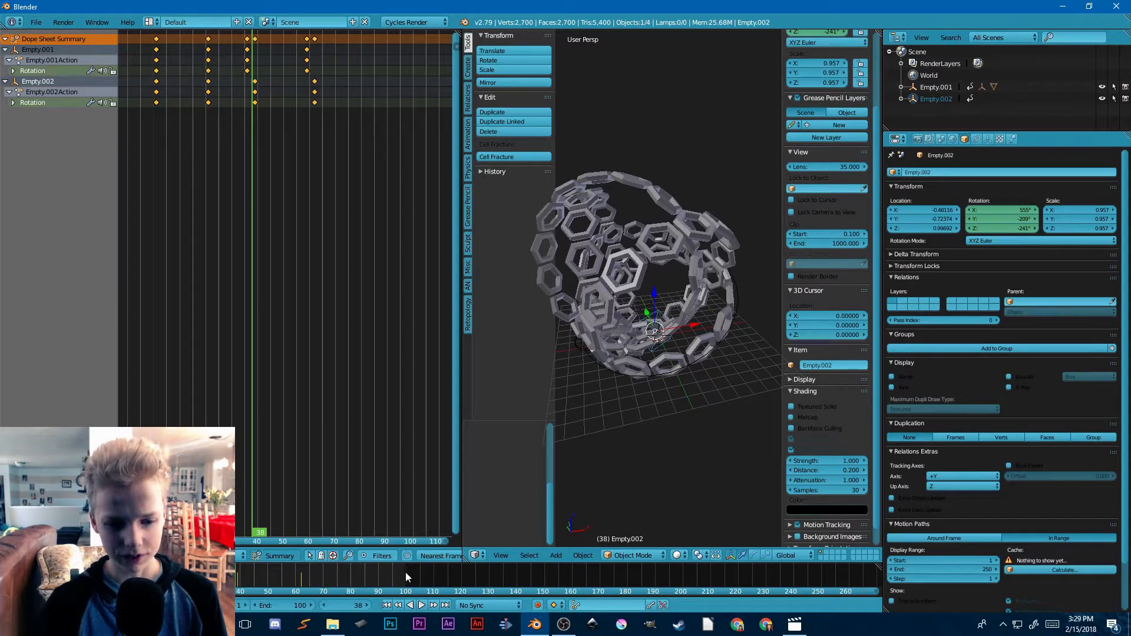
left_click(403, 572)
scroll(270, 121, "up", 4, "ctrl")
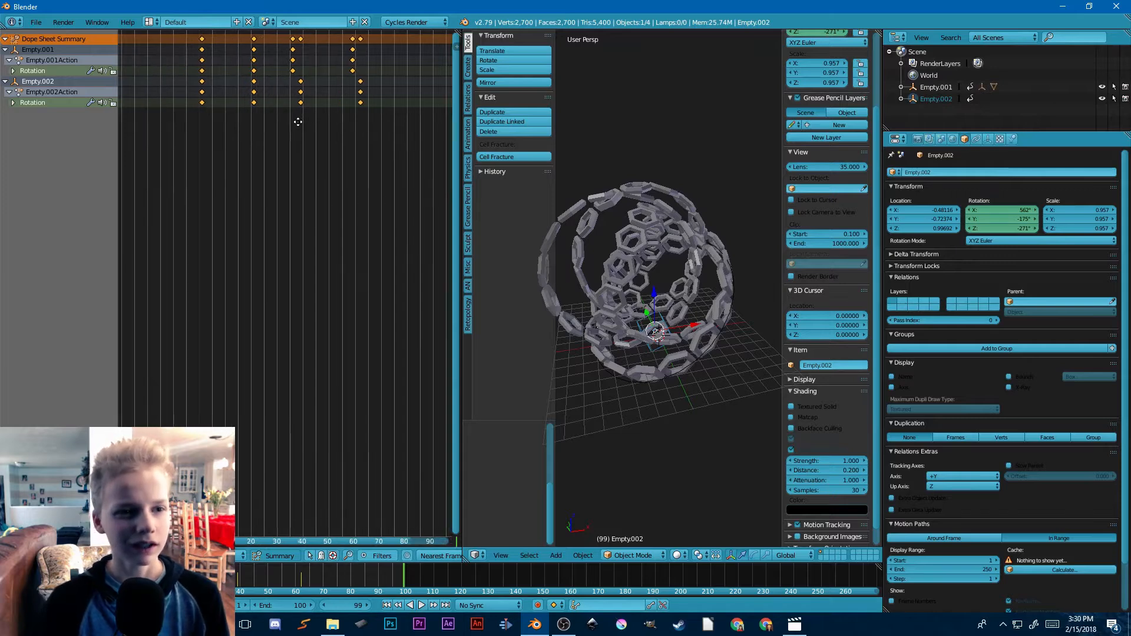
middle_click_drag(293, 79, 233, 74)
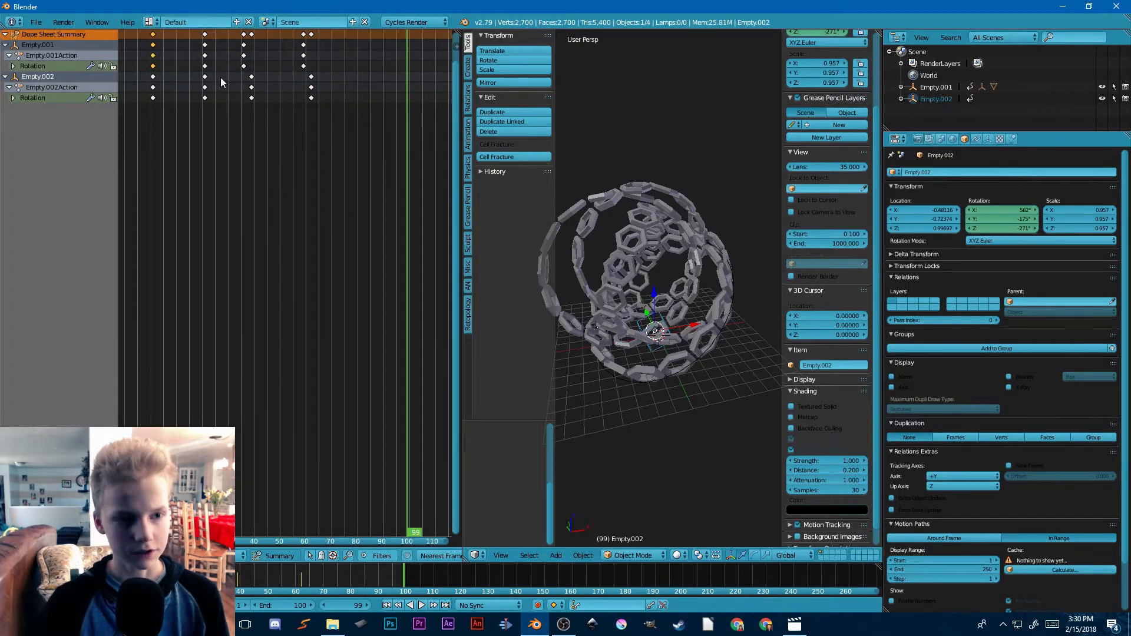
key("shift+d")
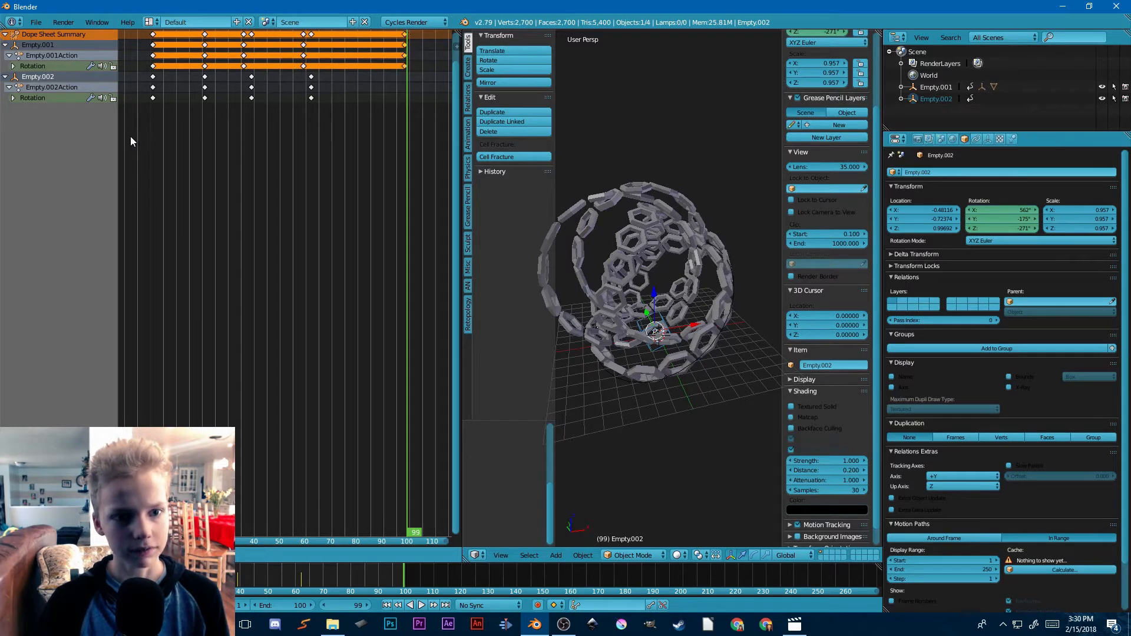
Step: Duplicate Empty.002's first rotation keyframe to about frame 99
left_click(129, 137)
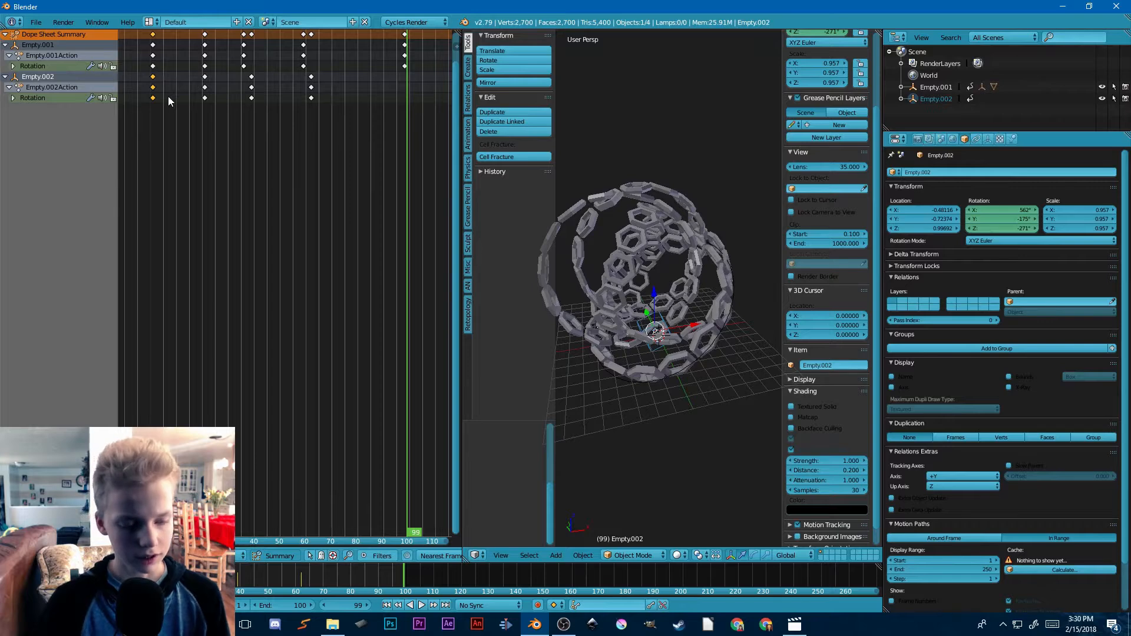
key("shift+d")
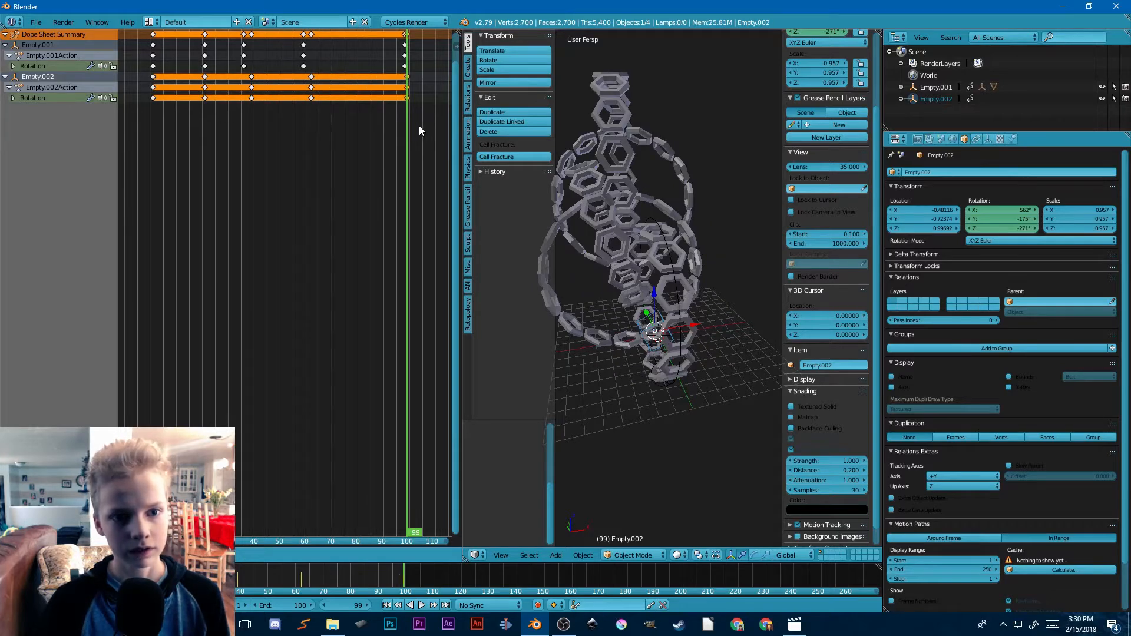
left_click(418, 125)
Step: Play the animation, merge the Dope Sheet area back into the 3D view, and stop playback
key("alt+a")
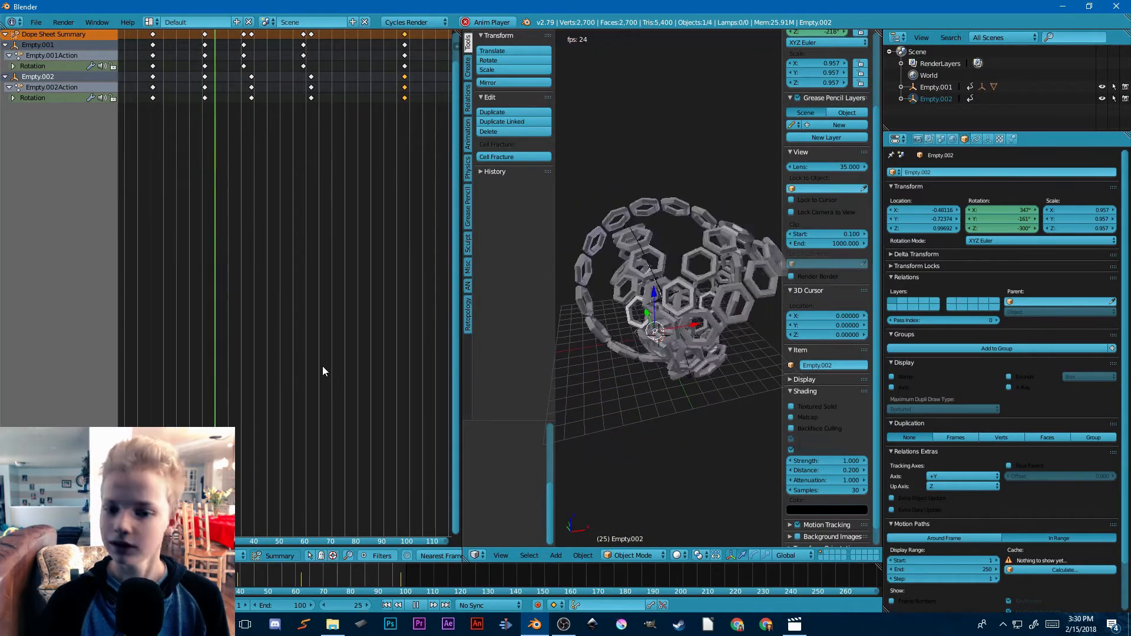
left_click_drag(465, 558, 348, 547)
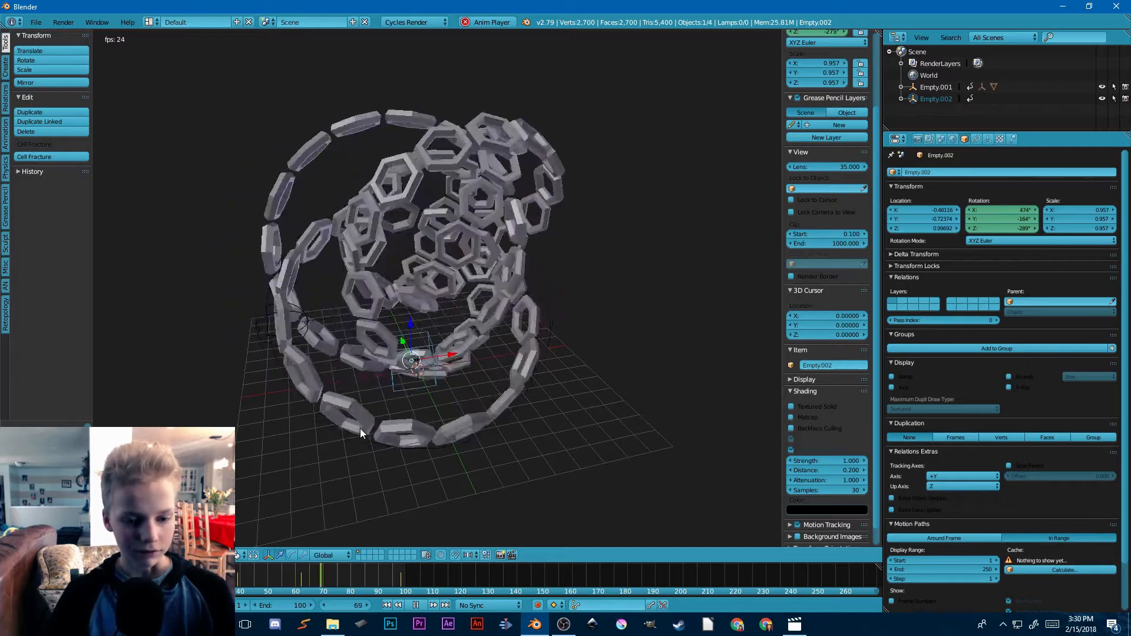
key("alt+a")
Step: Enter Edit Mode on the hexagonal ring and turn off the Edit Mode display of both Array modifiers
middle_click_drag(419, 362, 498, 420)
scroll(458, 428, "up", 4)
right_click(393, 403)
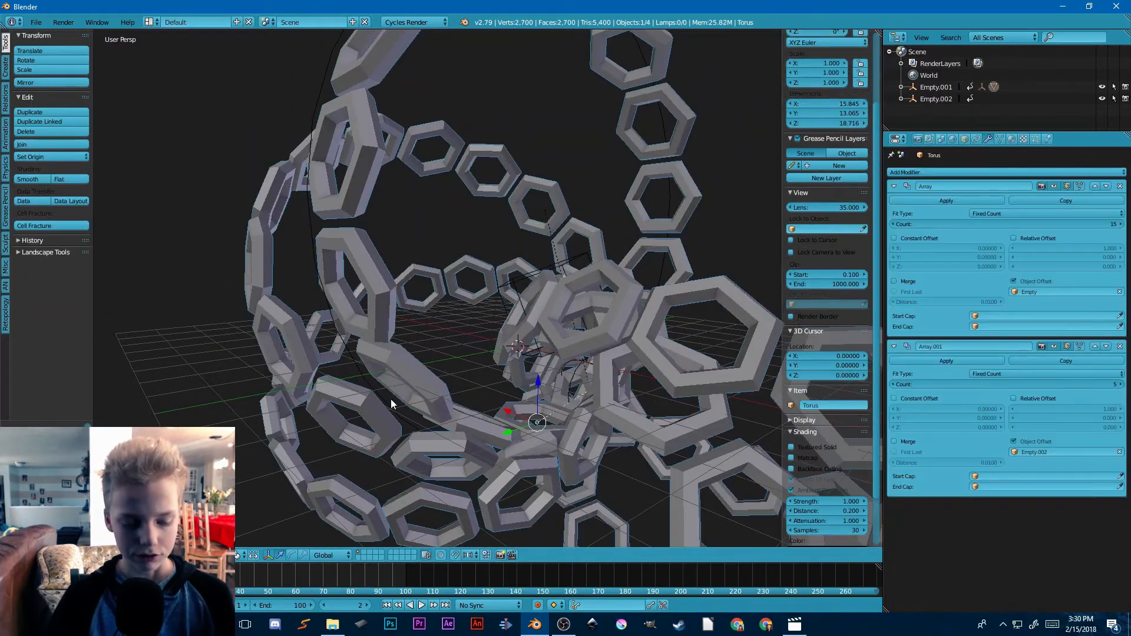
key("Tab")
mouse_move(524, 371)
middle_mouse_down()
mouse_move(606, 448)
mouse_move(541, 330)
mouse_move(531, 370)
middle_mouse_up()
scroll(607, 447, "up", 3)
scroll(541, 134, "down", 6)
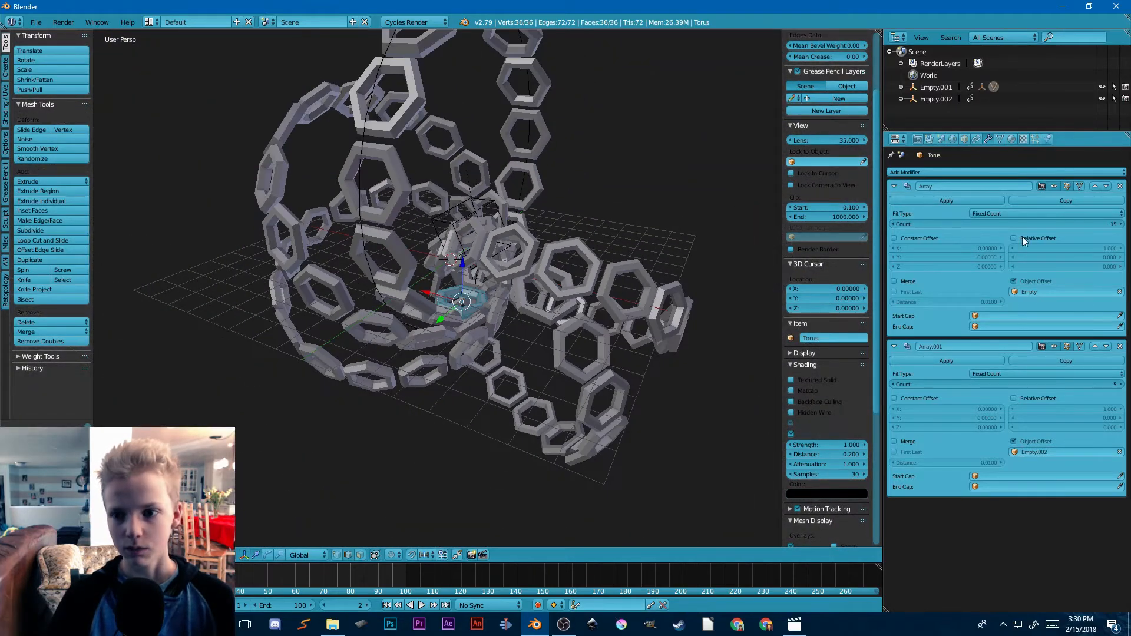
left_click(1072, 186)
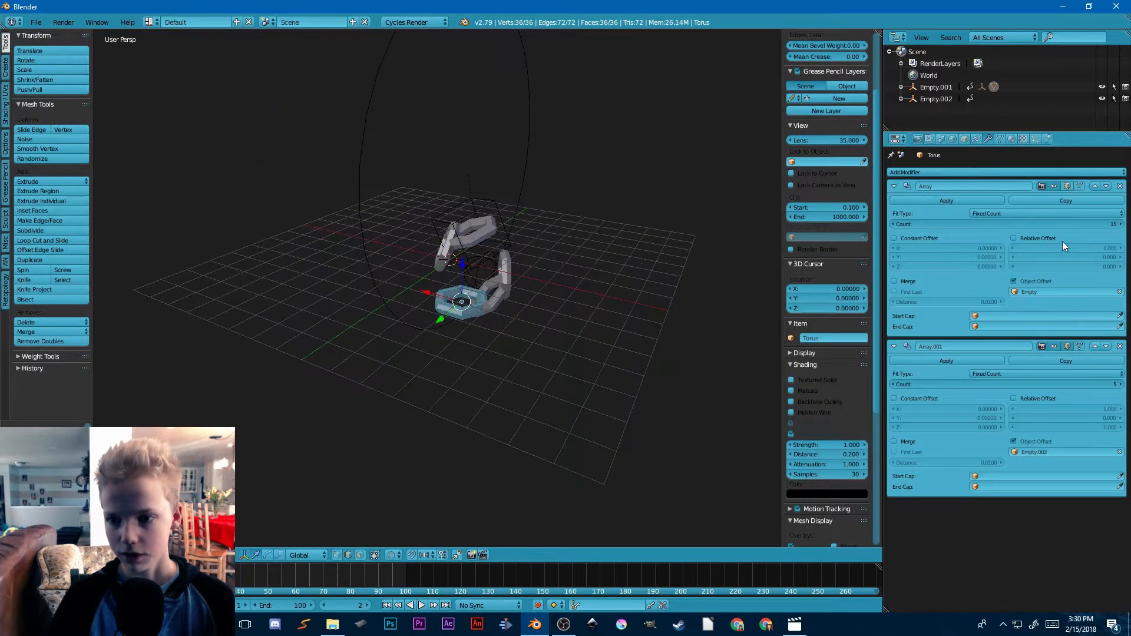
left_click(1065, 346)
Step: Bevel the ring's outer middle edge loop into a flat band and extrude that band inward as a groove
scroll(614, 351, "up", 5)
scroll(614, 351, "up", 3)
middle_click_drag(612, 377, 514, 389)
middle_click_drag(389, 400, 228, 336, "shift")
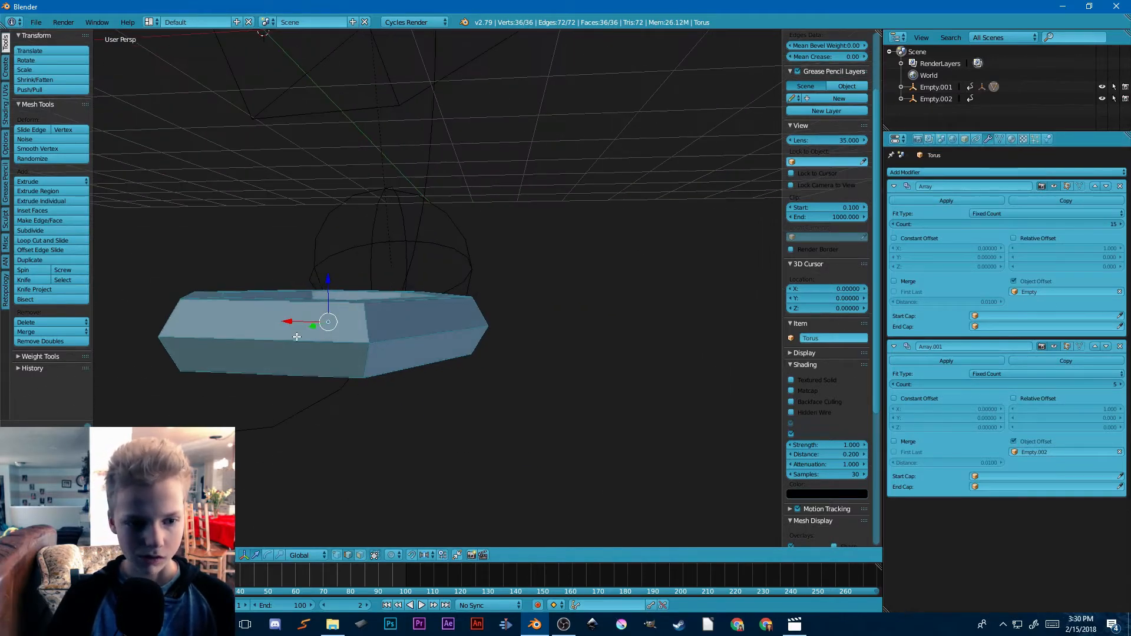
right_click(321, 342, "alt")
mouse_move(520, 344)
middle_mouse_down()
mouse_move(195, 337)
mouse_move(222, 329)
mouse_move(498, 342)
middle_mouse_up()
scroll(196, 336, "down", 3)
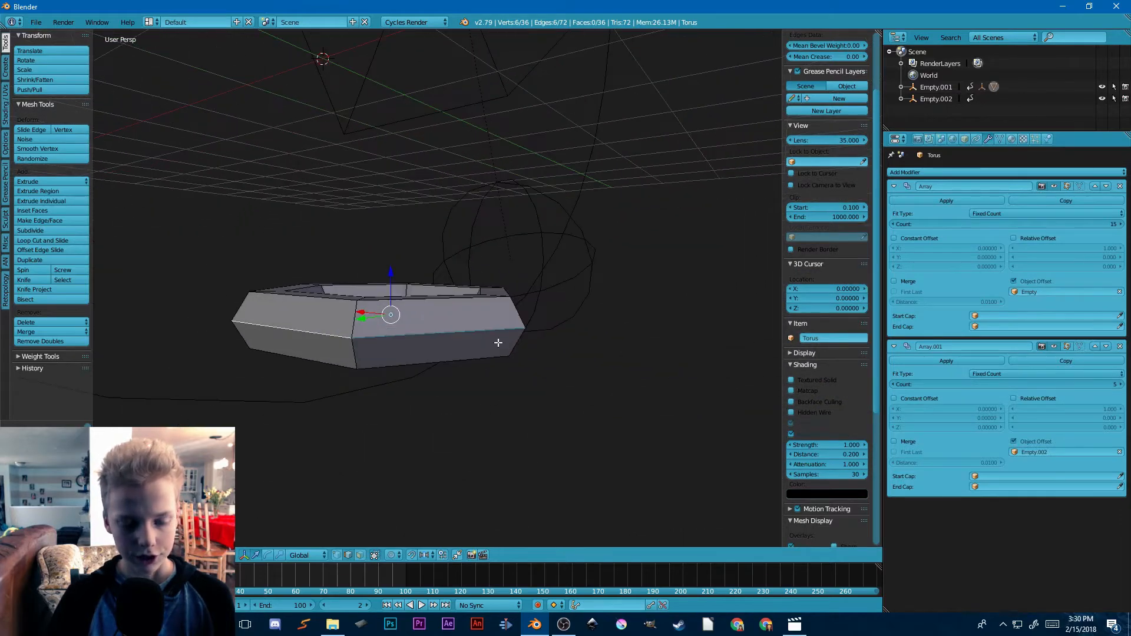
key("e")
left_click(514, 348)
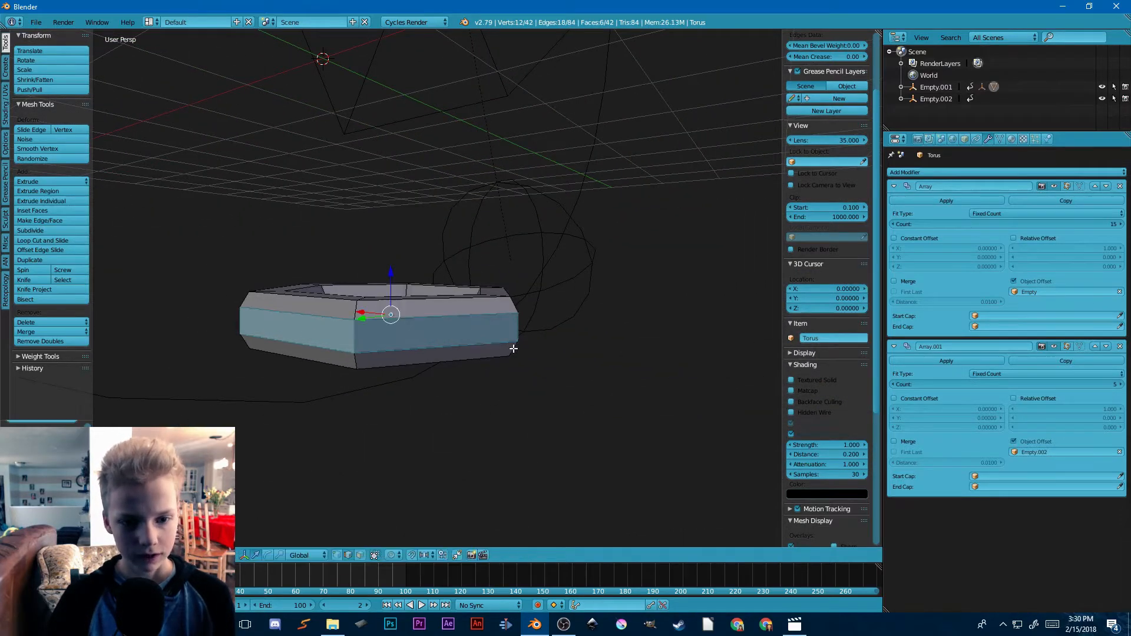
key("e")
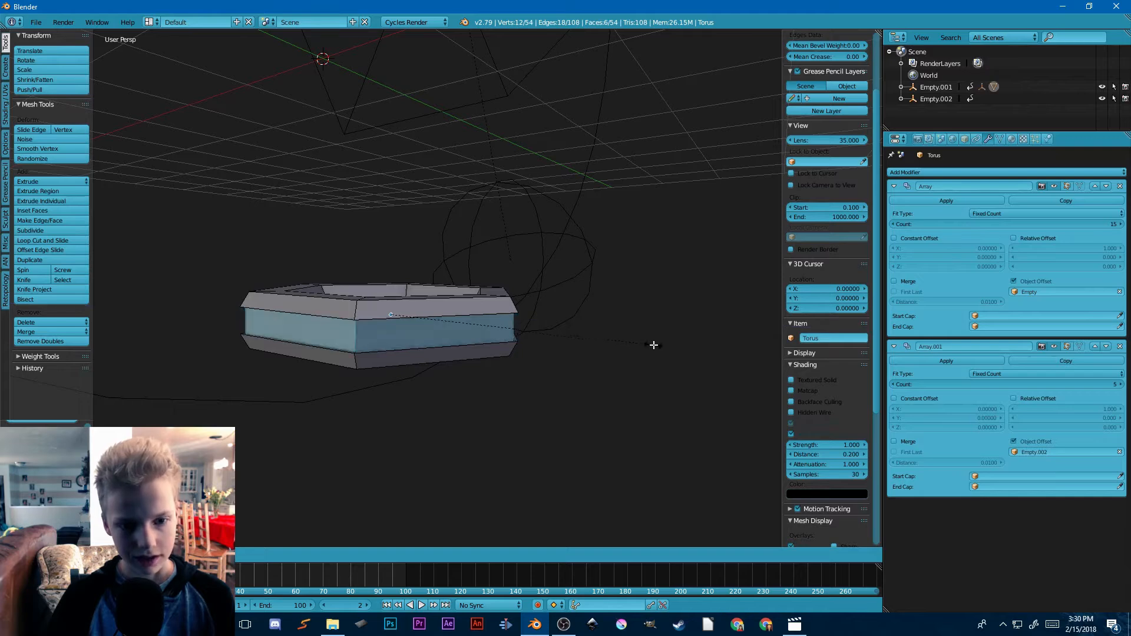
left_click(606, 341)
Step: Switch to face selection and select the face loops on the upper and lower rims of the ring
middle_click_drag(606, 341, 430, 434)
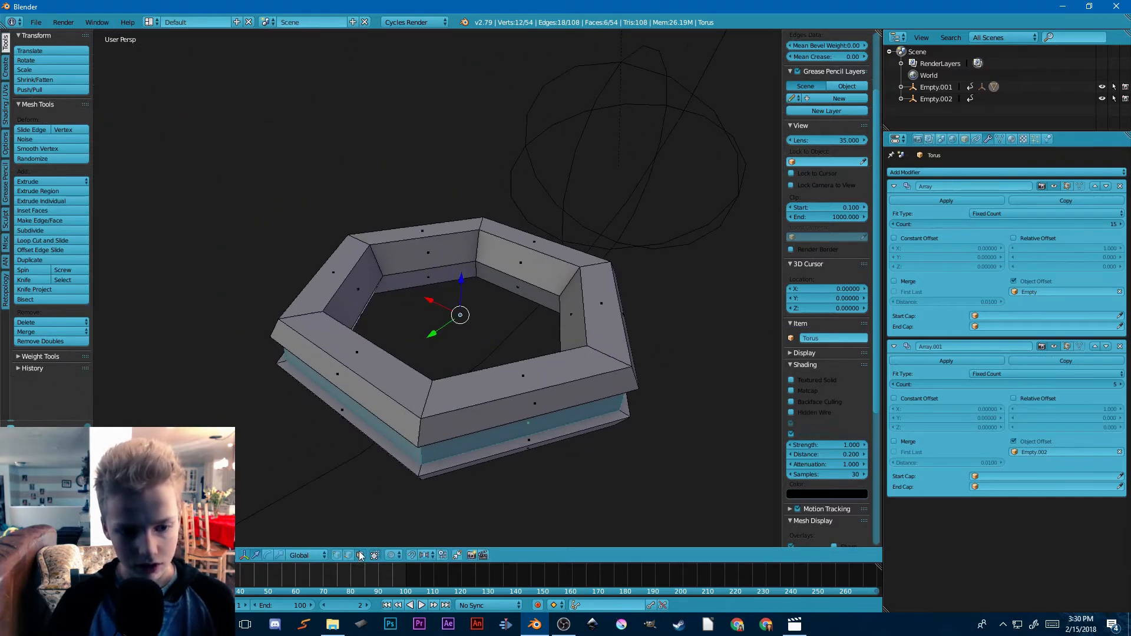
left_click(428, 393, "alt+shift")
middle_click_drag(436, 408, 446, 378)
left_click(449, 373)
left_click(435, 421)
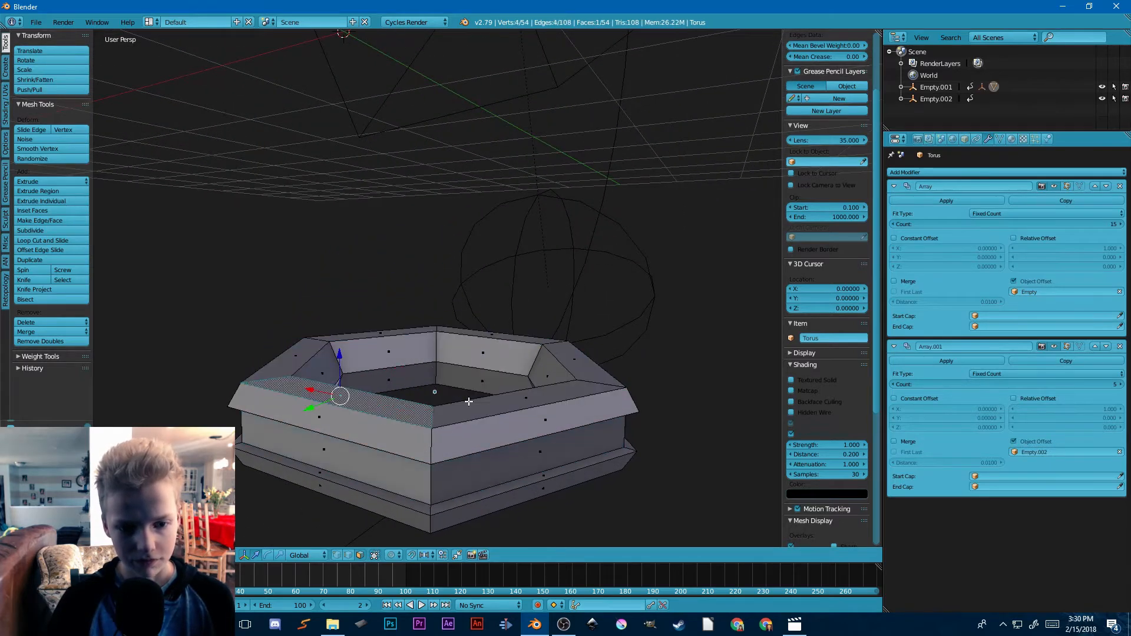
middle_click_drag(435, 421, 421, 410)
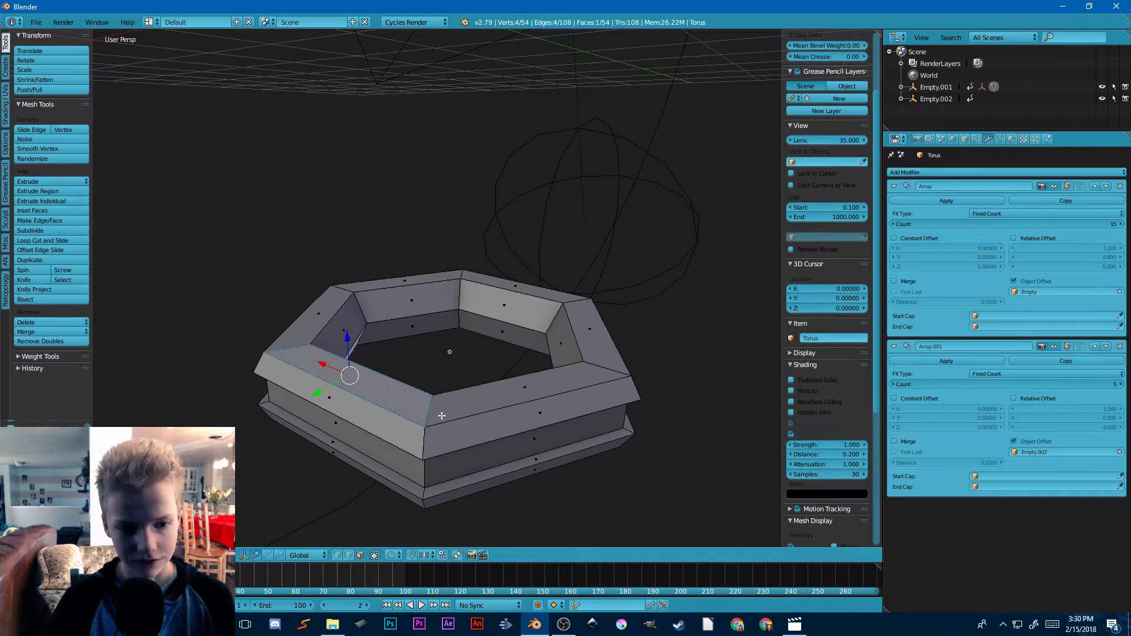
left_click(428, 408, "alt")
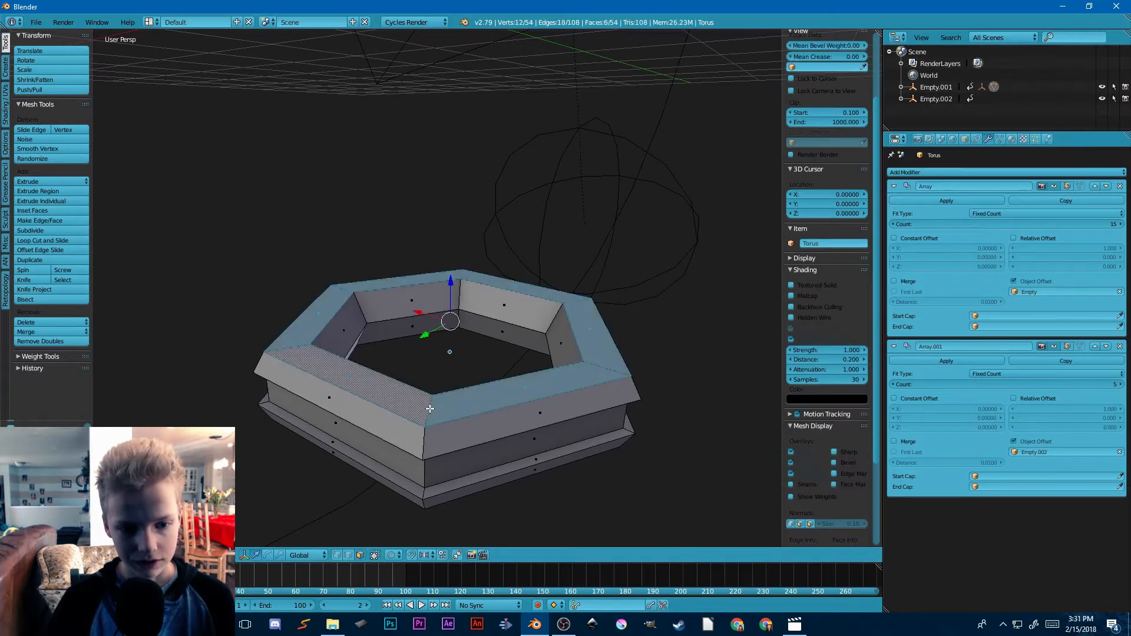
middle_click_drag(431, 392, 464, 414)
right_click(430, 307, "alt+shift")
scroll(434, 312, "down", 6)
scroll(465, 414, "up", 8)
Step: Set the transform pivot point to Individual Origins
left_click(243, 555)
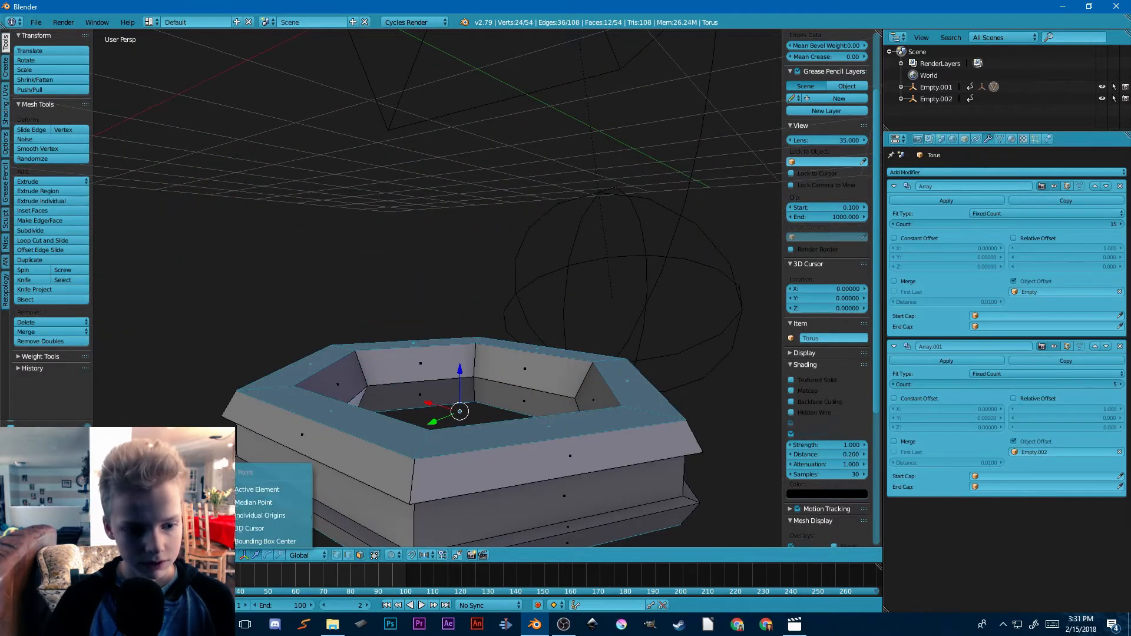
left_click(241, 516)
scroll(485, 159, "down", 4)
middle_click_drag(399, 157, 474, 392)
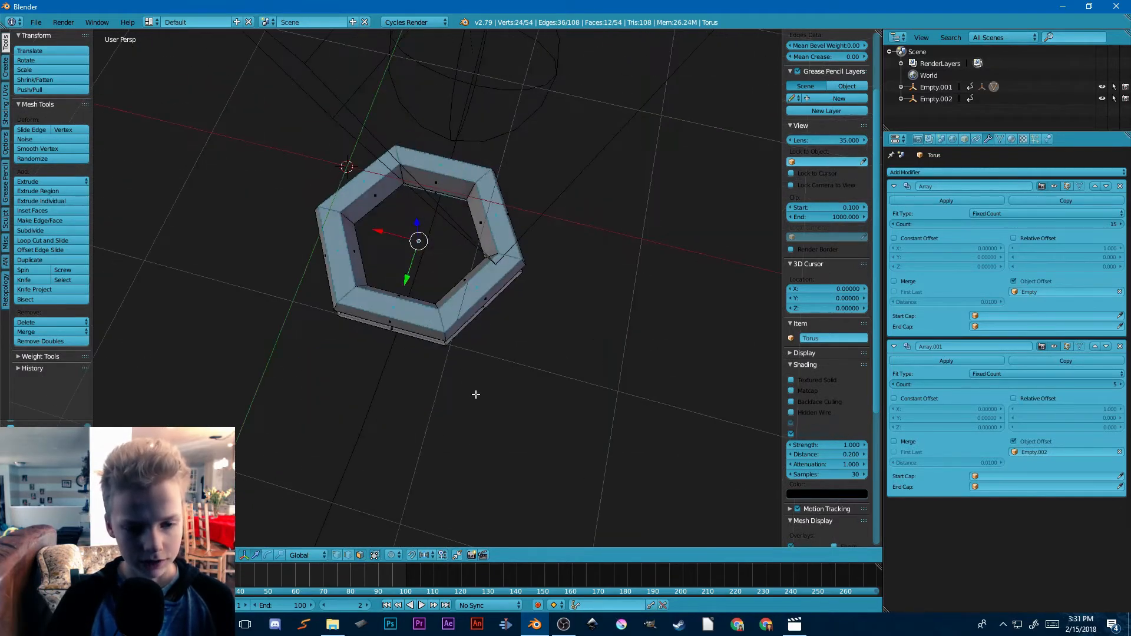
scroll(475, 391, "up", 6)
scroll(528, 351, "down", 3)
key("s")
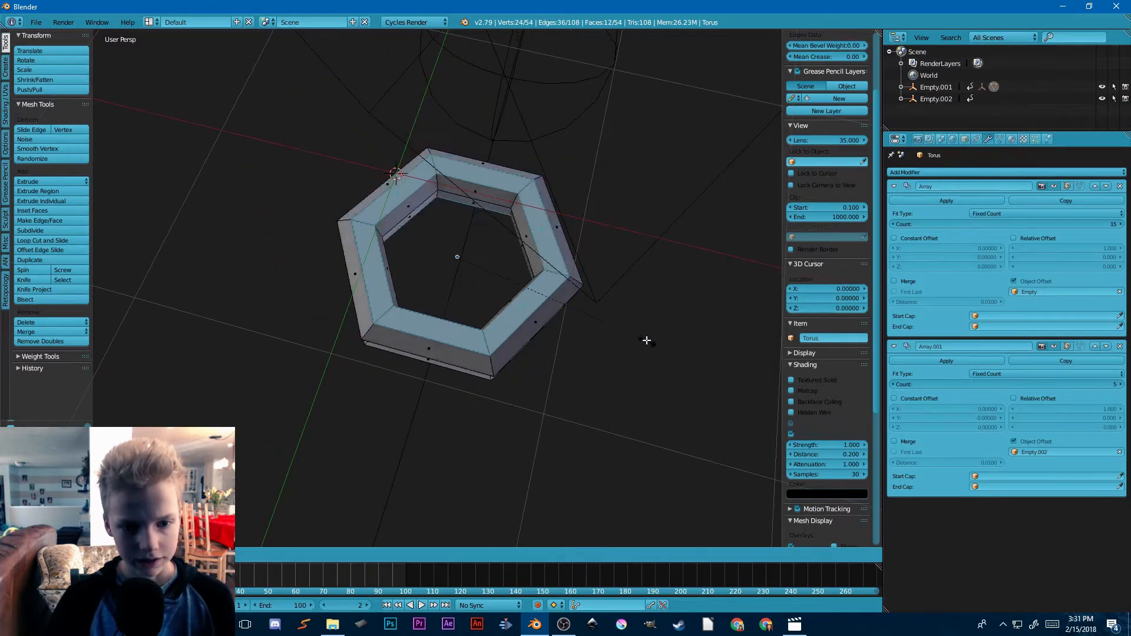
left_click(642, 336)
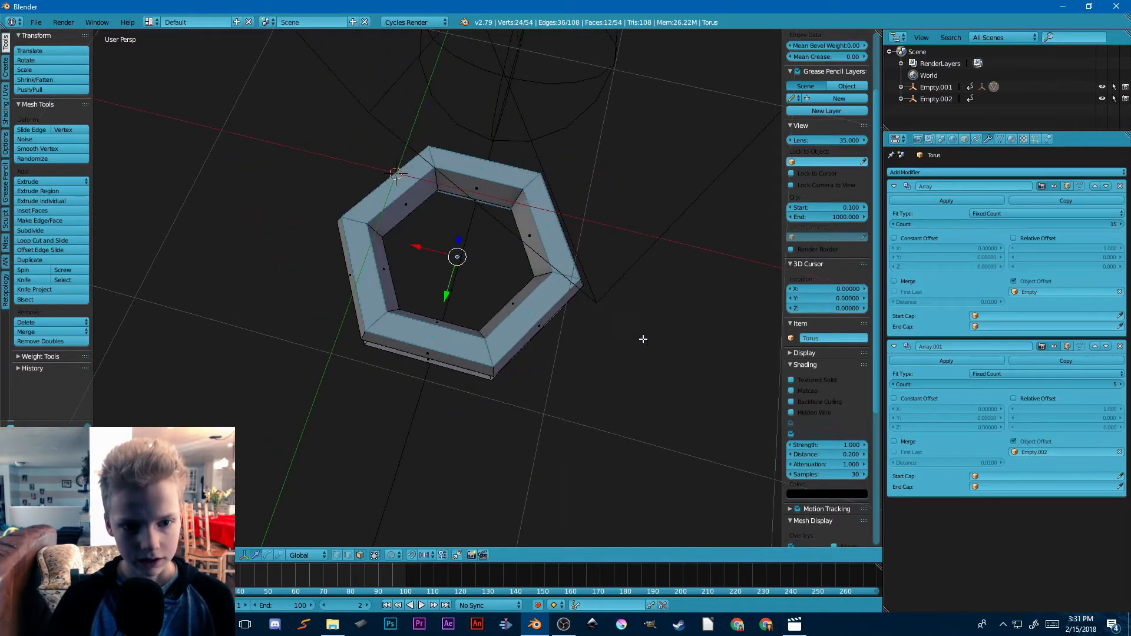
left_click(54, 196)
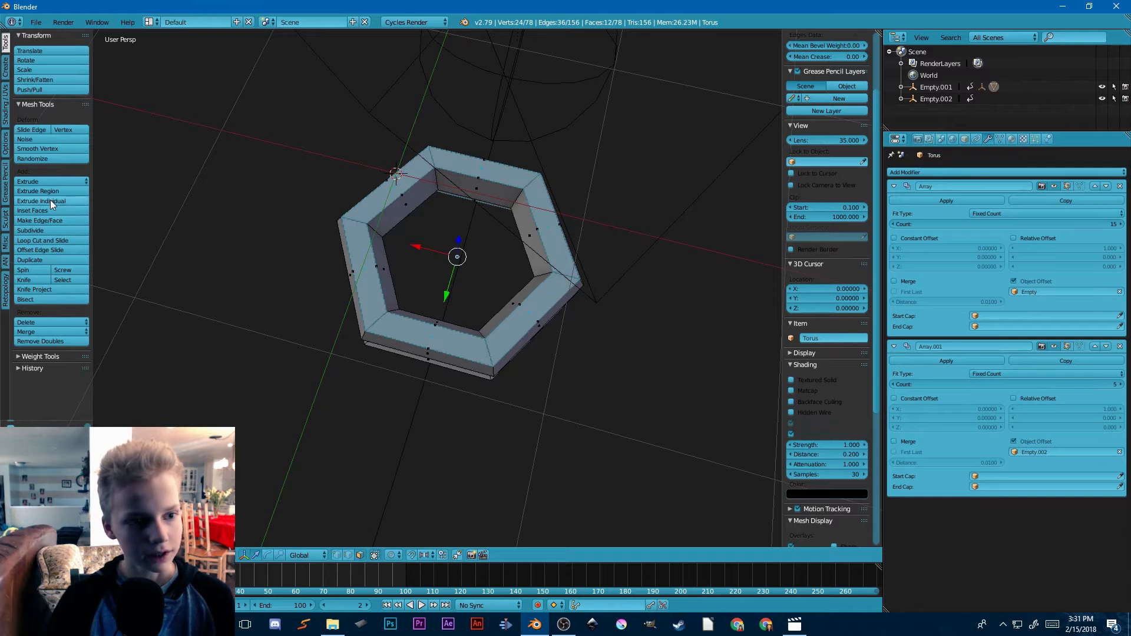
Step: Extrude the selected rim faces individually in place and scale each one down about its own centre
left_click(62, 201)
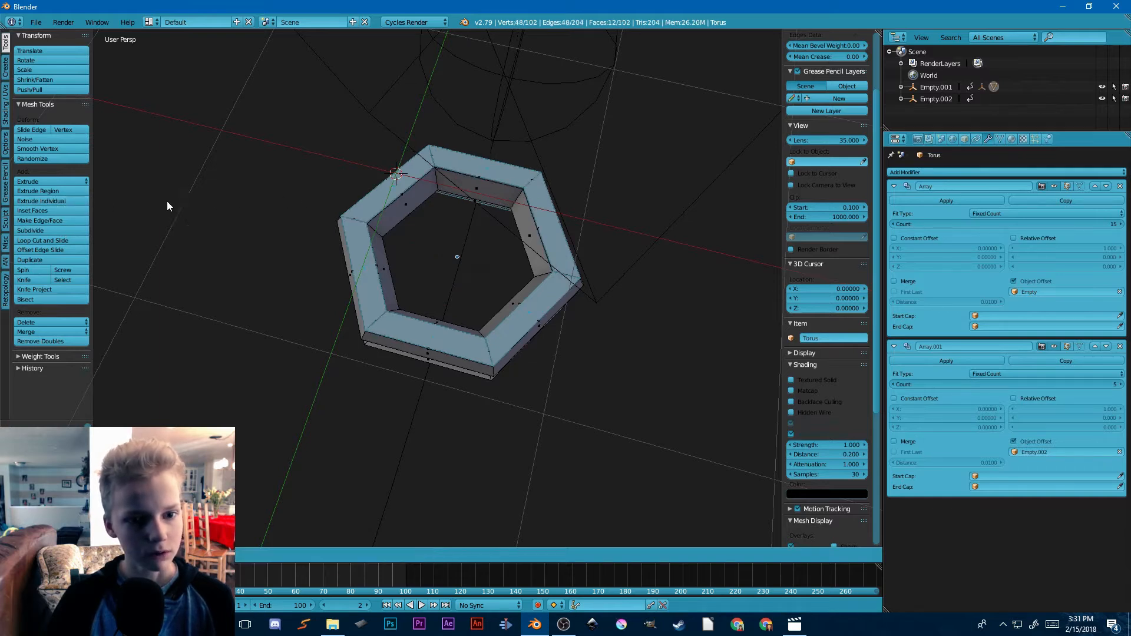
left_click(242, 194)
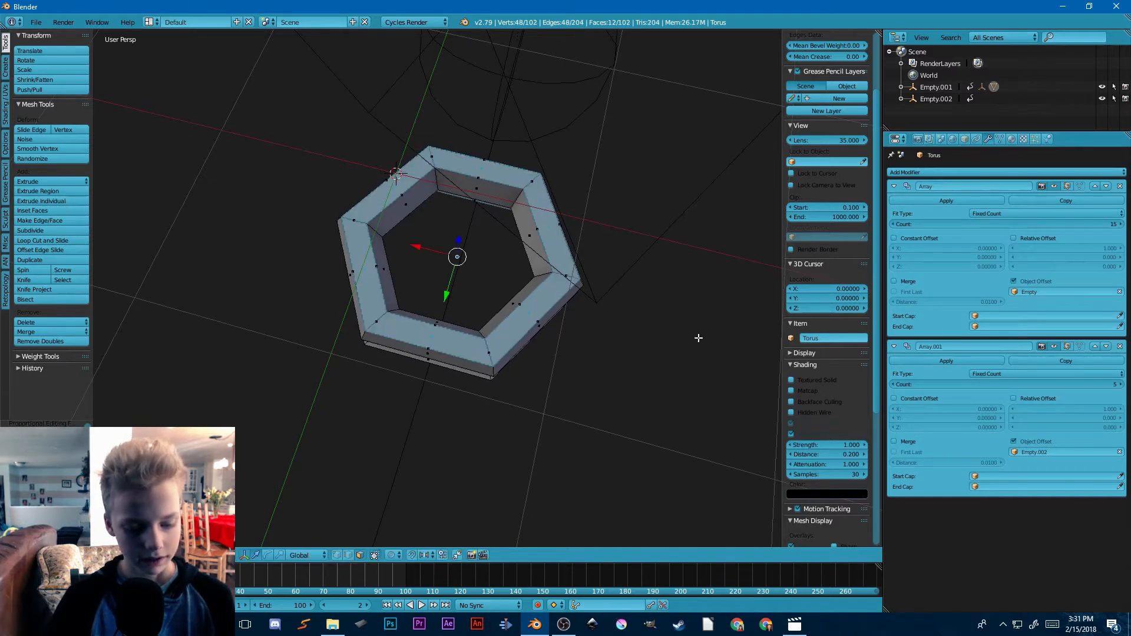
key("s")
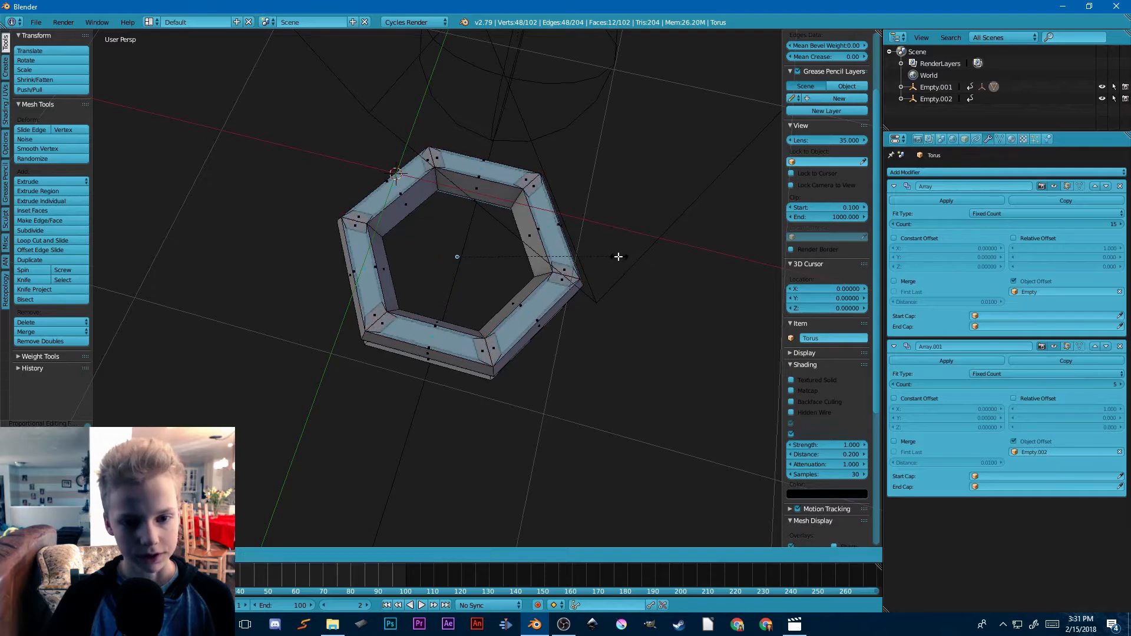
left_click(592, 257)
middle_click_drag(538, 324, 654, 397)
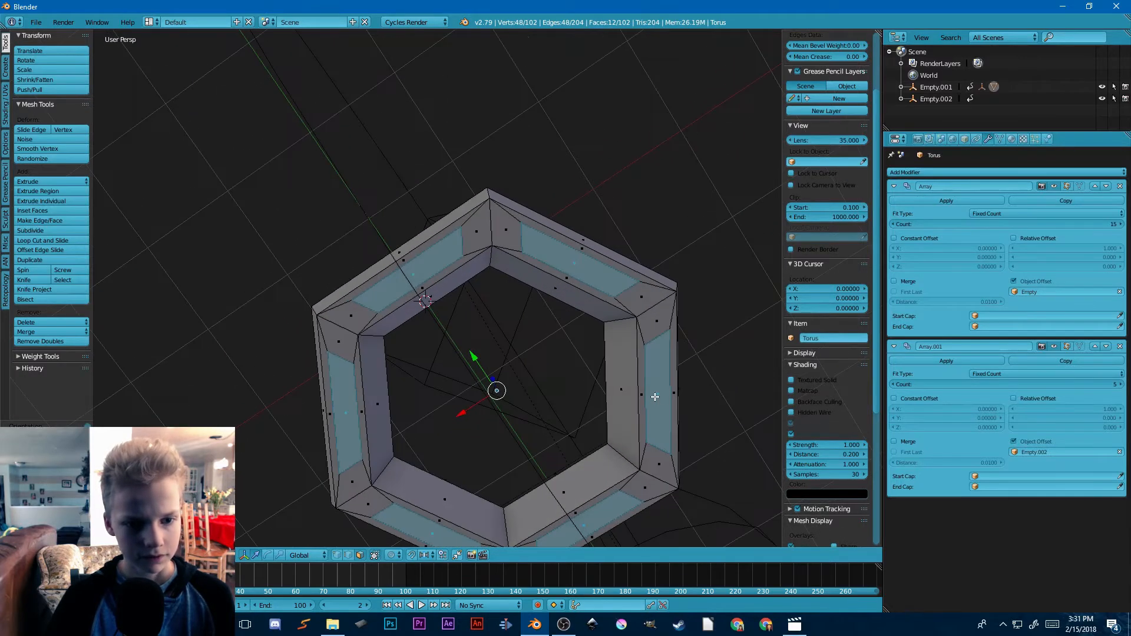
left_click(68, 198)
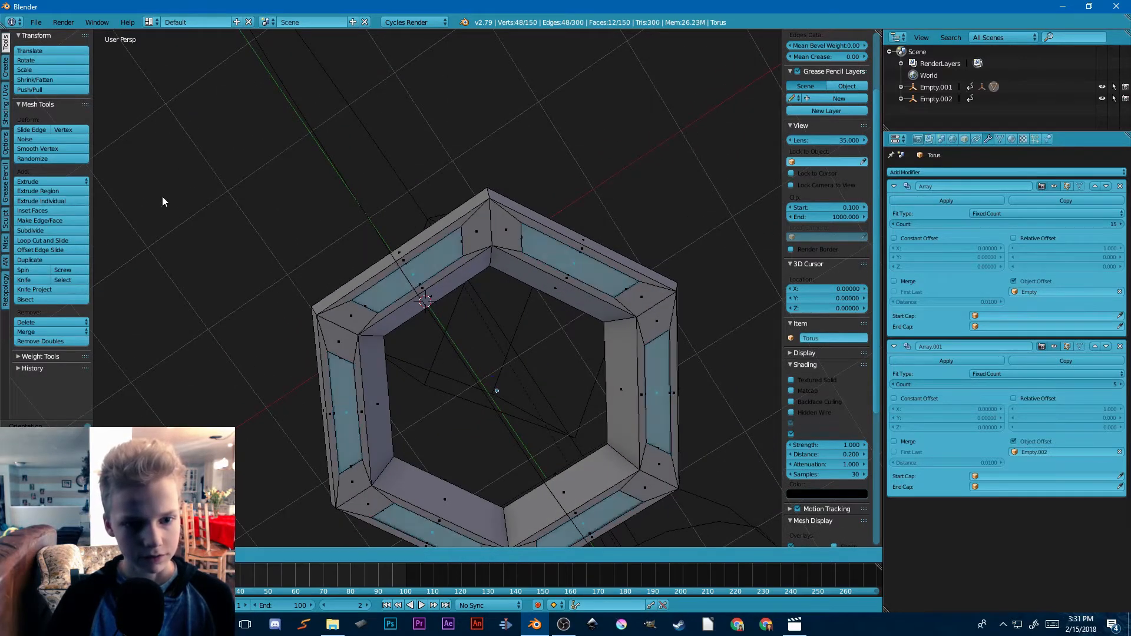
left_click(199, 191)
middle_click_drag(202, 189, 387, 371)
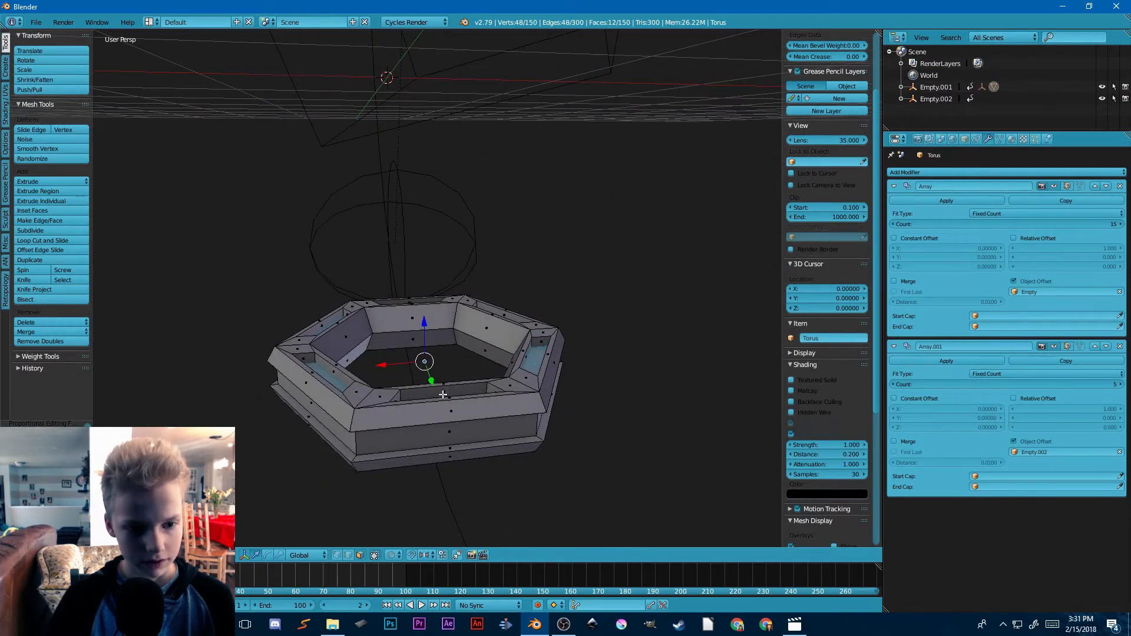
key("ctrl+z")
Step: Extrude the inset rim faces individually into the ring as shallow recesses, and clear the selection
left_click(59, 203)
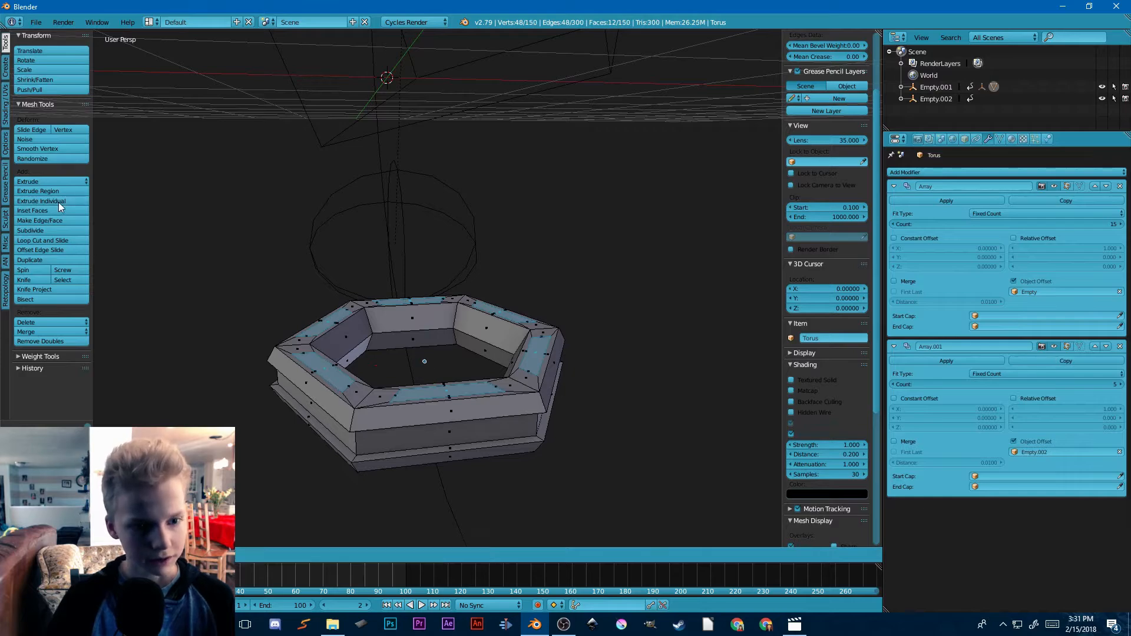
left_click(103, 200)
middle_click_drag(336, 268, 304, 399)
key("a")
Step: Select the face loop of the outer groove together with the six recessed faces on the ring's upper rim
scroll(378, 341, "down", 4)
scroll(397, 297, "up", 4)
right_click(386, 356, "alt")
right_click(285, 390, "shift")
right_click(231, 267, "shift")
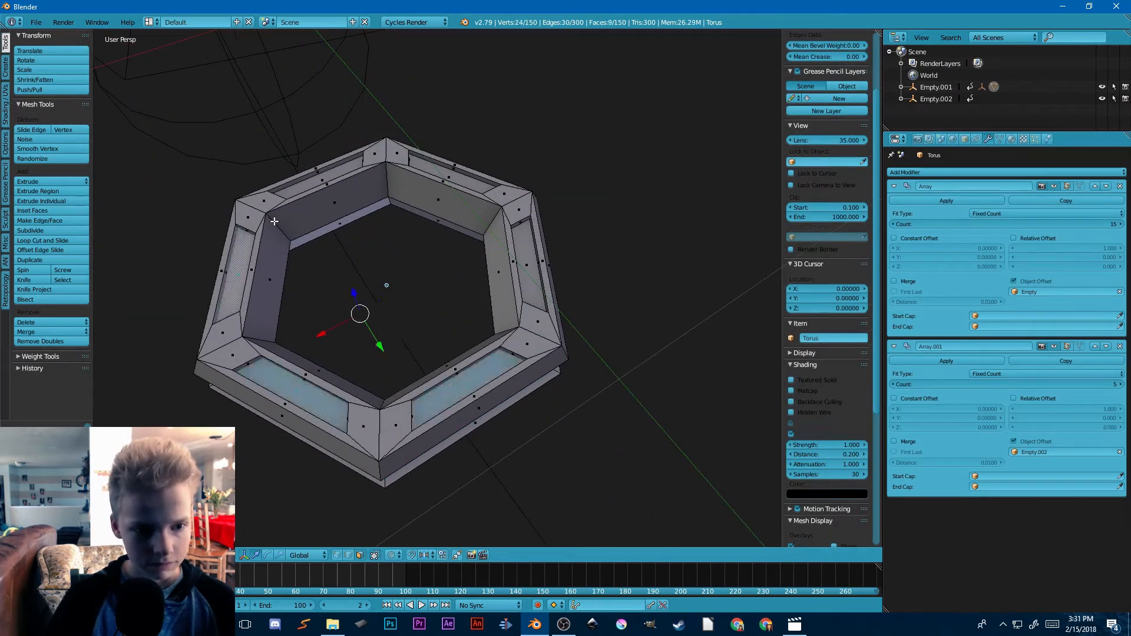
right_click(322, 179, "shift")
right_click(533, 267, "shift")
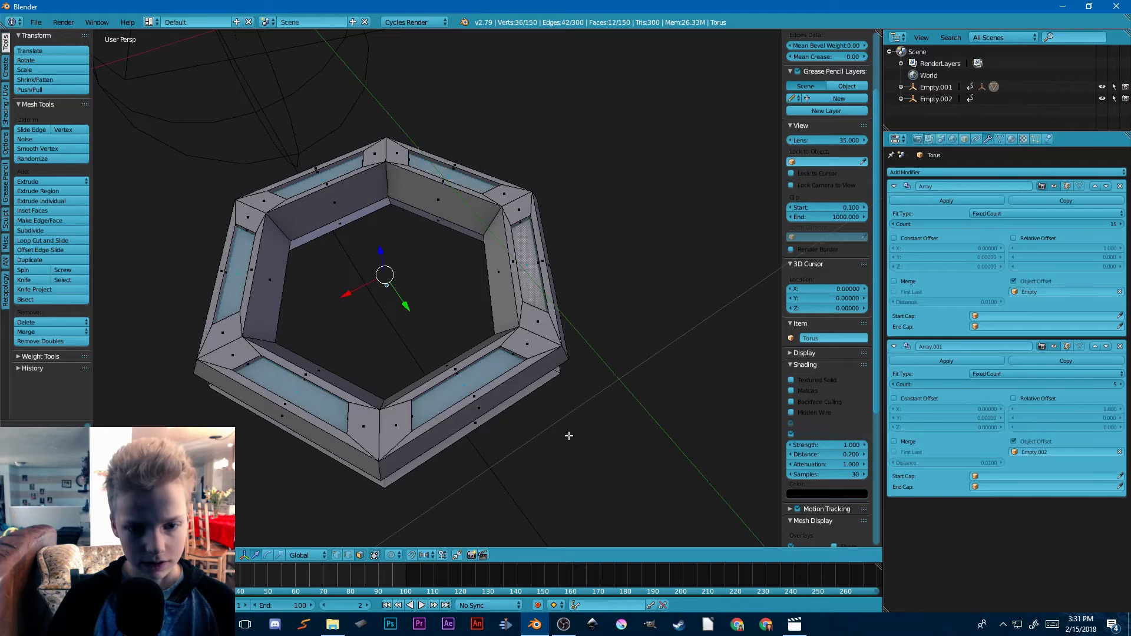
Step: Add the six recessed faces on the ring's lower rim to the selection
middle_click_drag(567, 434, 521, 254)
right_click(443, 317, "shift")
right_click(247, 414, "shift")
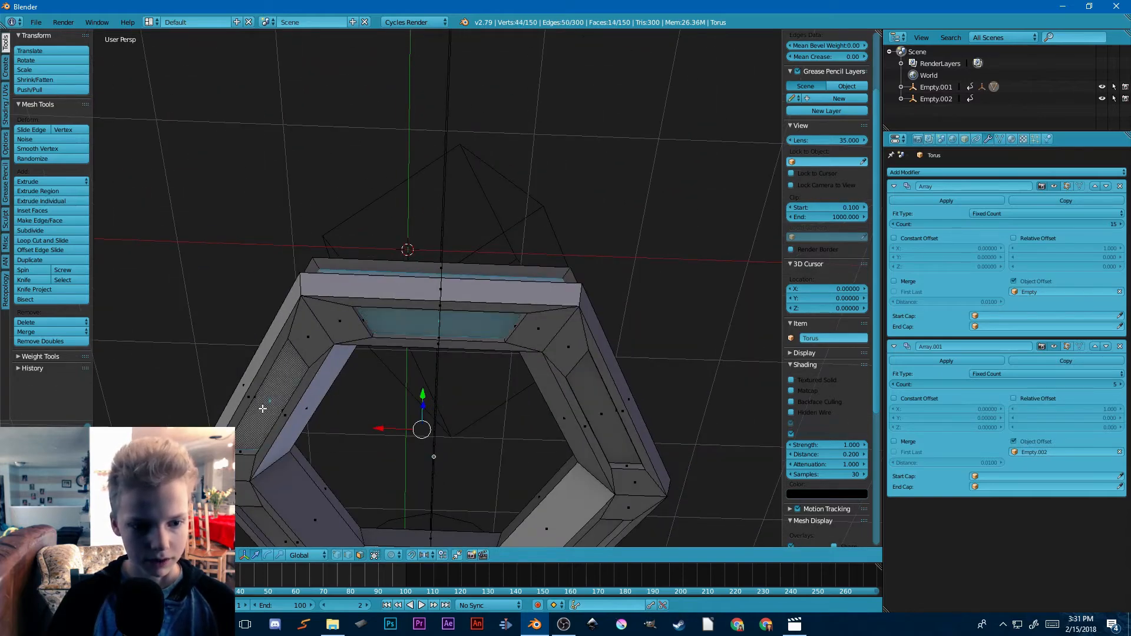
middle_click_drag(247, 415, 291, 398)
right_click(291, 398, "shift")
right_click(373, 490, "shift")
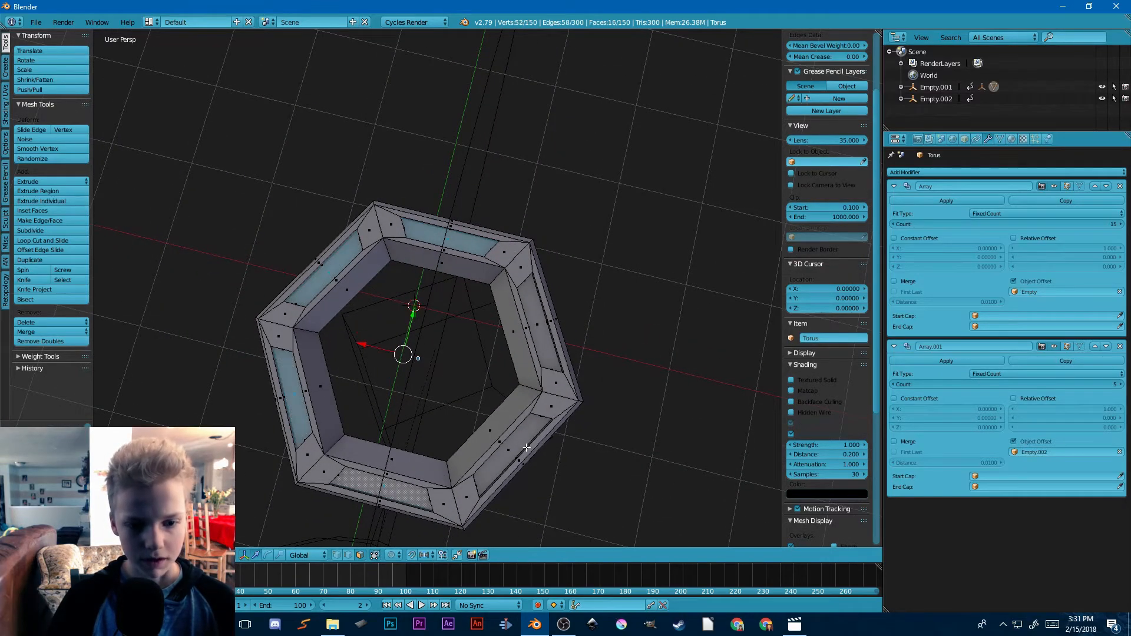
right_click(523, 411, "shift")
right_click(533, 328, "shift")
middle_click_drag(532, 328, 583, 414)
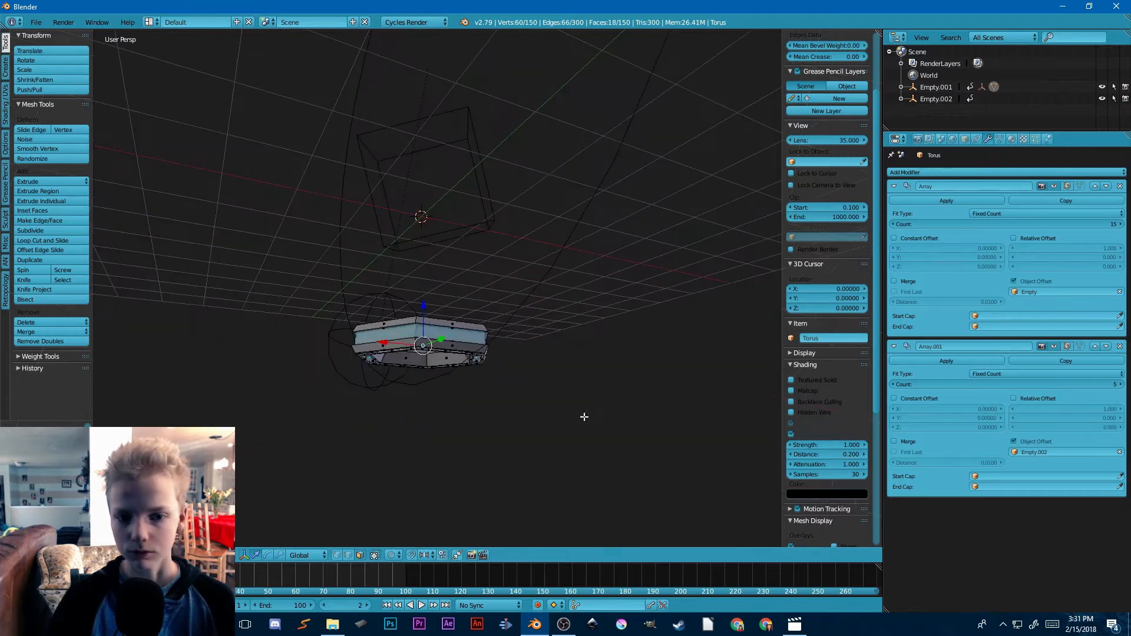
Step: Add two materials to the ring and set the second one's surface to Emission
left_click(1012, 139)
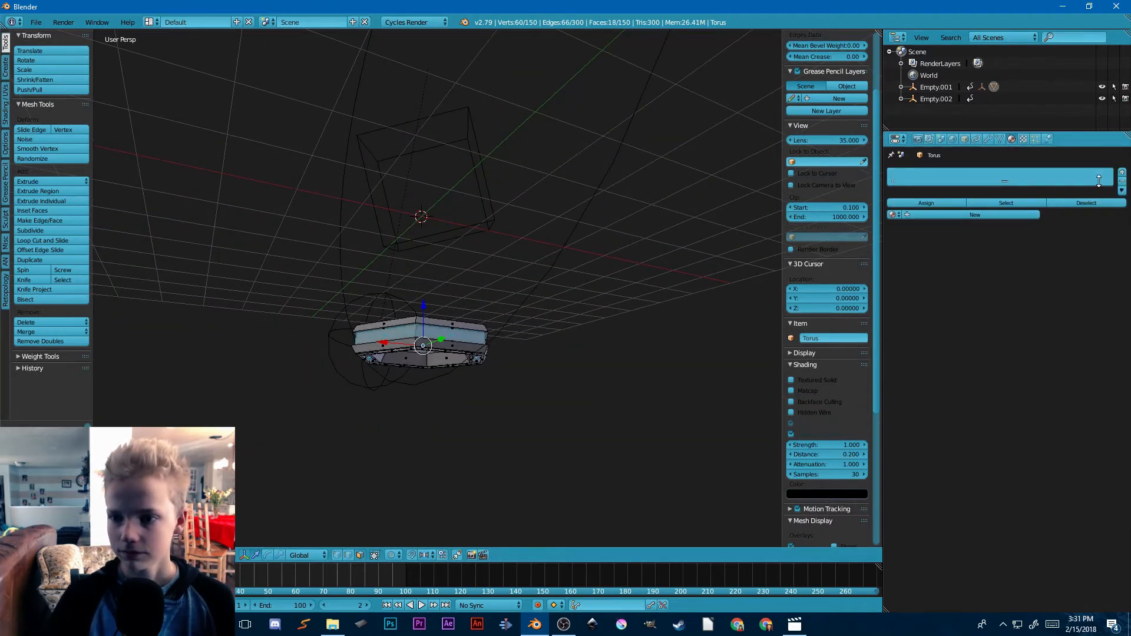
left_click(955, 215)
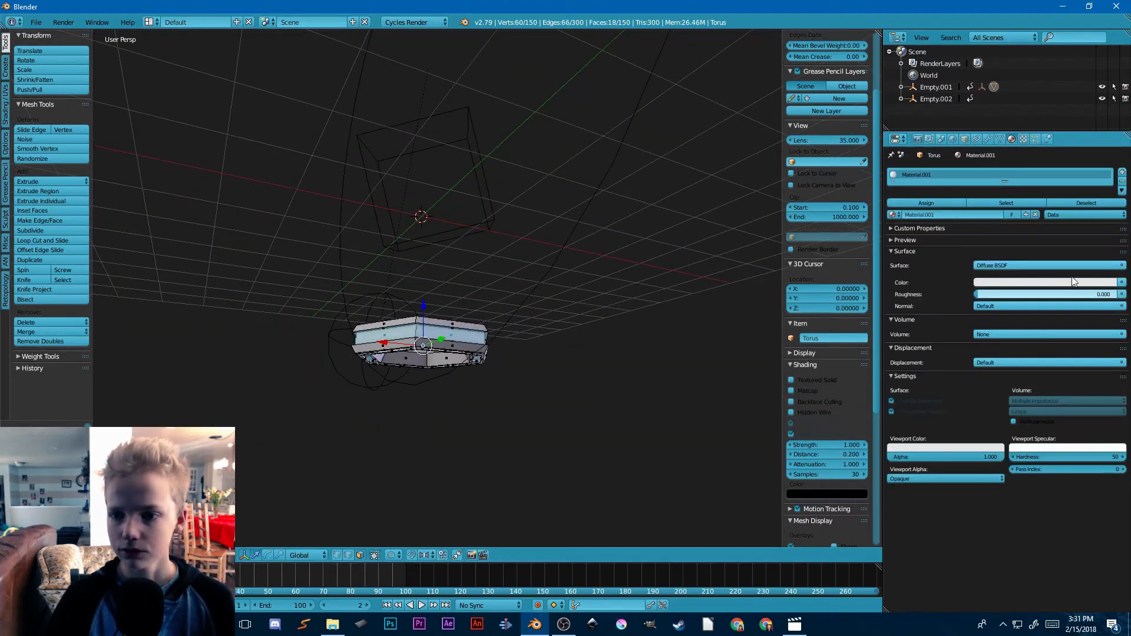
left_click(1123, 171)
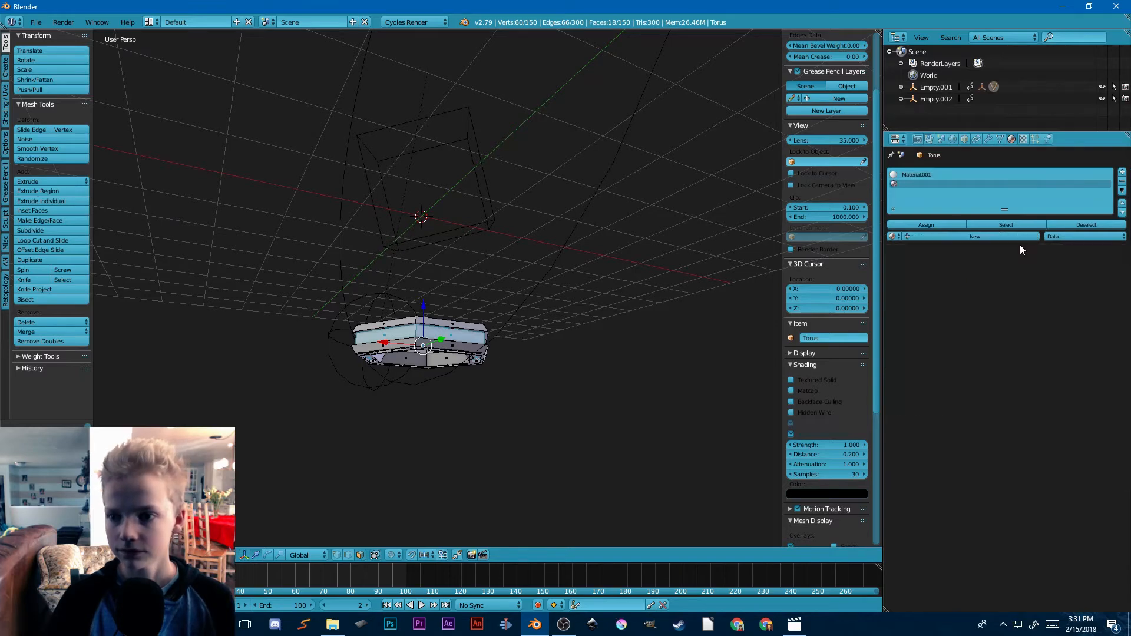
left_click(991, 235)
left_click(991, 286)
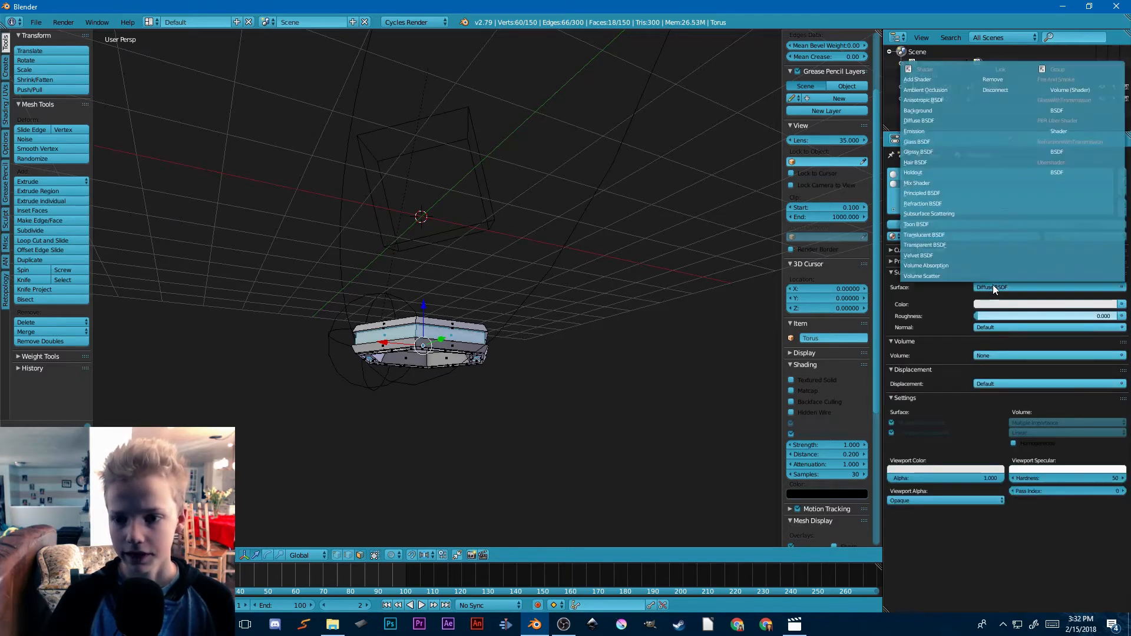
left_click(924, 130)
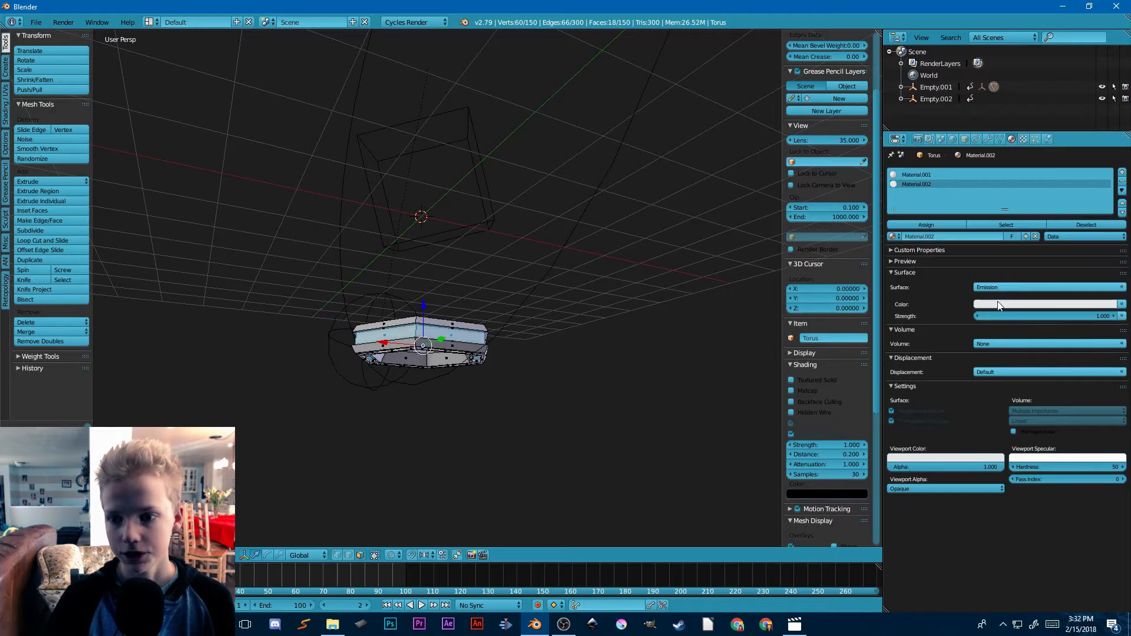
Step: Colour the emission material blue, sample the same blue as its viewport colour, and assign it to the selected faces
left_click(1000, 303)
left_click_drag(1080, 184, 1080, 182)
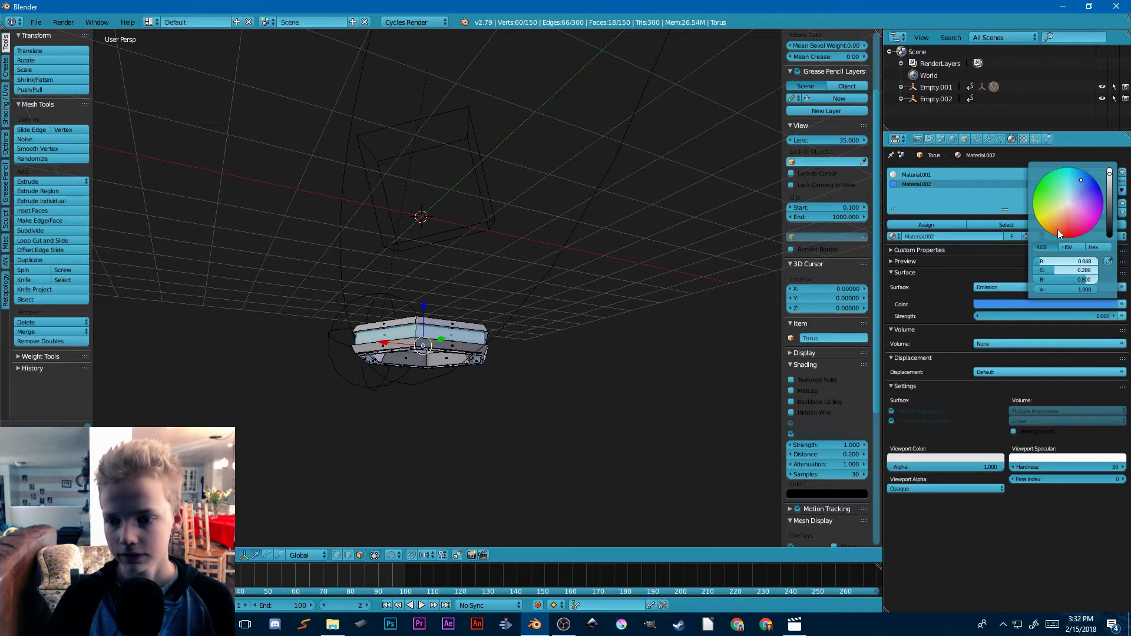
left_click(933, 462)
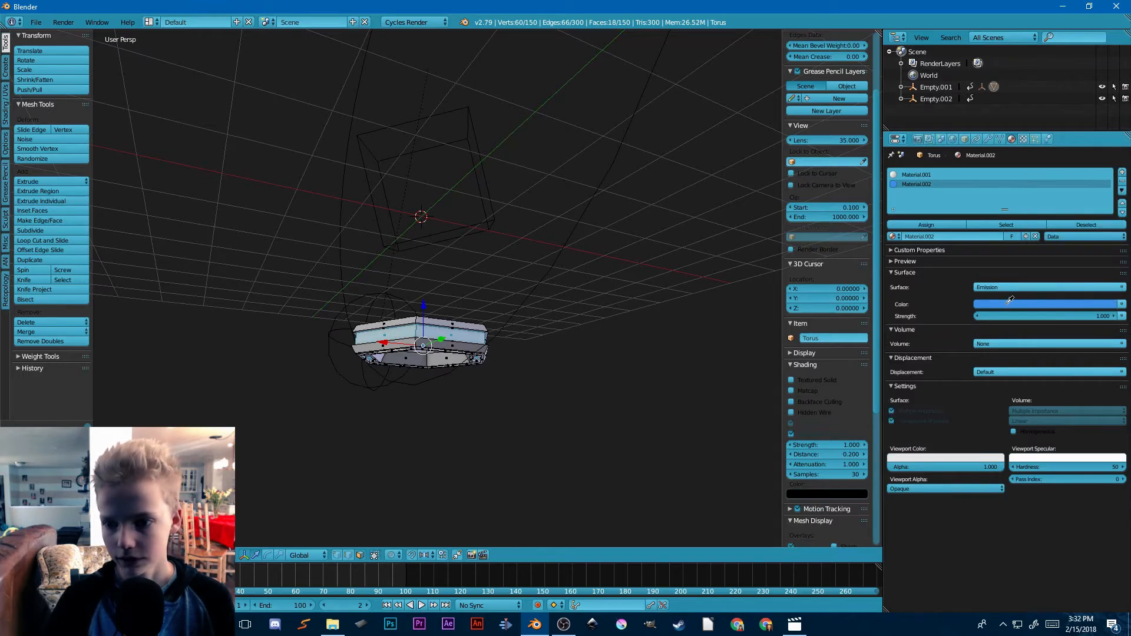
Step: Set the first material to Glossy BSDF with a pale yellow colour and 0.118 roughness, and sample that colour as its viewport colour
left_click(949, 173)
left_click(1002, 286)
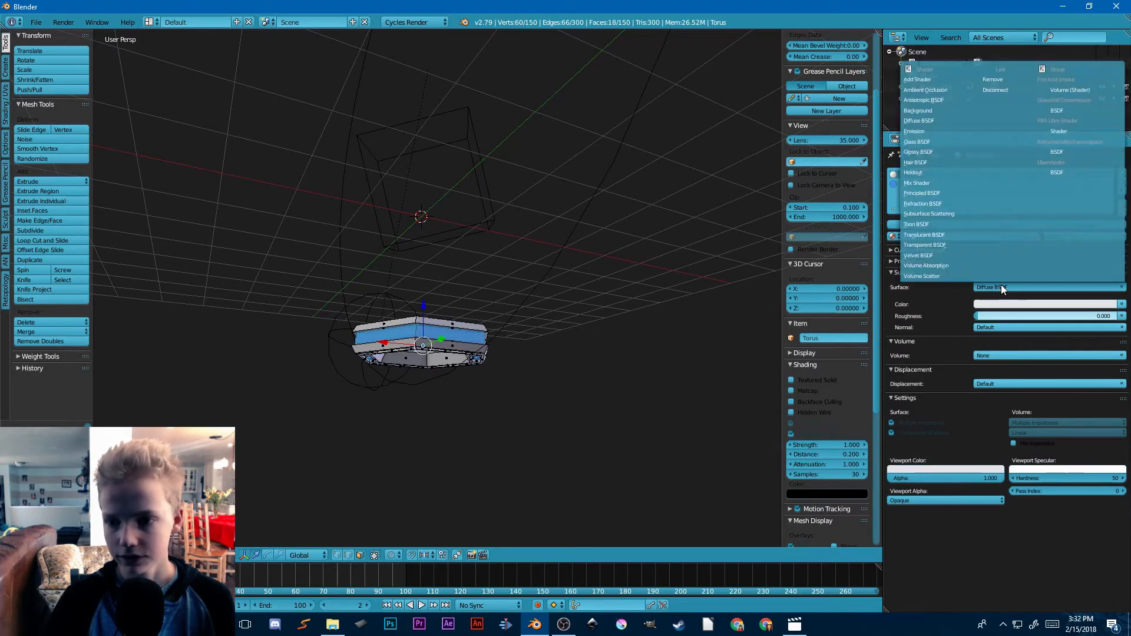
left_click(930, 152)
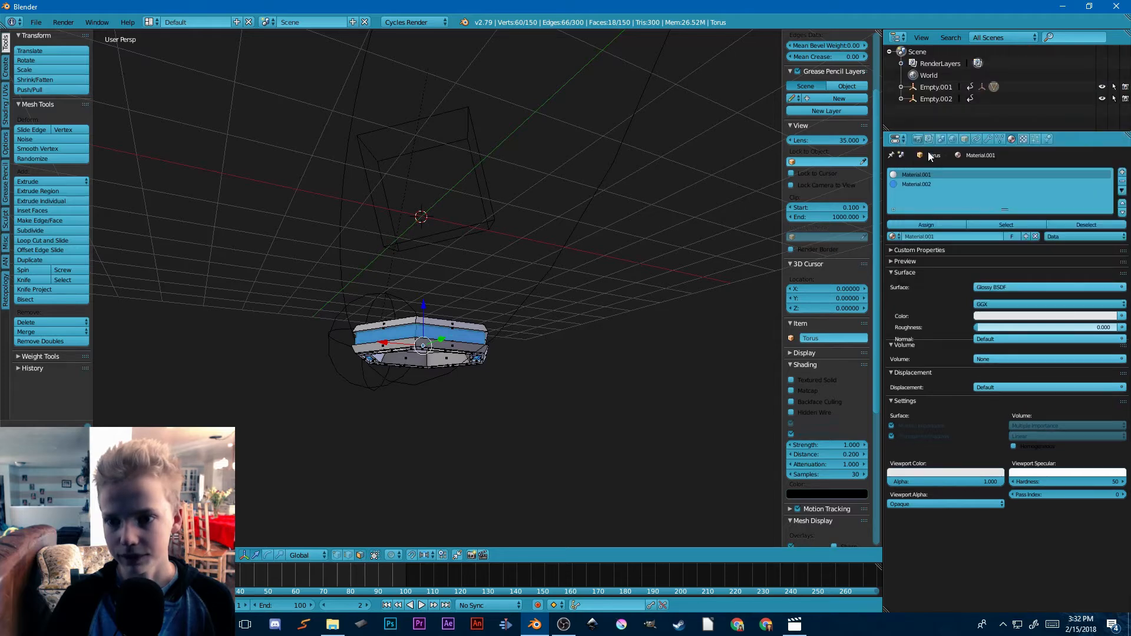
left_click(1001, 316)
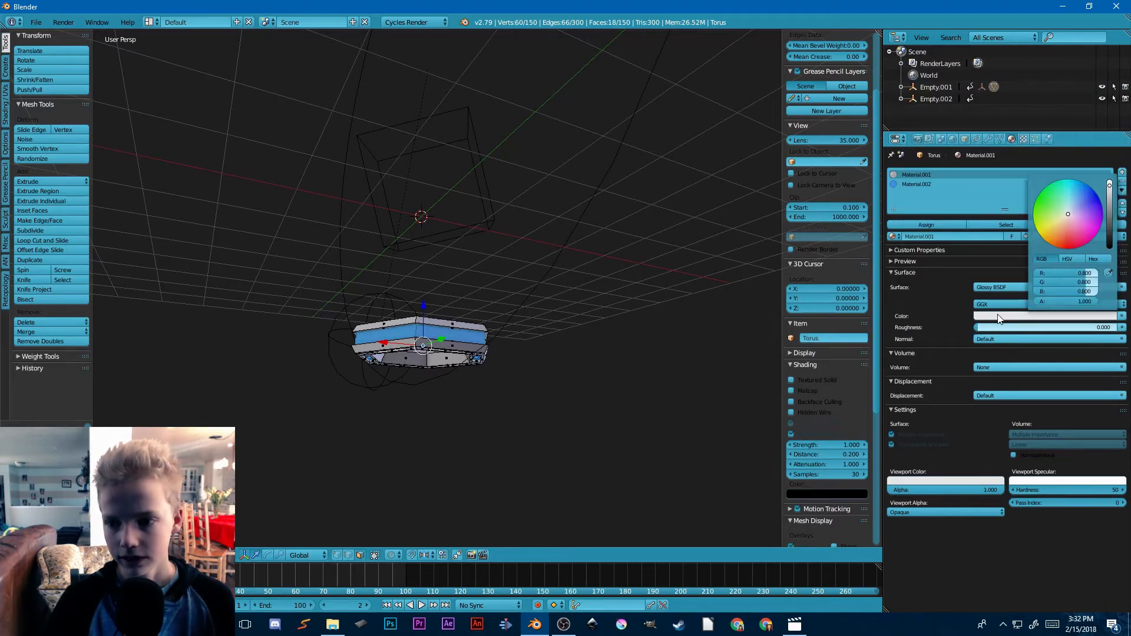
left_click(1063, 221)
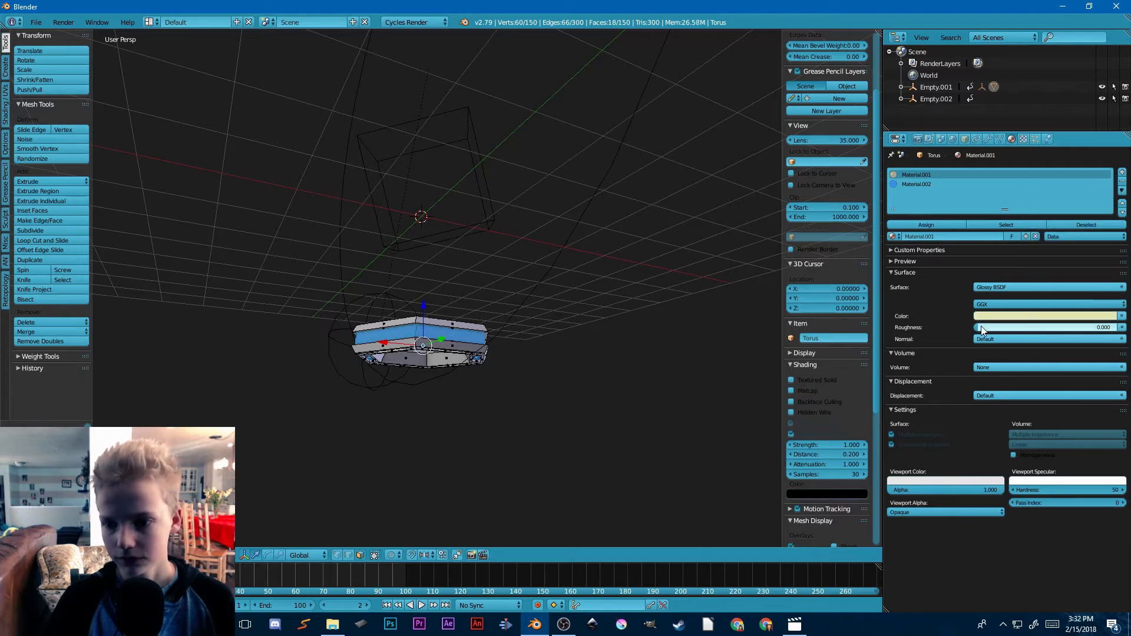
left_click_drag(982, 329, 992, 329)
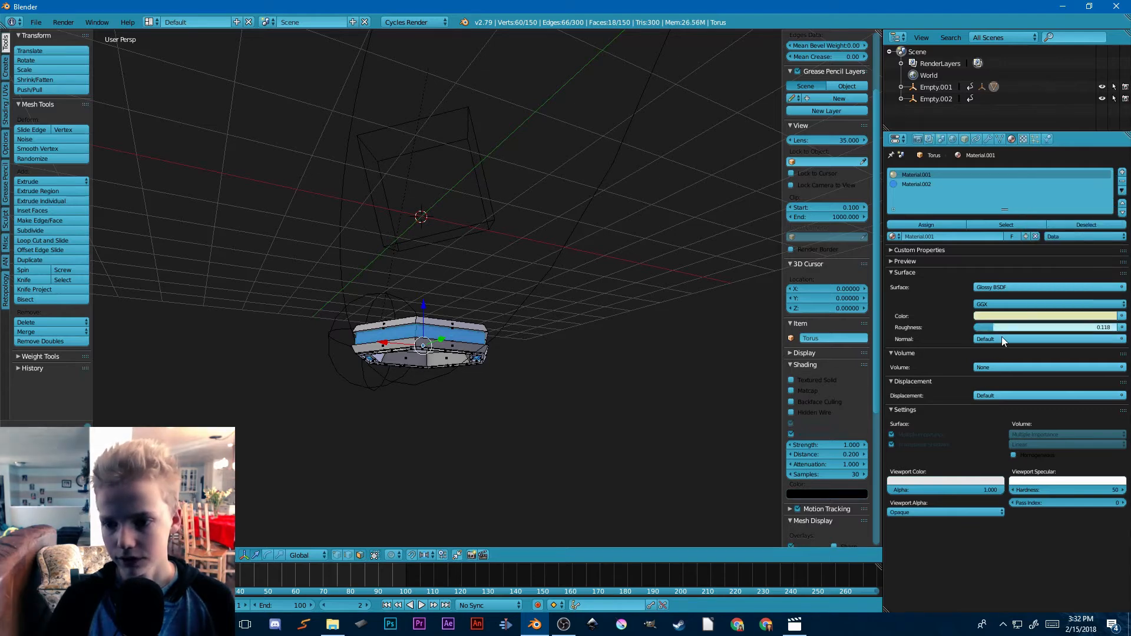
left_click(998, 482)
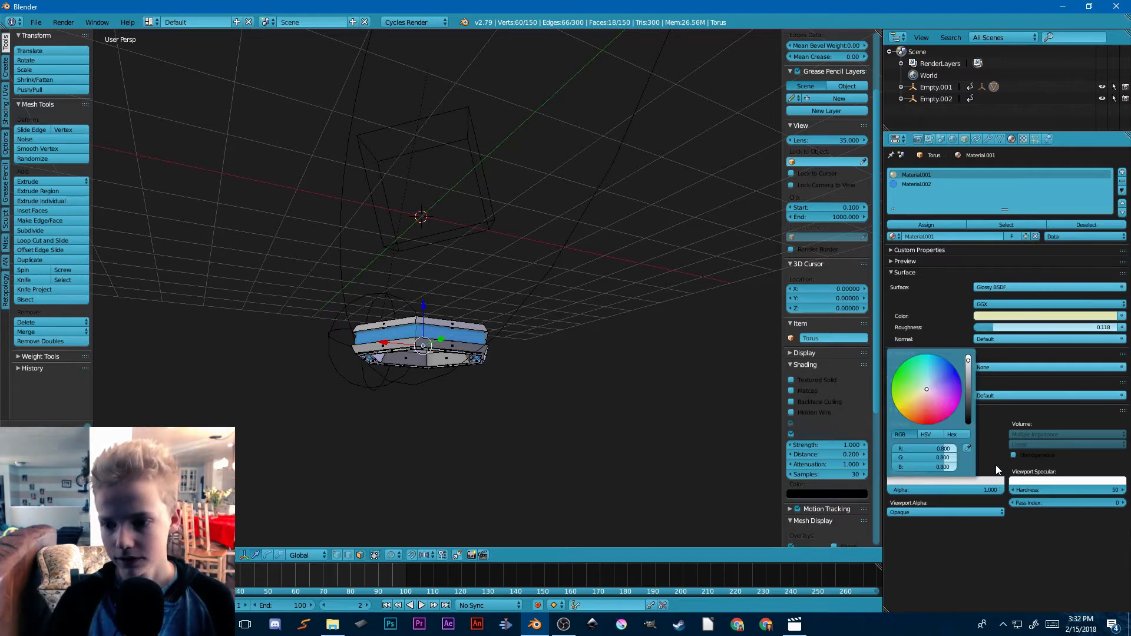
left_click(988, 315)
Step: Clear the face selection and return to Object Mode to view the coloured ring chains
middle_click_drag(588, 296, 564, 376)
key("a")
scroll(547, 381, "down", 3)
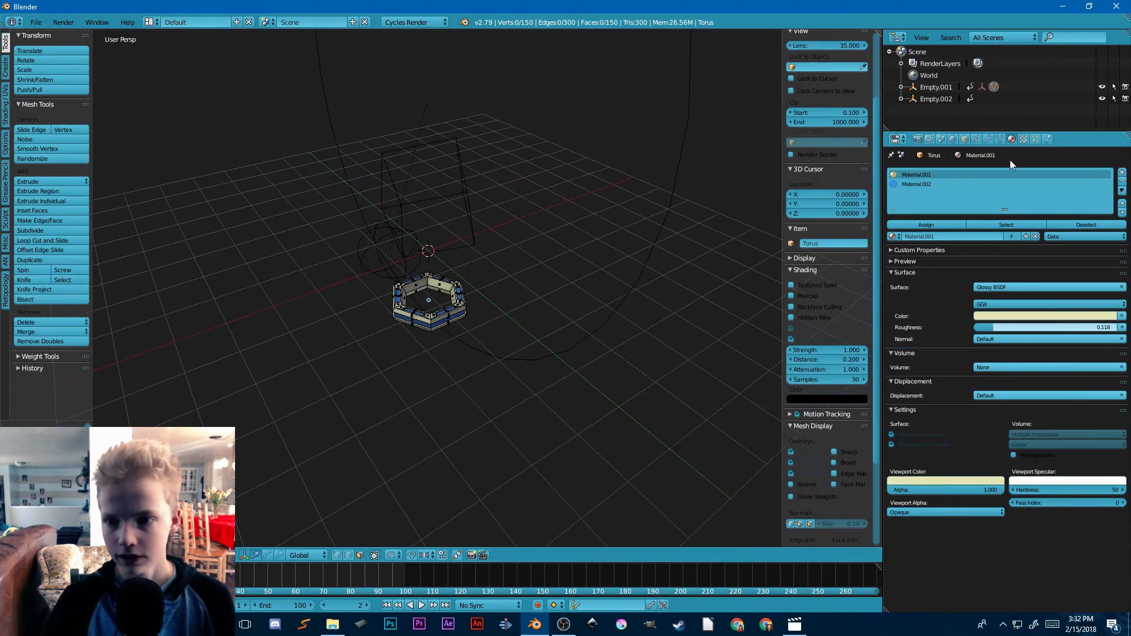
left_click(982, 140)
left_click(985, 140)
key("Tab")
scroll(420, 351, "down", 5)
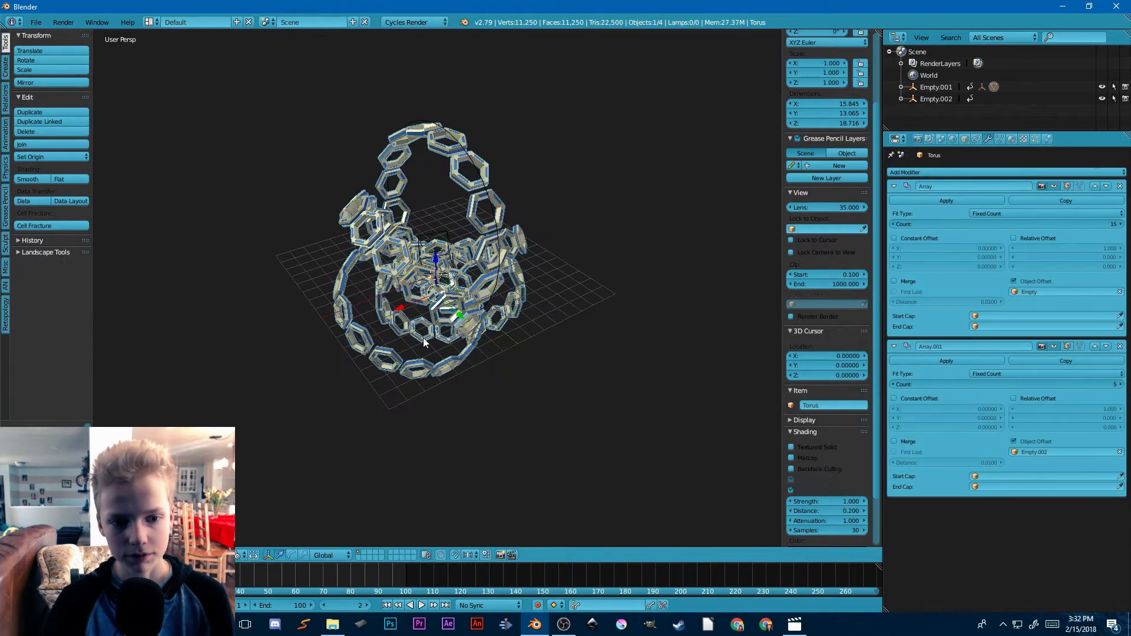
middle_click_drag(417, 353, 519, 354)
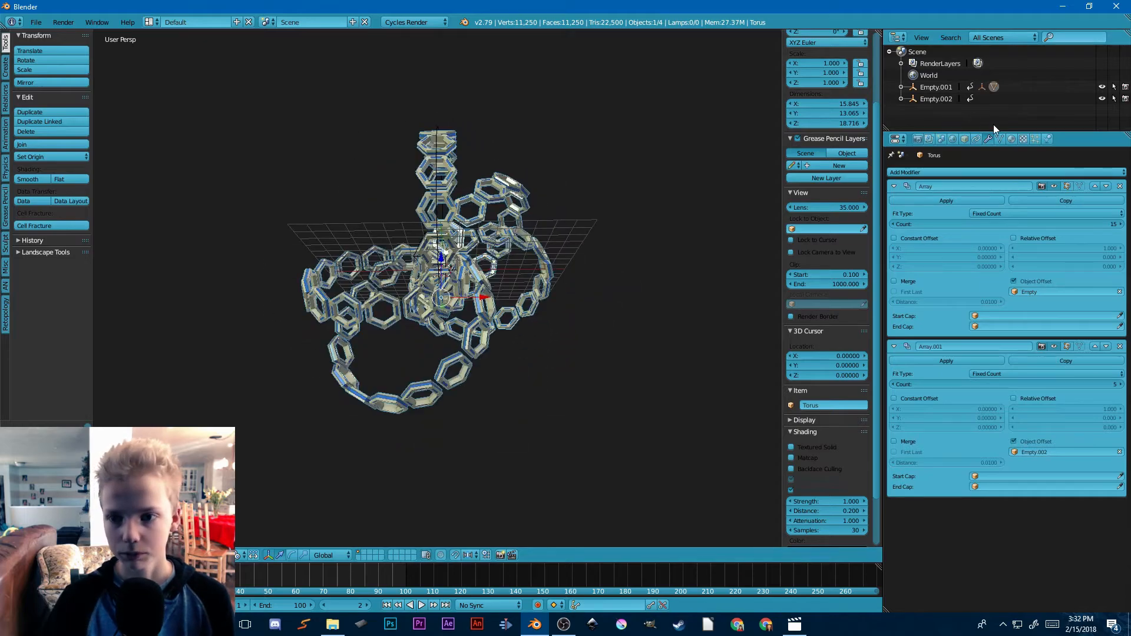
Step: Set the world background colour to black
left_click(952, 139)
left_click(1055, 234)
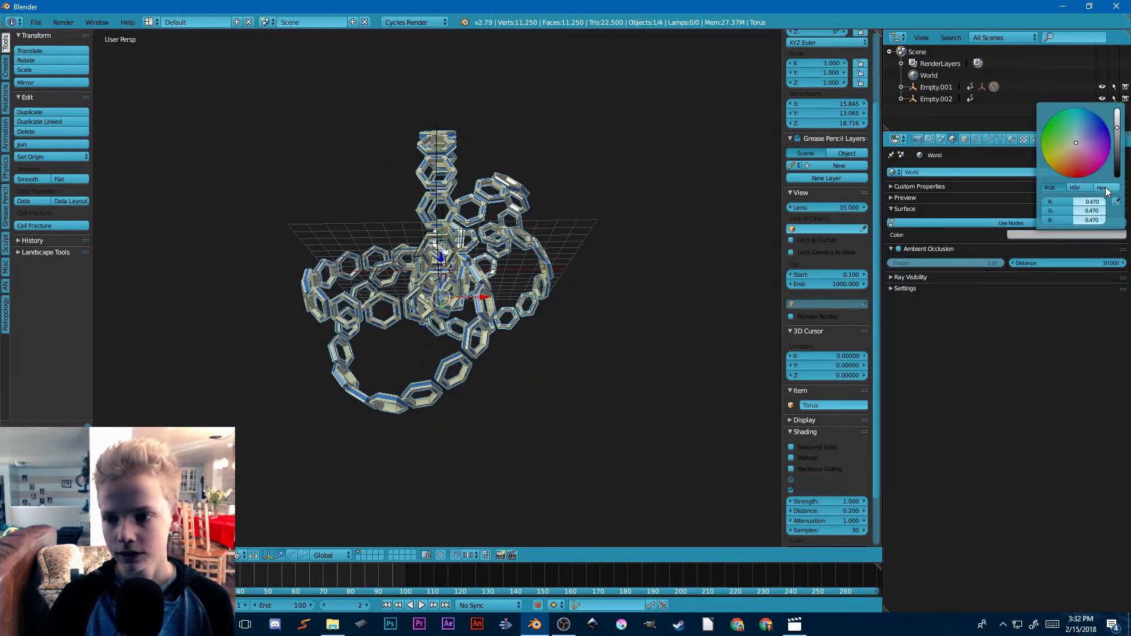
left_click_drag(1117, 155, 1115, 184)
Step: Add a camera to the scene and look through it
scroll(511, 291, "down", 5)
scroll(552, 358, "up", 6)
middle_click_drag(512, 291, 681, 382)
key("shift+a")
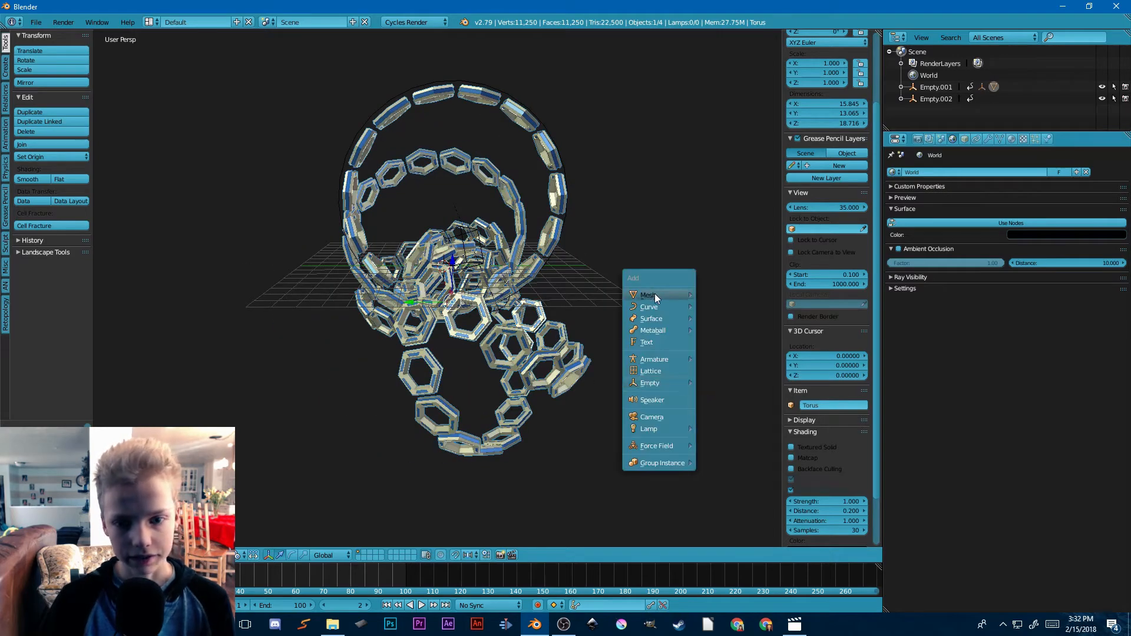
left_click(659, 418)
scroll(616, 397, "down", 4)
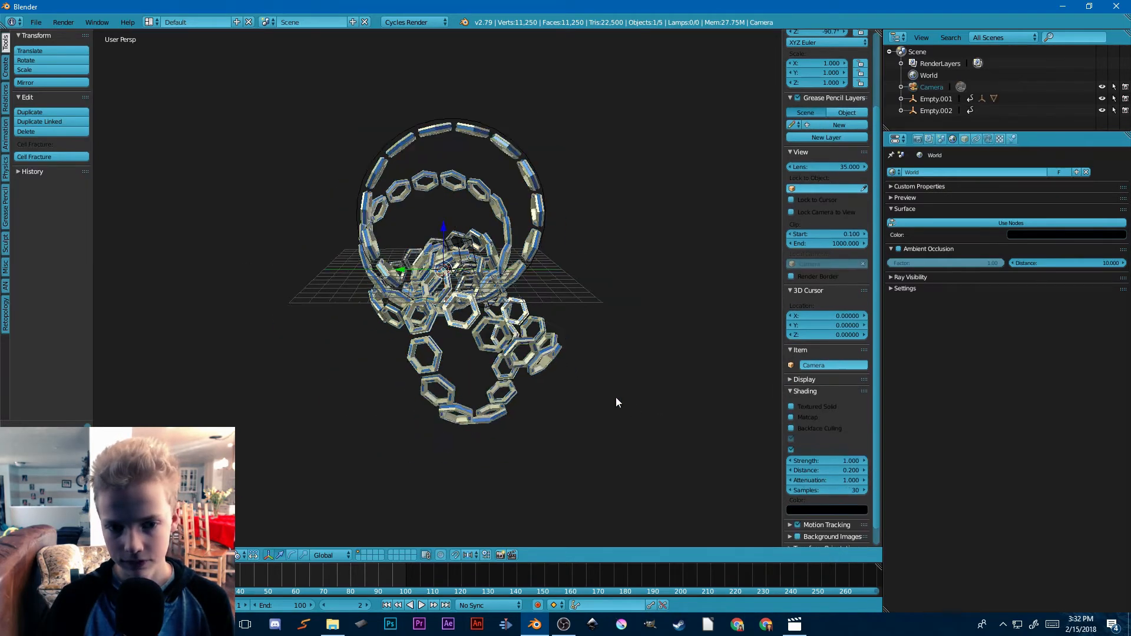
key("KP_Decimal")
key("KP_0")
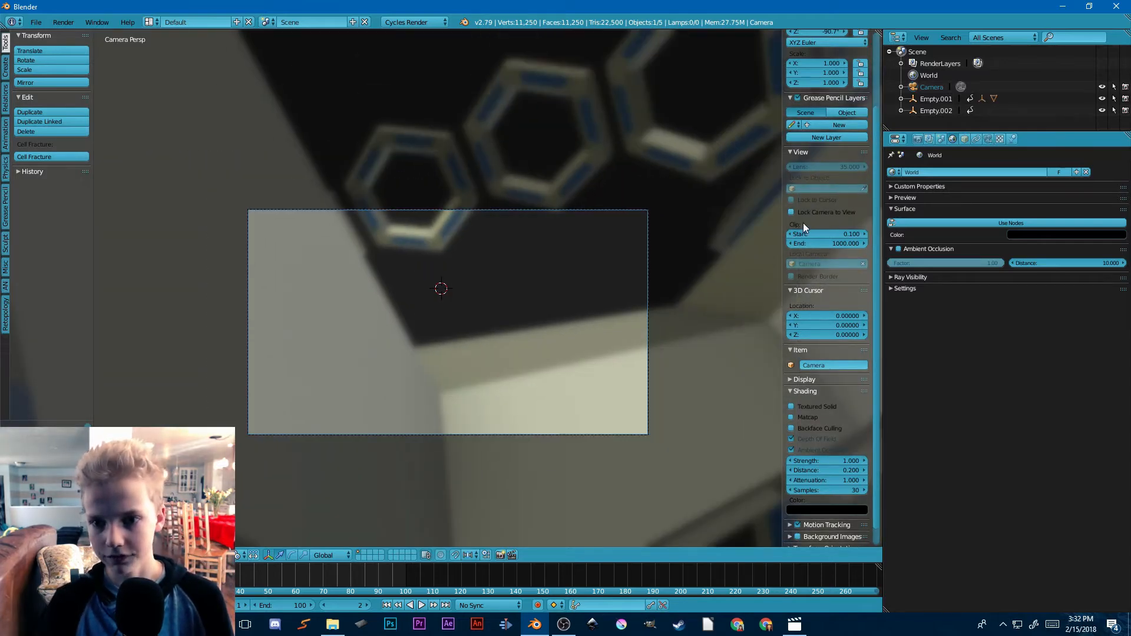
Step: Lock the camera to the view and pull it back until the whole chain pattern is in the frame
middle_click_drag(547, 366, 595, 335)
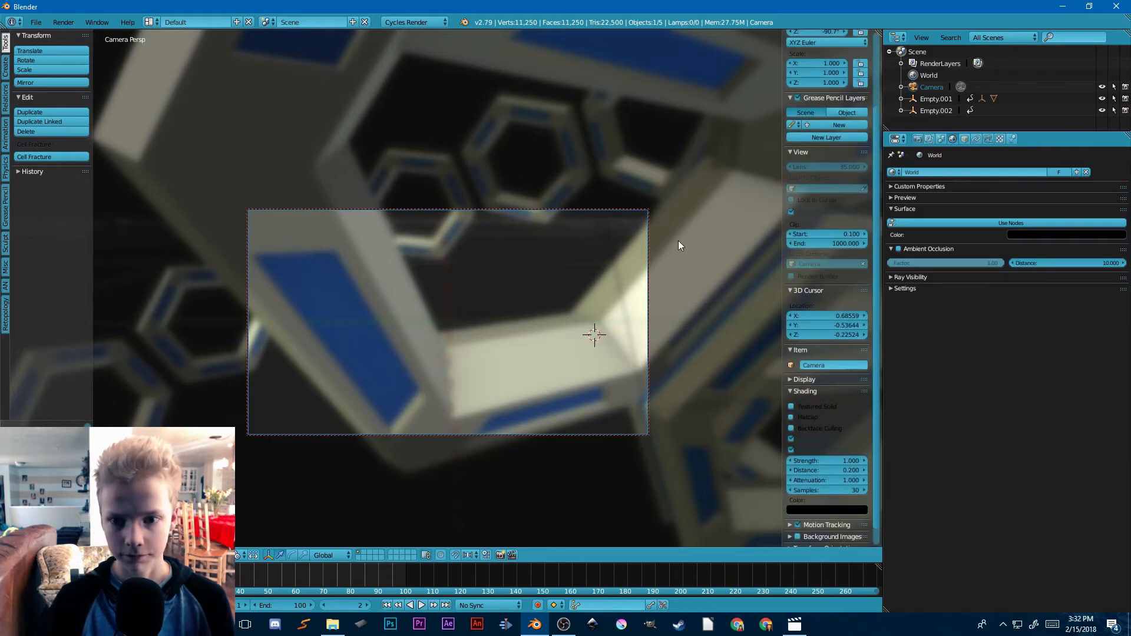
middle_click_drag(677, 240, 551, 293)
scroll(553, 285, "down", 1)
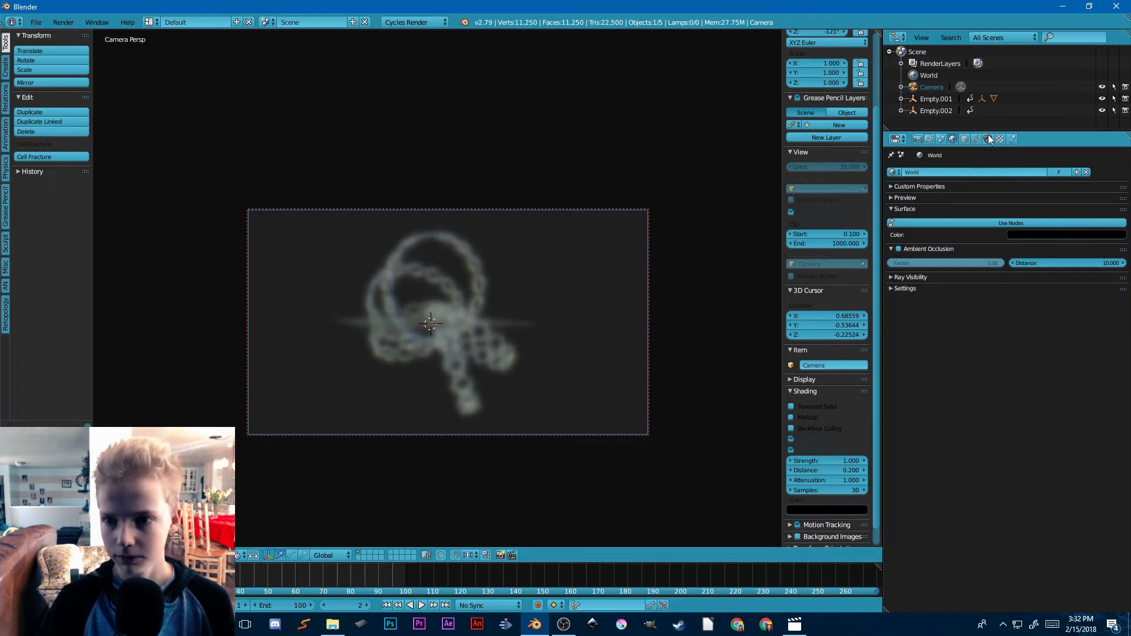
Step: Open the camera's lens and depth of field settings, unlock the camera from the view and leave the camera view
left_click(988, 139)
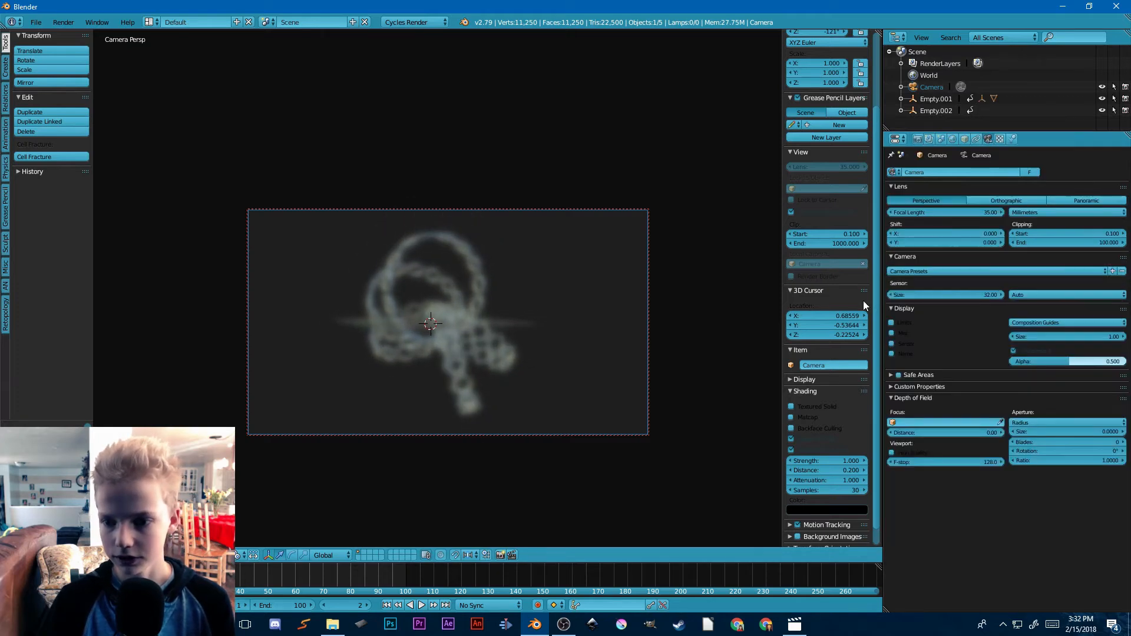
left_click(791, 212)
middle_click_drag(339, 254, 465, 277)
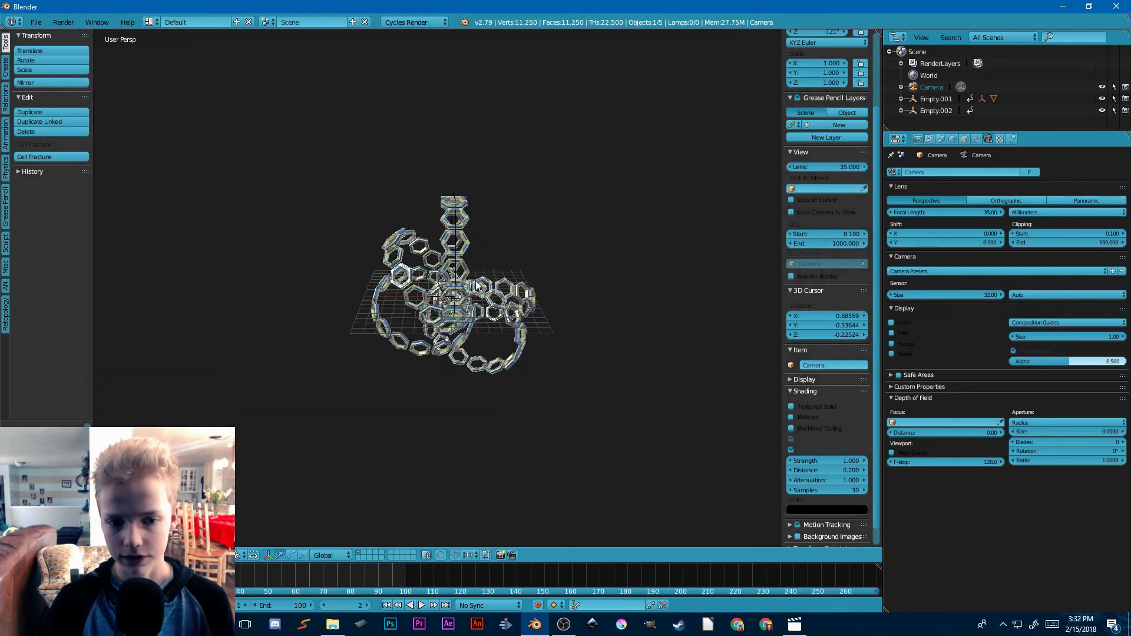
scroll(576, 300, "down", 5)
scroll(575, 299, "up", 8)
scroll(709, 391, "down", 5)
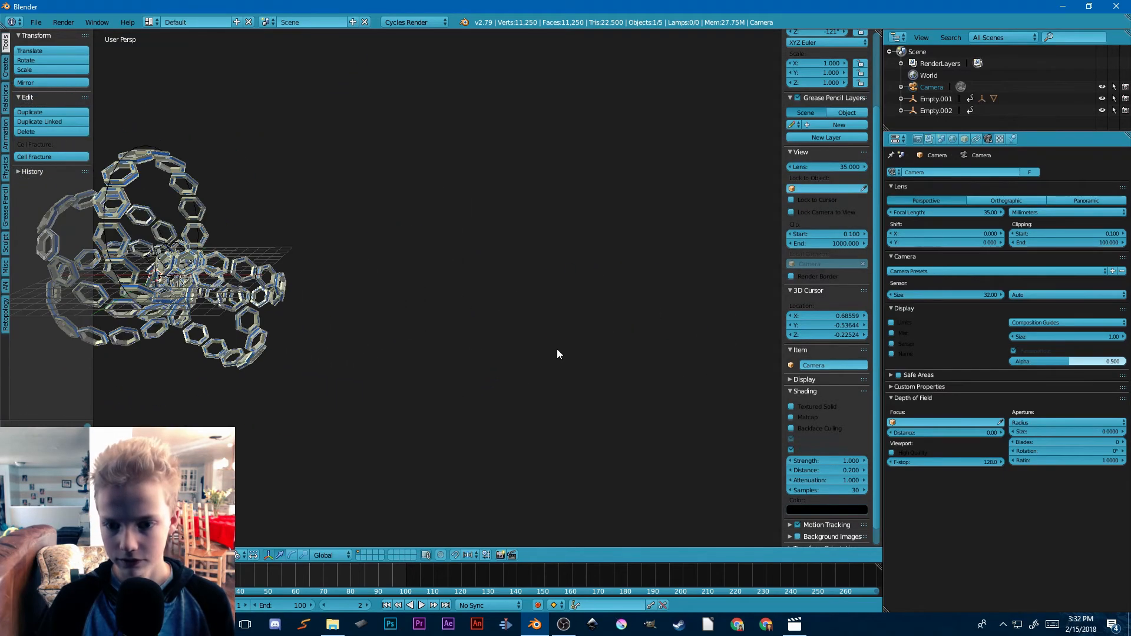
left_click(898, 451)
scroll(824, 441, "up", 1)
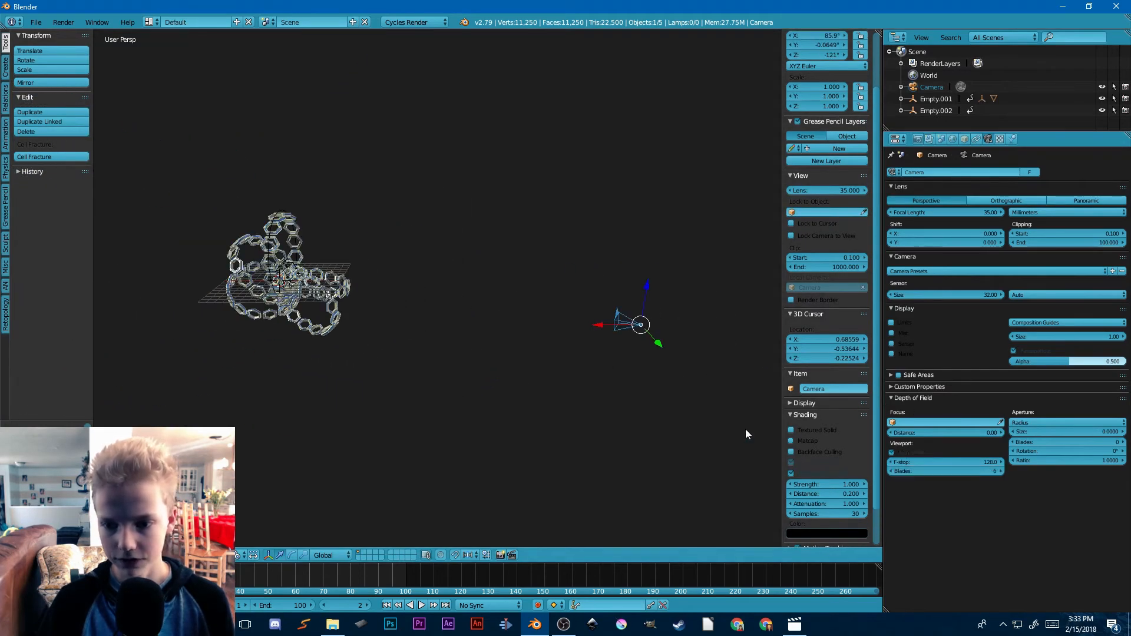
scroll(745, 428, "up", 1)
left_click(902, 452)
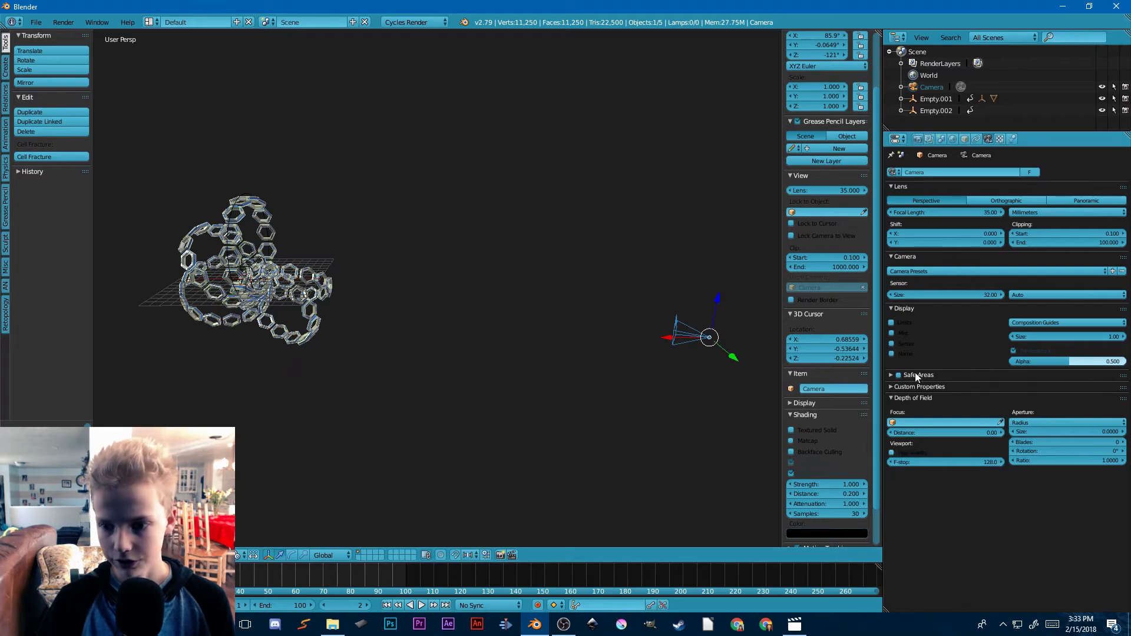
Step: Turn on the camera's Limits display and set its depth of field distance to 46.80
left_click(891, 323)
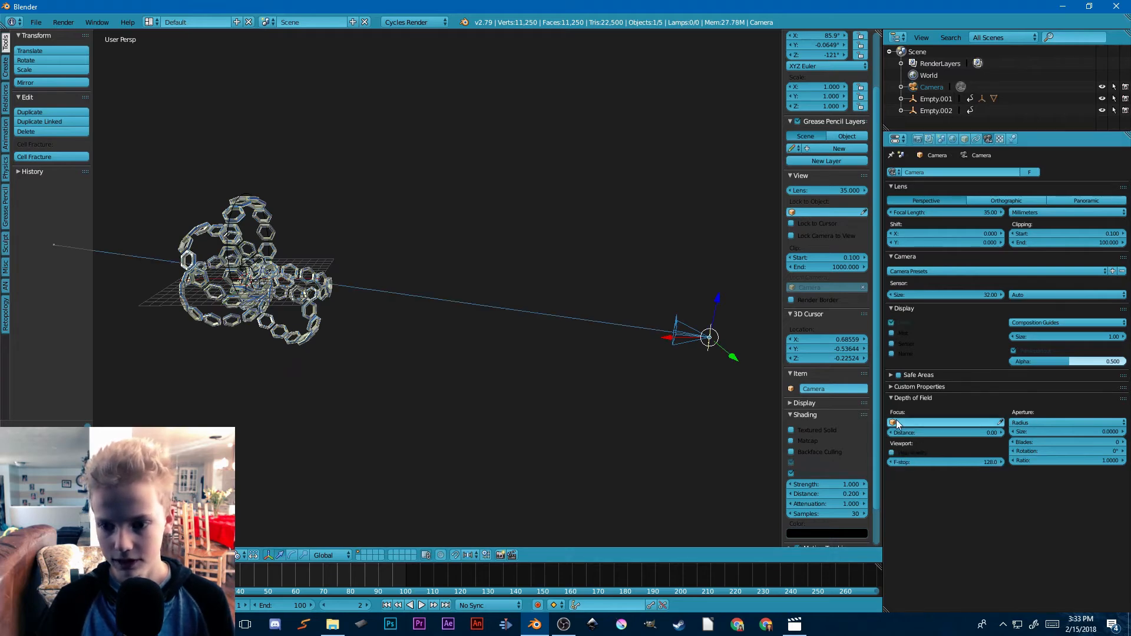
left_click(942, 422)
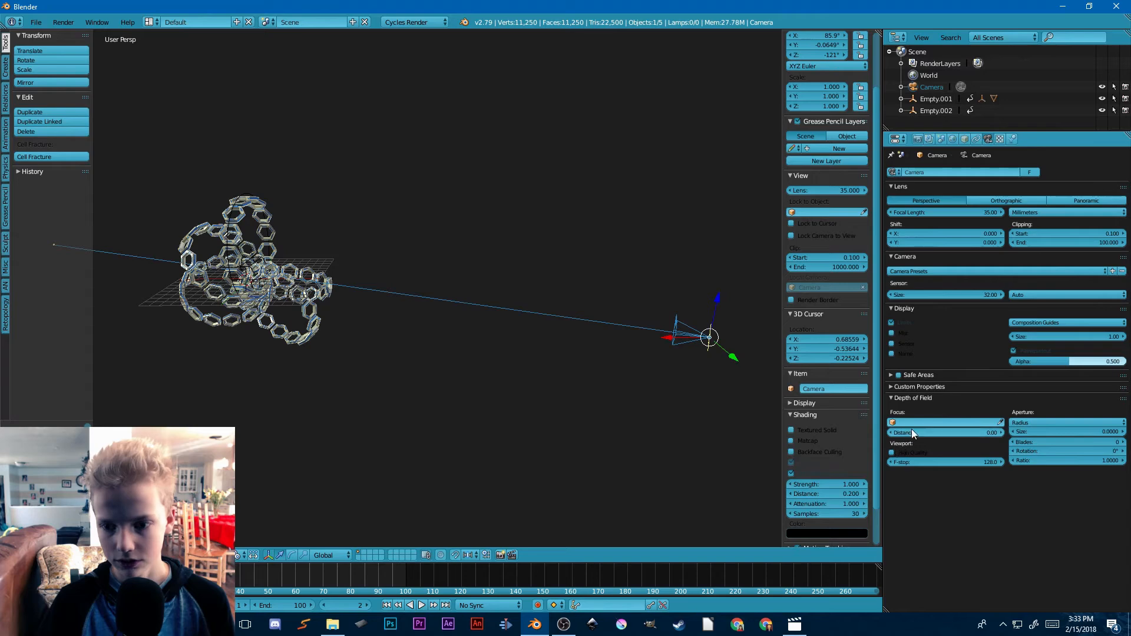
left_click_drag(911, 432, 1009, 432)
scroll(469, 344, "down", 3)
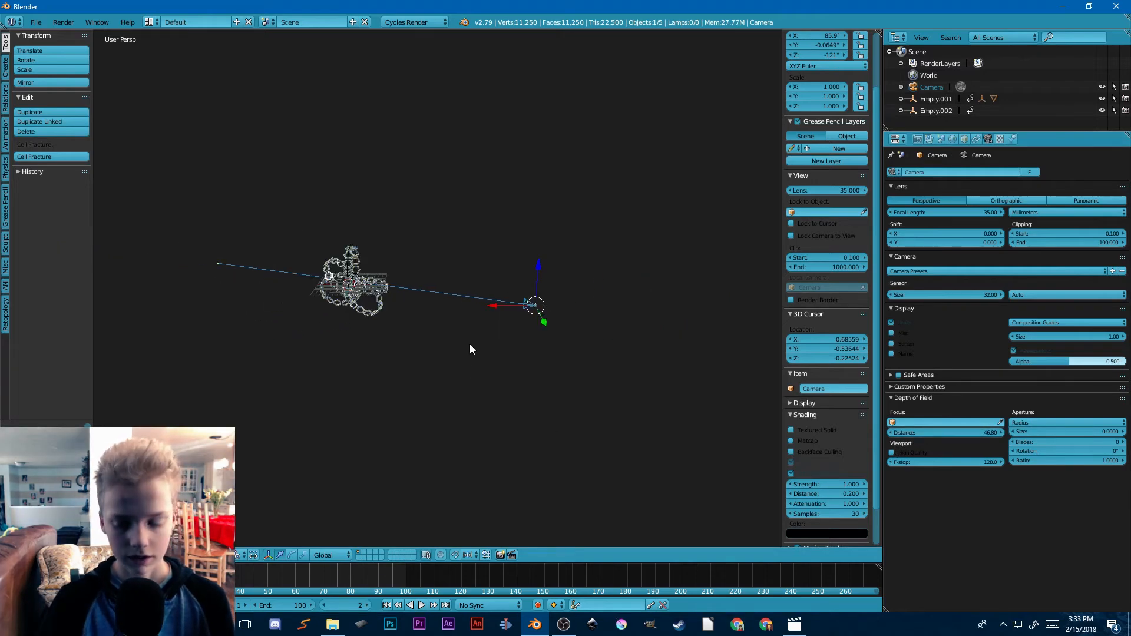
Step: Look through the camera and set the render resolution to 1024 by 1024 px
key("KP_0")
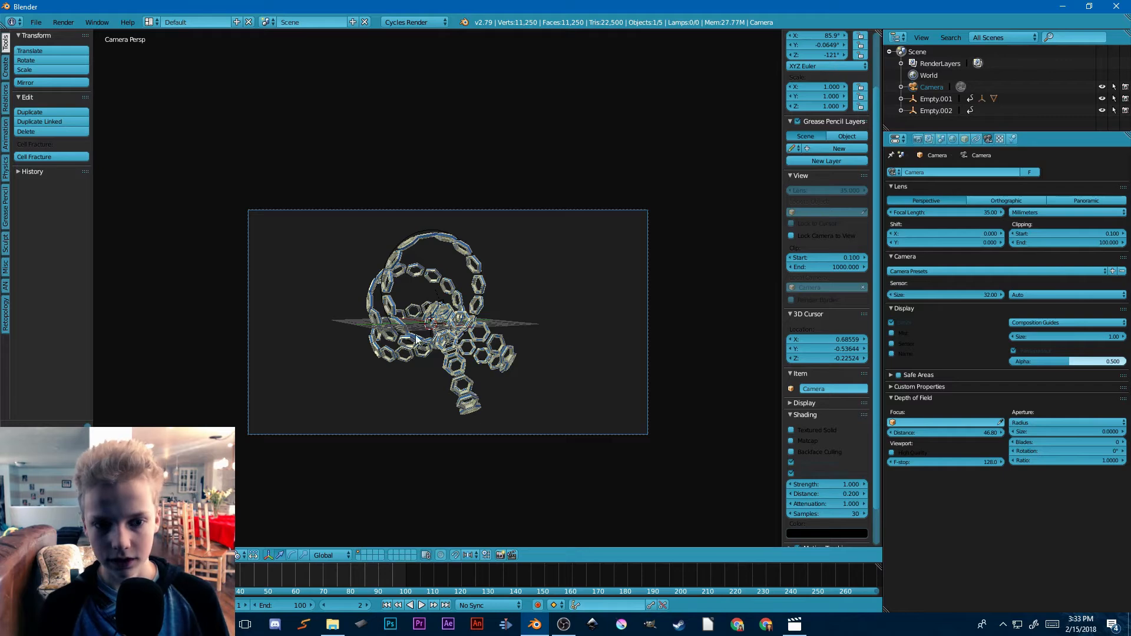
left_click(916, 139)
scroll(942, 247, "down", 1)
scroll(978, 253, "up", 1)
left_click(958, 269)
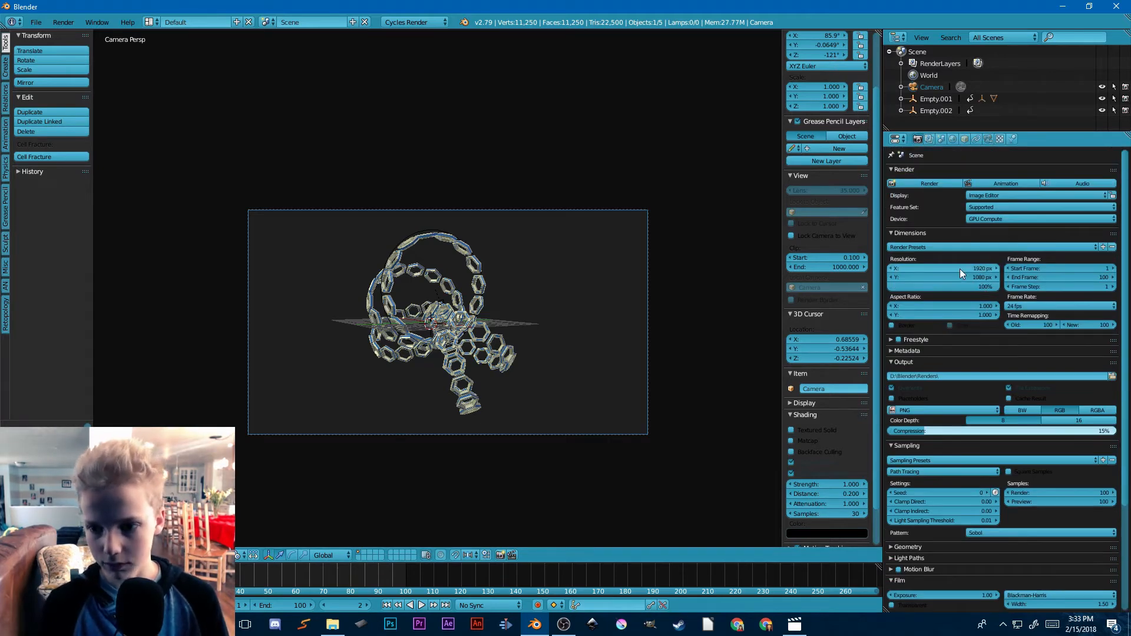
key("BackSpace")
type("1024")
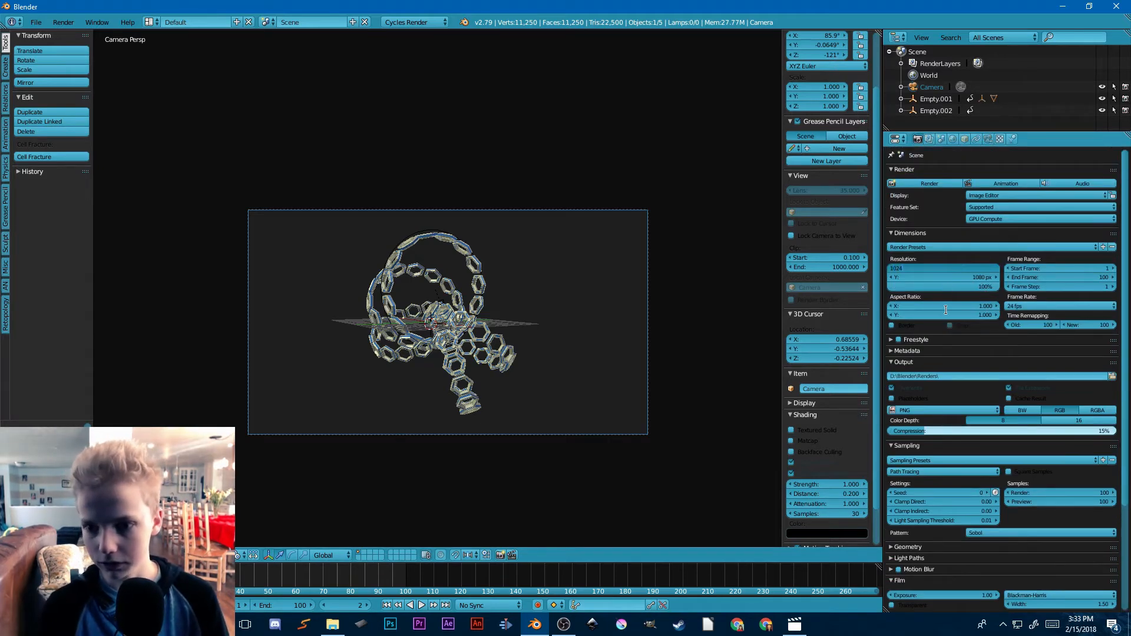
left_click(917, 277)
type("102")
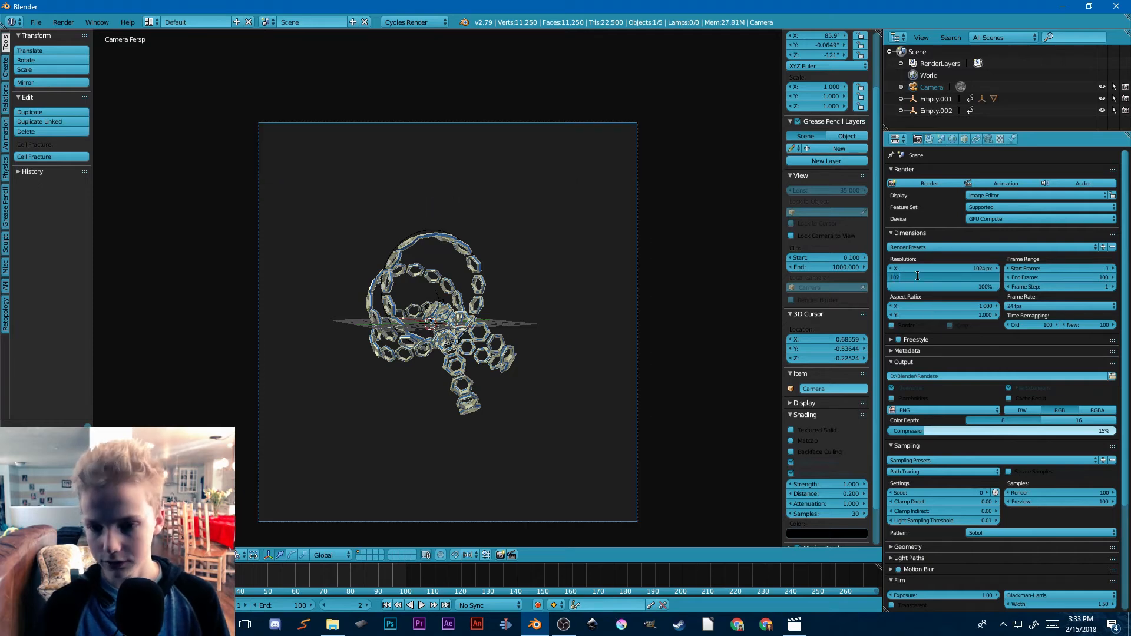
type("4")
key("Return")
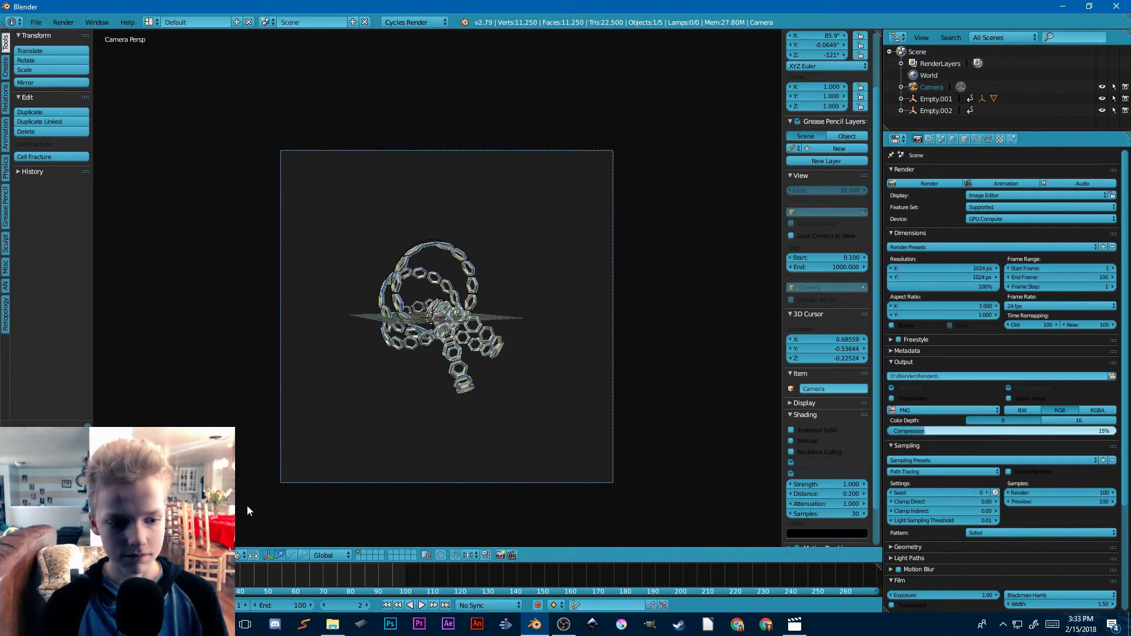
Step: Play the animation in the camera view and set the camera's focal length to about 52.84 mm
key("alt+a")
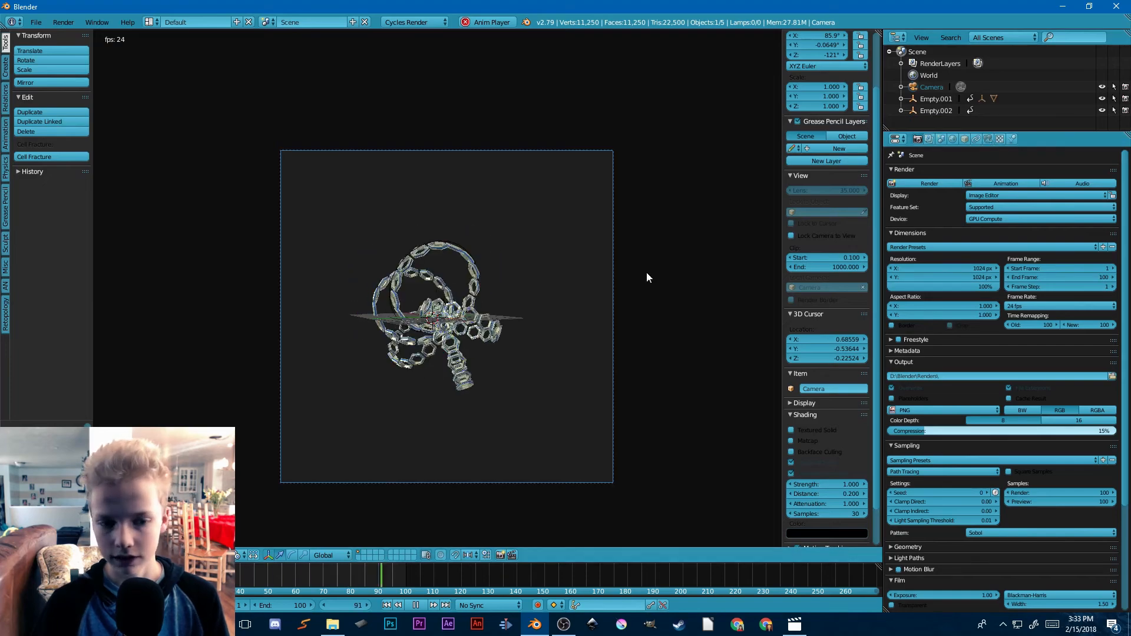
scroll(593, 328, "up", 2)
scroll(801, 252, "down", 2)
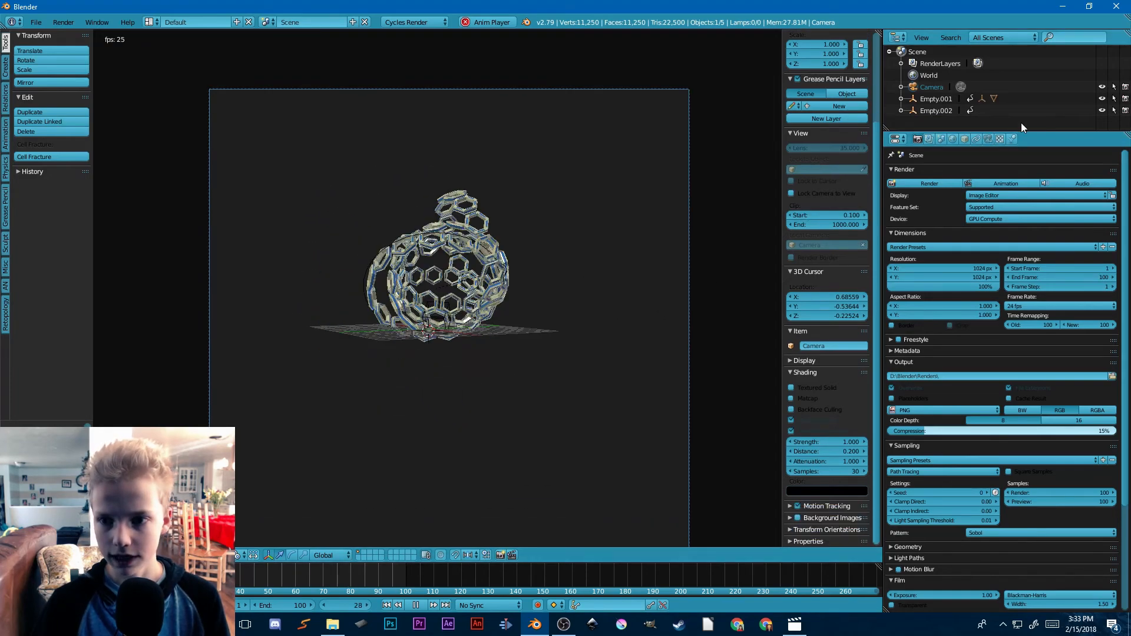
left_click(987, 139)
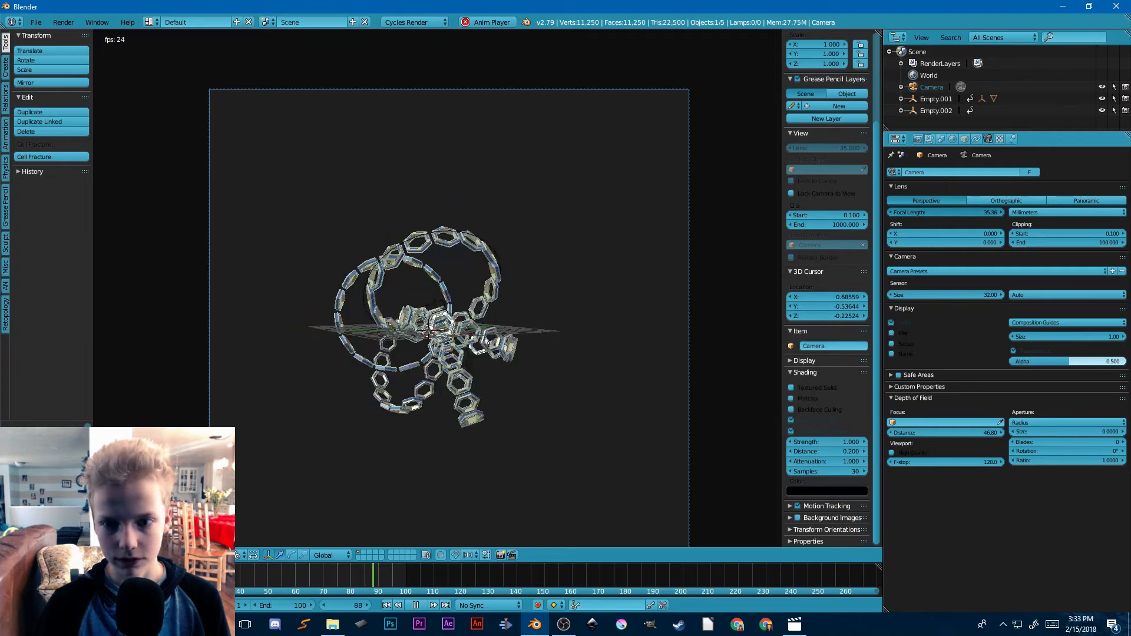
left_click_drag(914, 213, 959, 212)
scroll(346, 336, "down", 3)
scroll(346, 338, "up", 3)
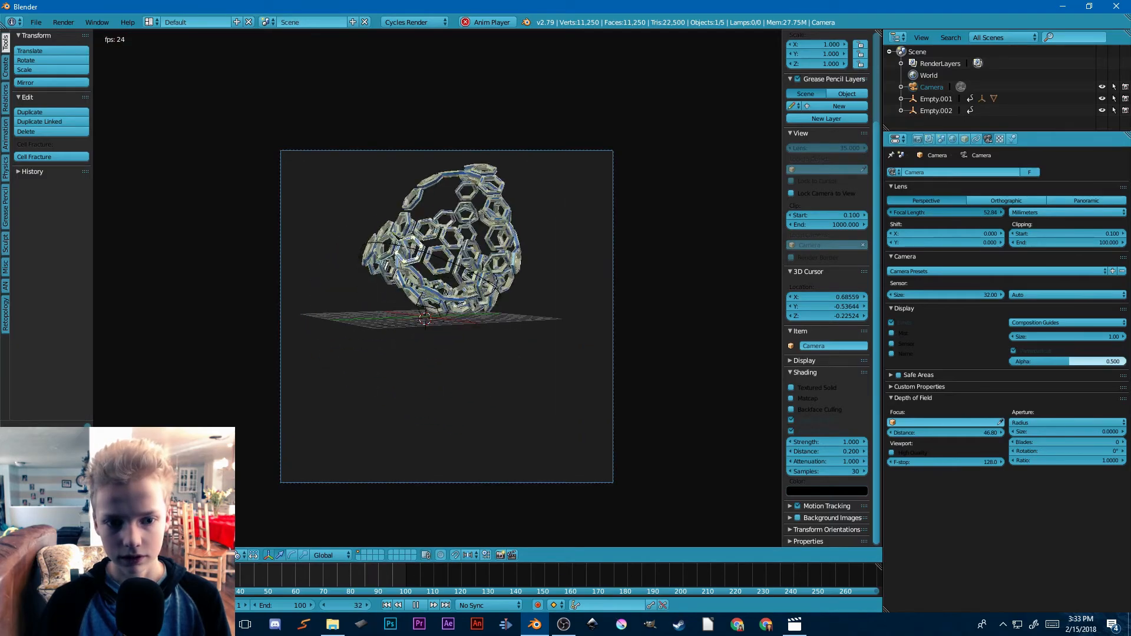
Step: Lock the camera to the view, reframe the chains from a near-level angle, unlock the camera and leave the camera view
left_click(800, 195)
middle_click_drag(497, 292, 470, 285)
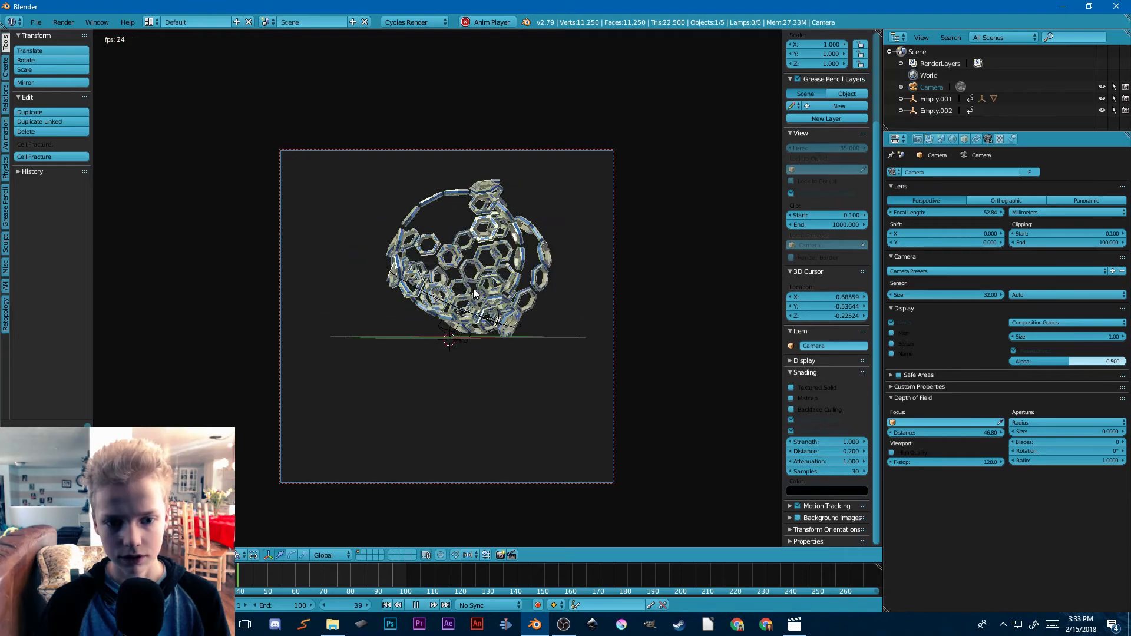
left_click(794, 194)
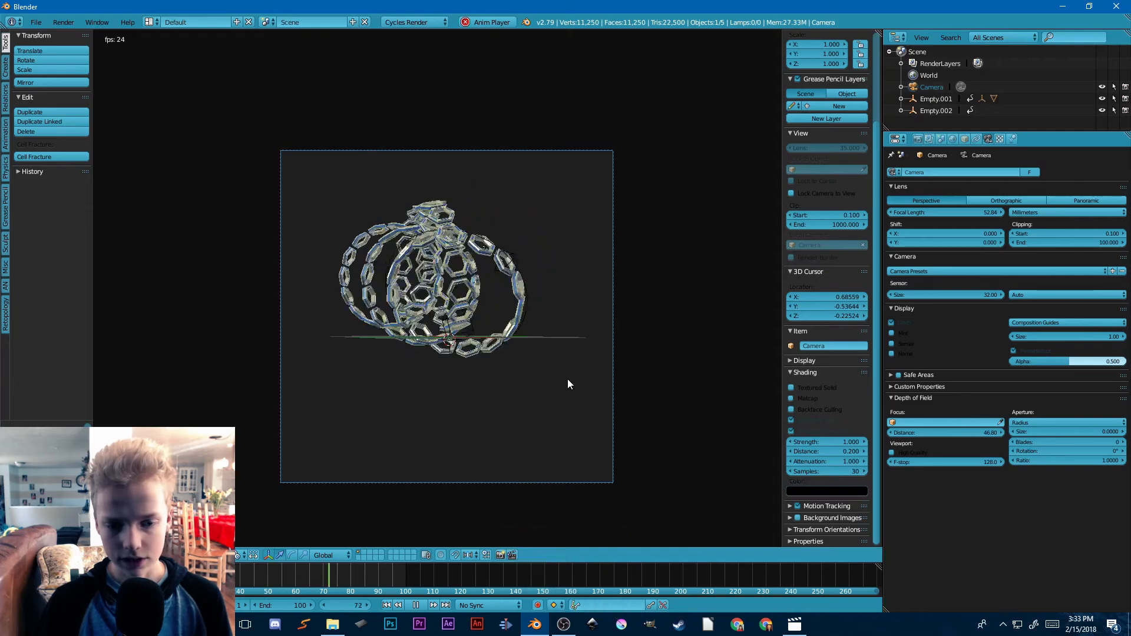
middle_click_drag(405, 393, 474, 409)
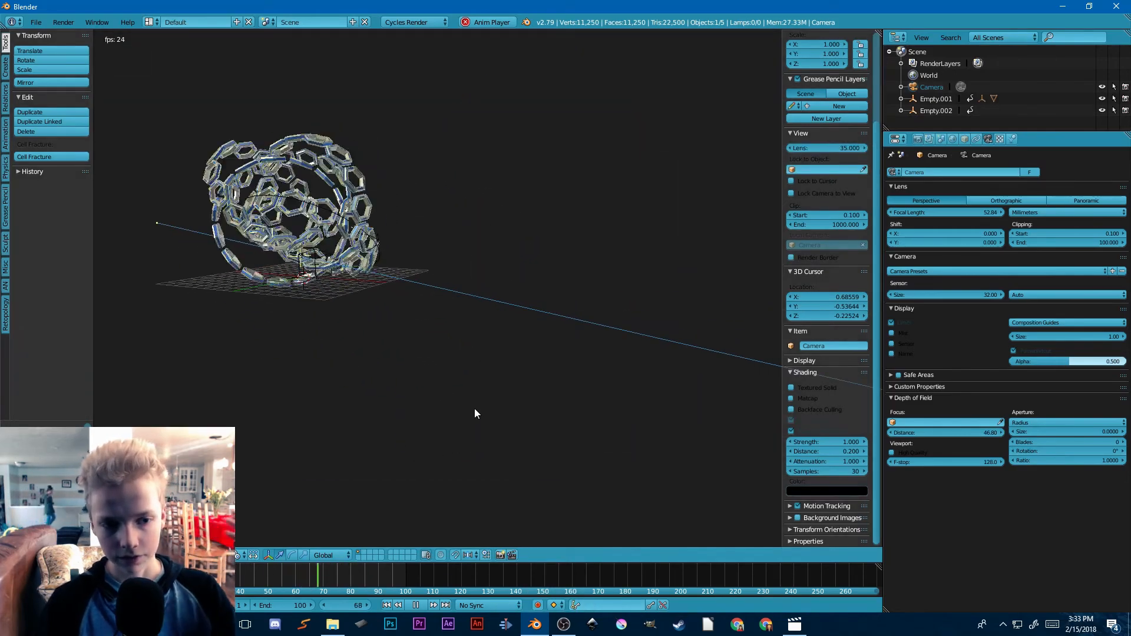